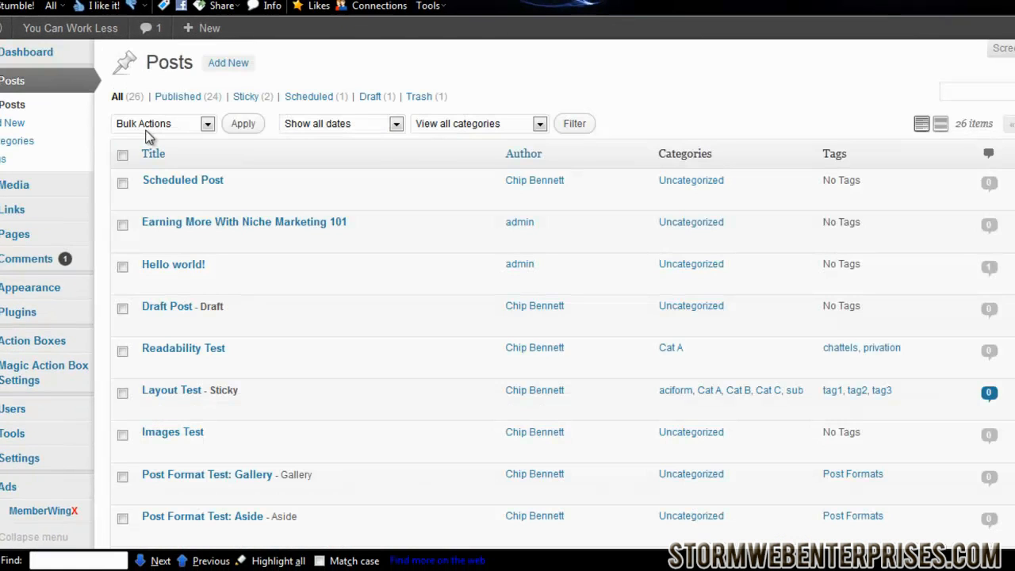
# Step: Look through the list of posts and open the Layout Test post for editing
pyautogui.scroll(-4, 508, 293)
pyautogui.scroll(4, 508, 293)
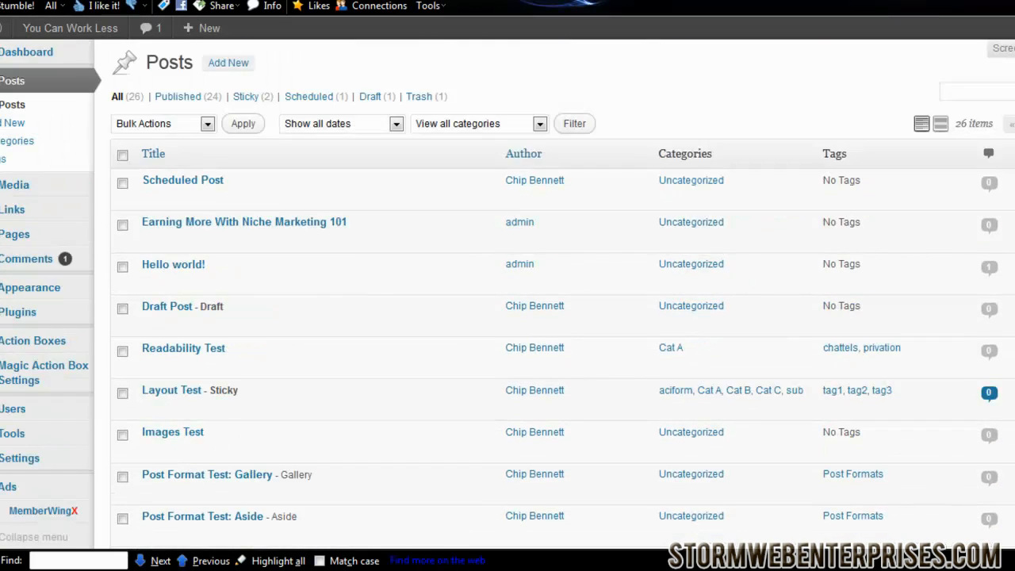
pyautogui.scroll(-10, 508, 294)
pyautogui.scroll(7, 508, 293)
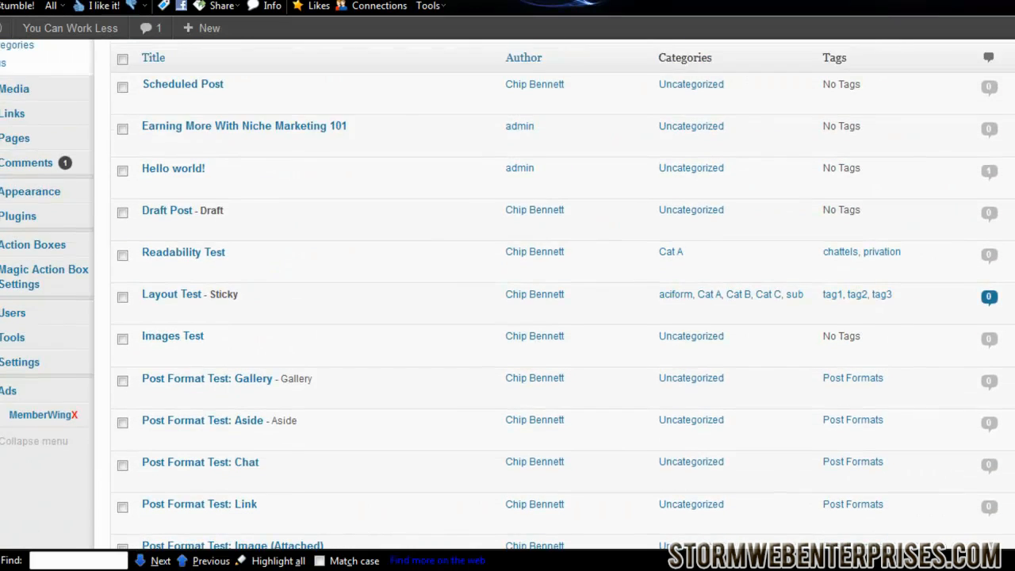
pyautogui.scroll(2, 386, 241)
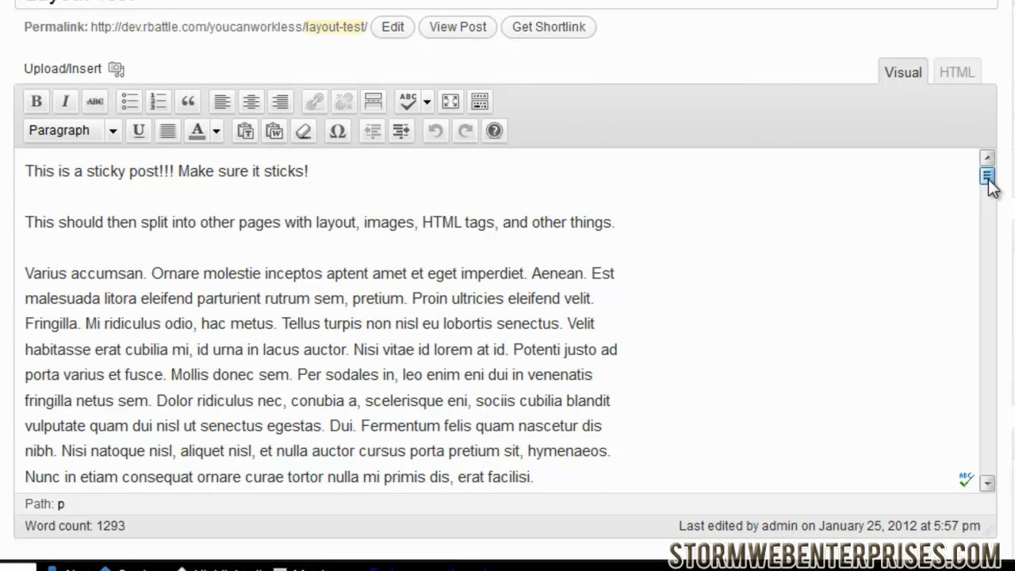
# Step: Examine the paragraph and heading formats offered for the post text, leaving the format as it is
pyautogui.moveTo(988, 176)
pyautogui.mouseDown()
pyautogui.moveTo(993, 194)
pyautogui.moveTo(995, 177)
pyautogui.mouseUp()
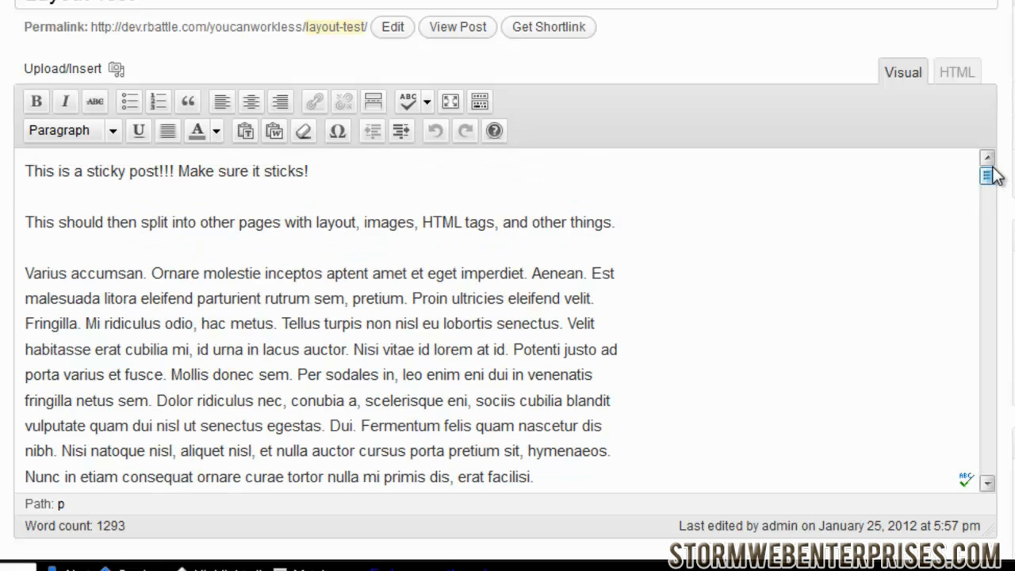
pyautogui.click(112, 132)
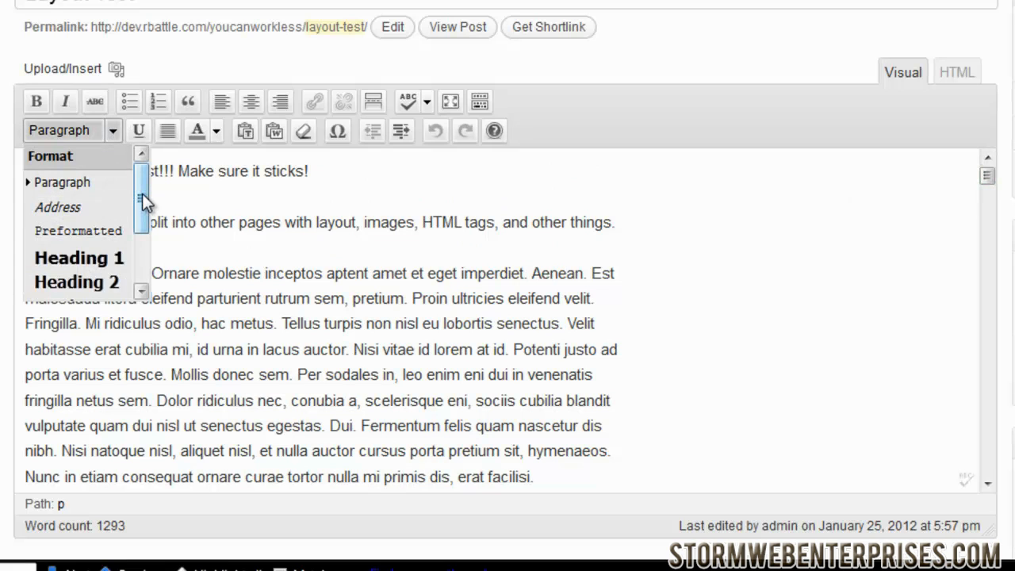
pyautogui.scroll(-2, 141, 217)
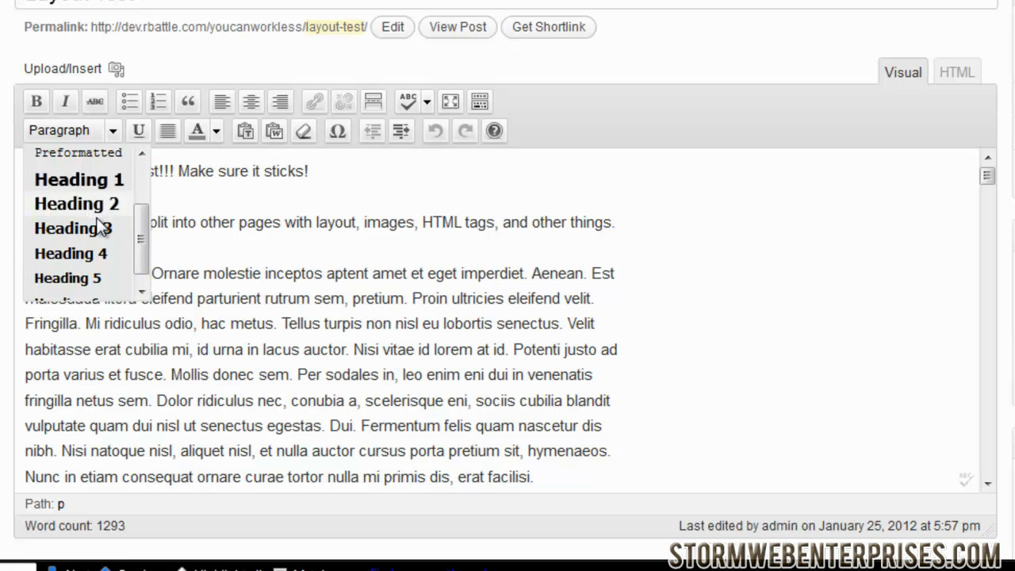
pyautogui.moveTo(139, 241); pyautogui.dragTo(137, 174)
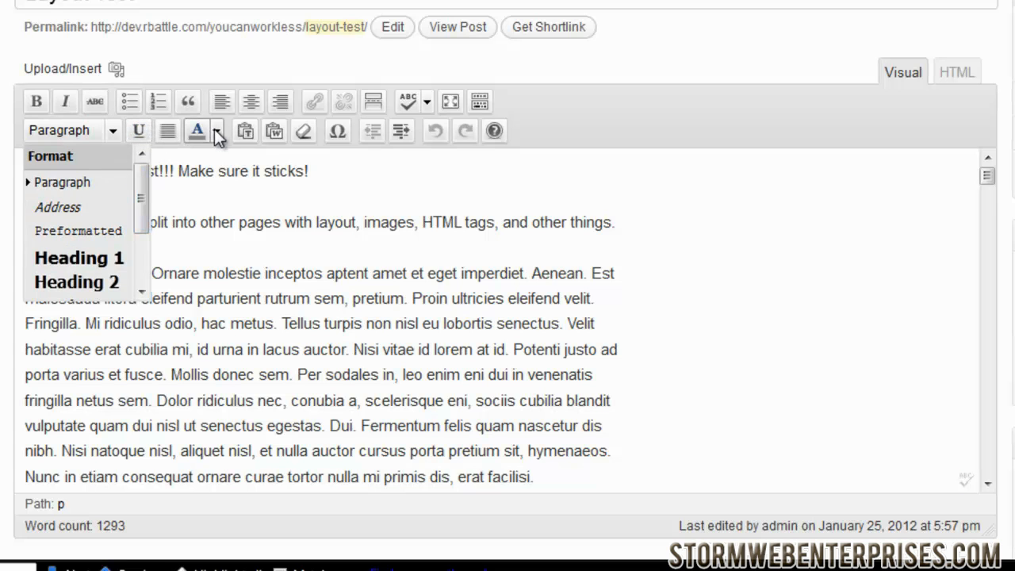
pyautogui.click(286, 253)
# Step: View the post's content as HTML source, then return to the visual editing mode
pyautogui.click(955, 73)
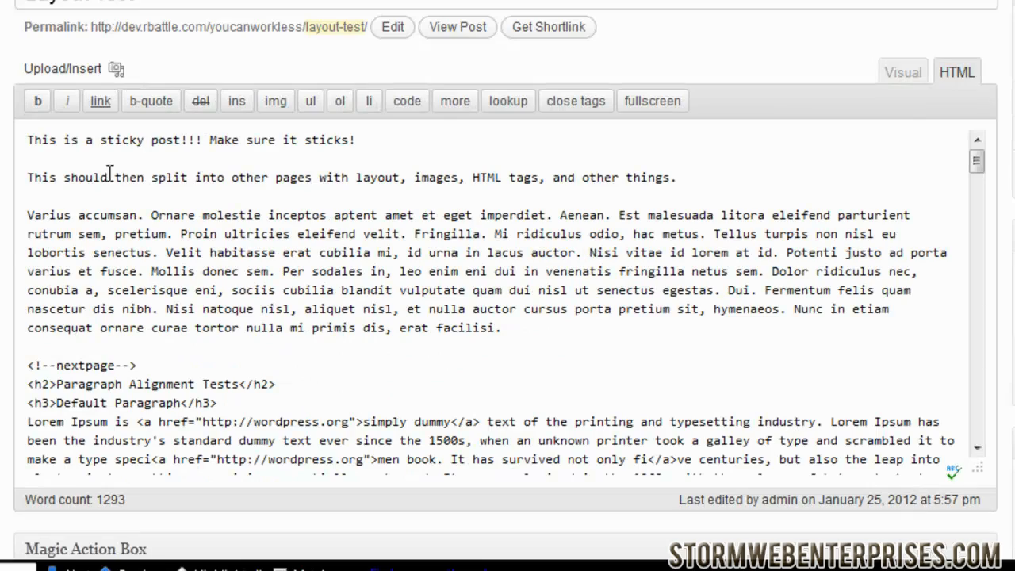
pyautogui.moveTo(977, 162); pyautogui.dragTo(999, 163)
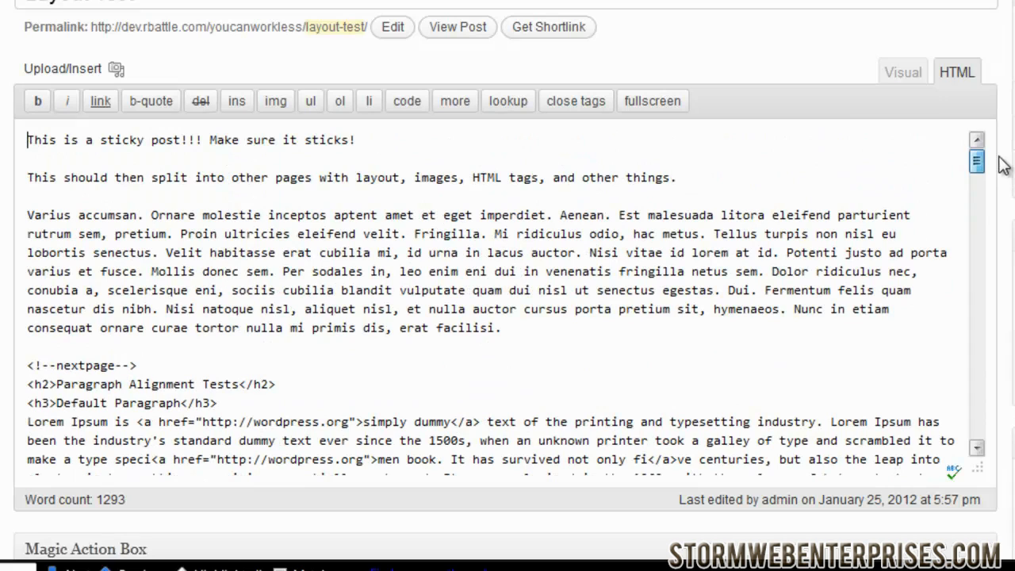
pyautogui.click(904, 74)
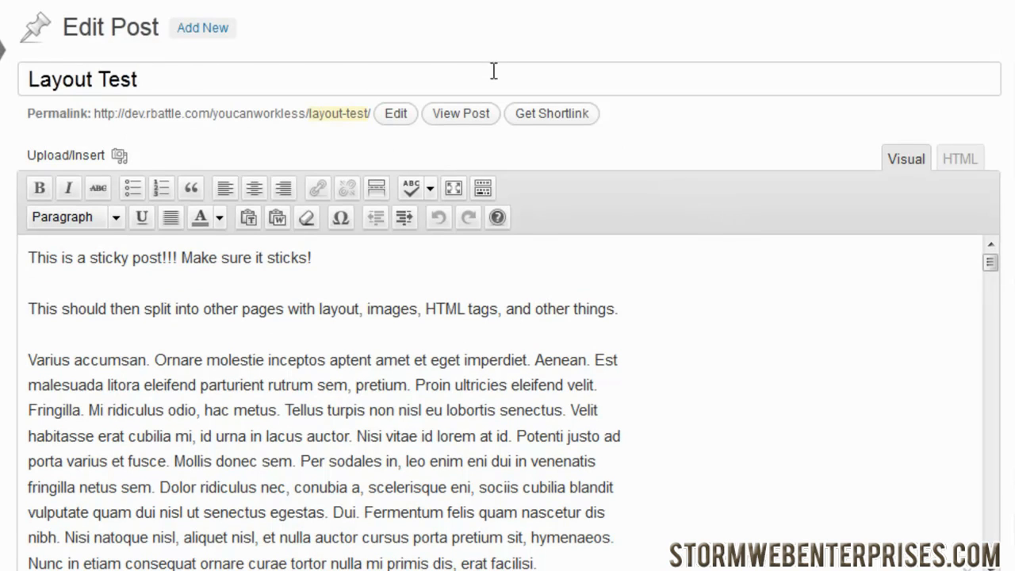
# Step: Highlight the post's title, its full permalink and the layout-test slug in turn, then clear the selection
pyautogui.tripleClick(101, 77)
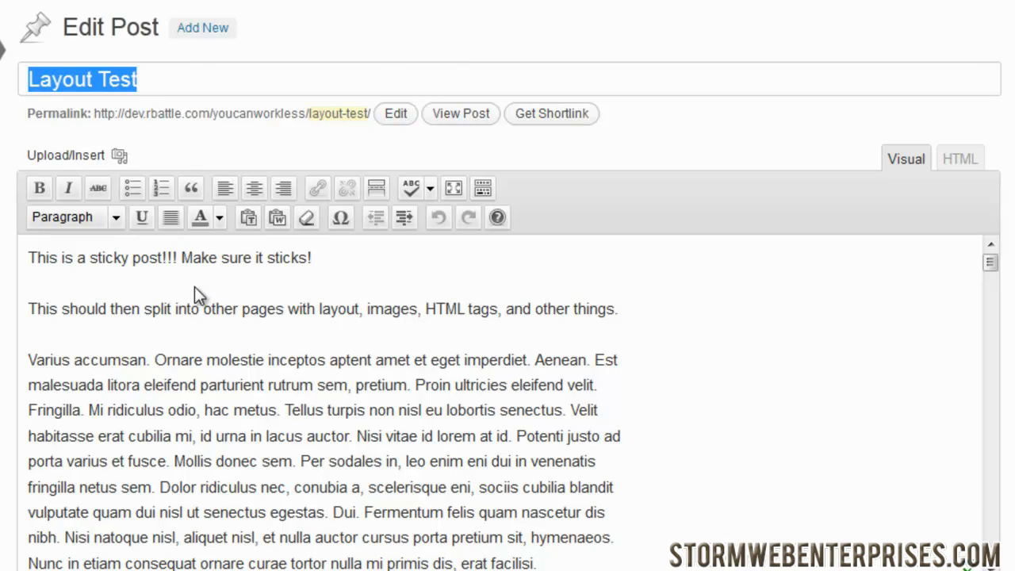
pyautogui.moveTo(94, 113); pyautogui.dragTo(371, 113)
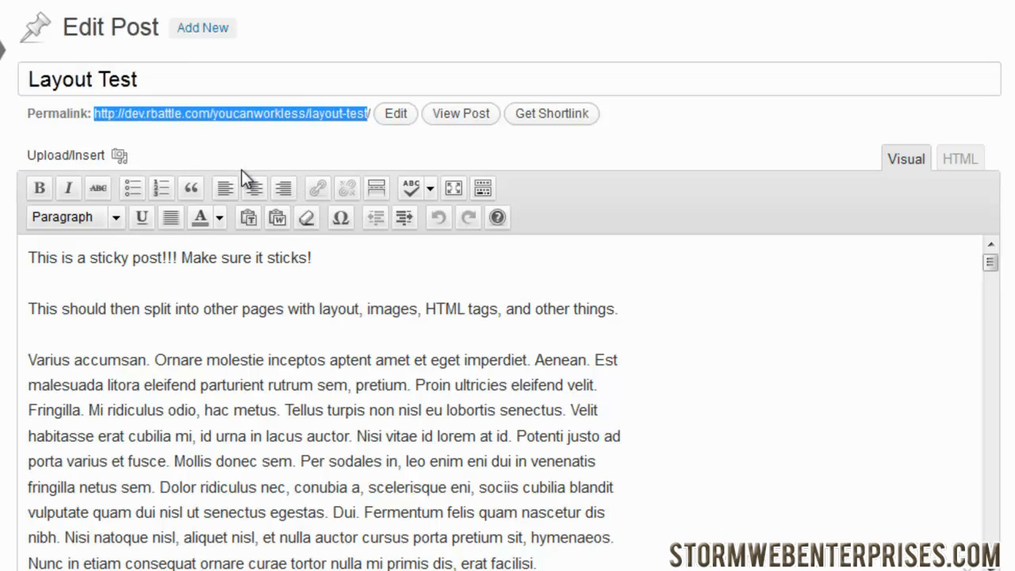
pyautogui.click(297, 144)
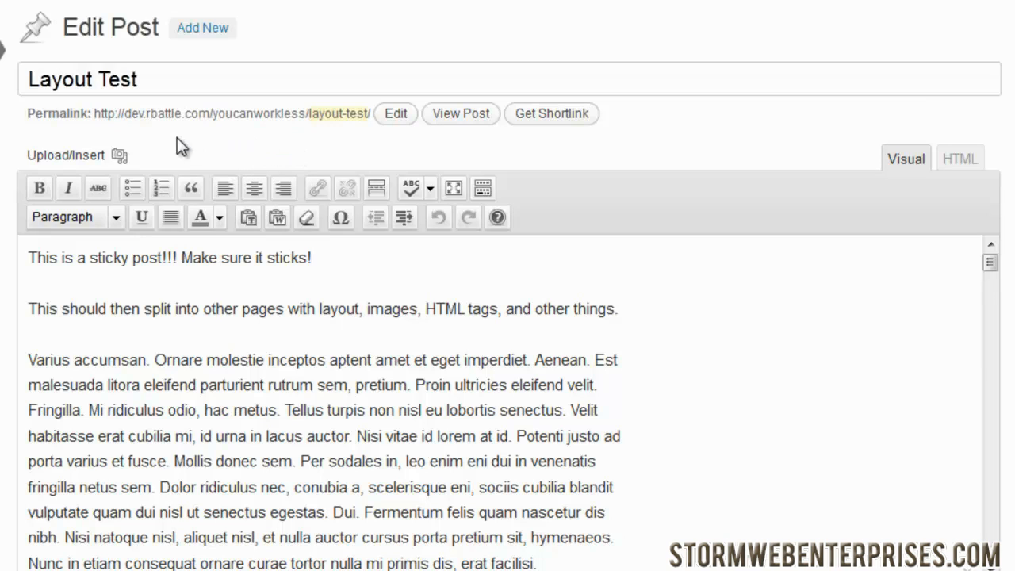
pyautogui.moveTo(310, 111); pyautogui.dragTo(371, 112)
pyautogui.click(352, 146)
pyautogui.moveTo(310, 113); pyautogui.dragTo(371, 114)
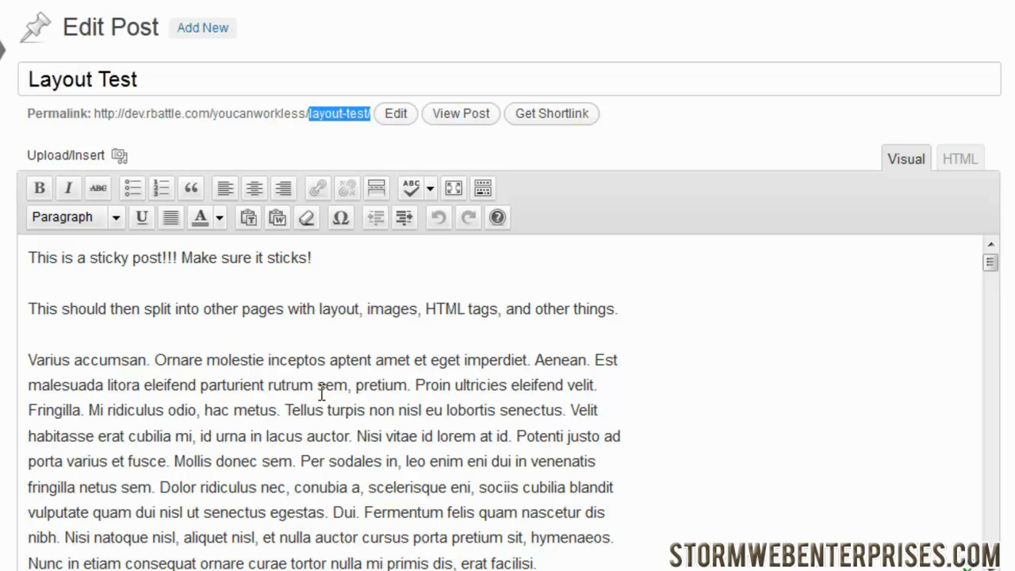
pyautogui.click(439, 356)
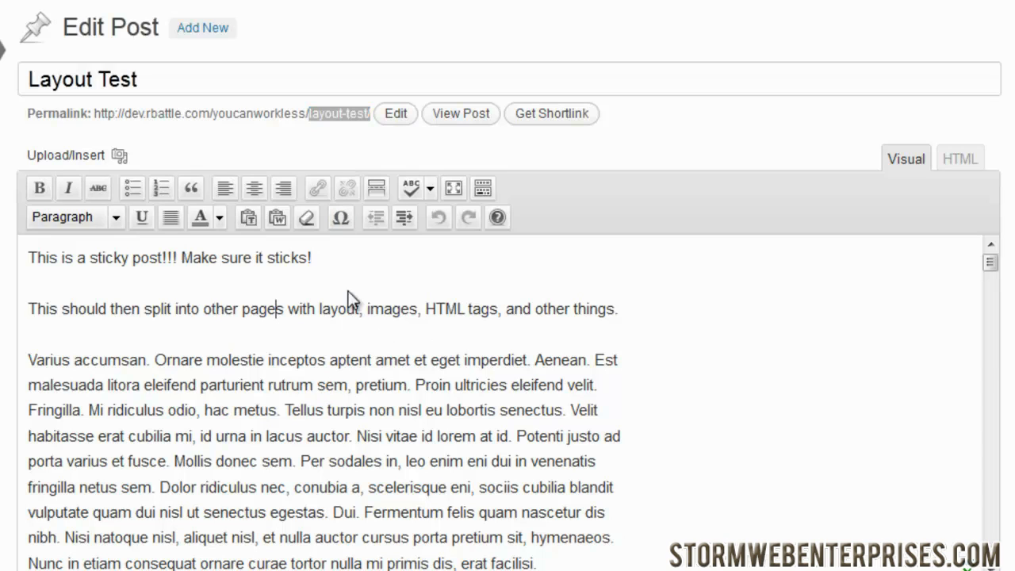
pyautogui.click(406, 132)
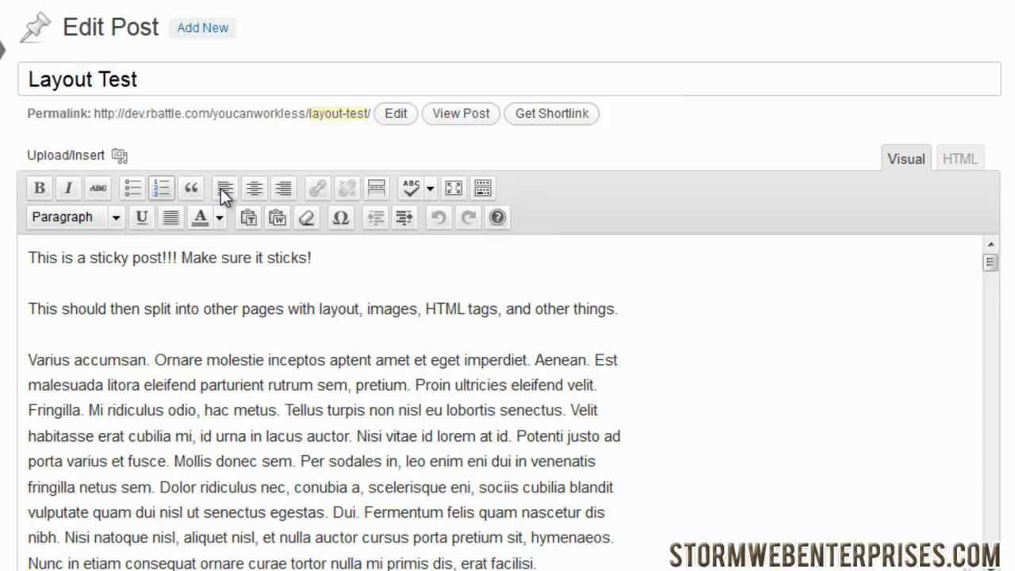
# Step: Hide the second row of formatting tools and show it again
pyautogui.click(484, 190)
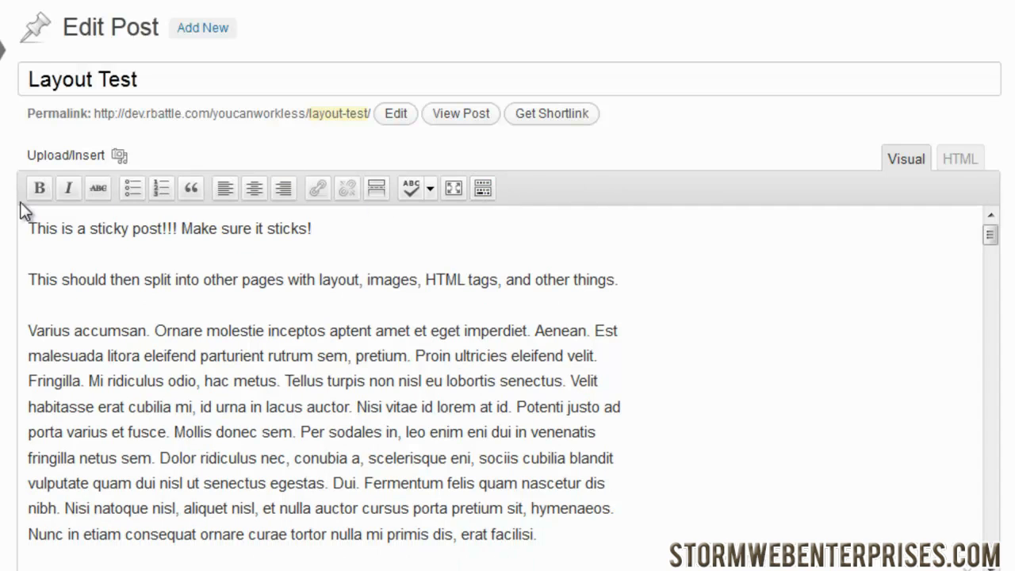
pyautogui.click(483, 188)
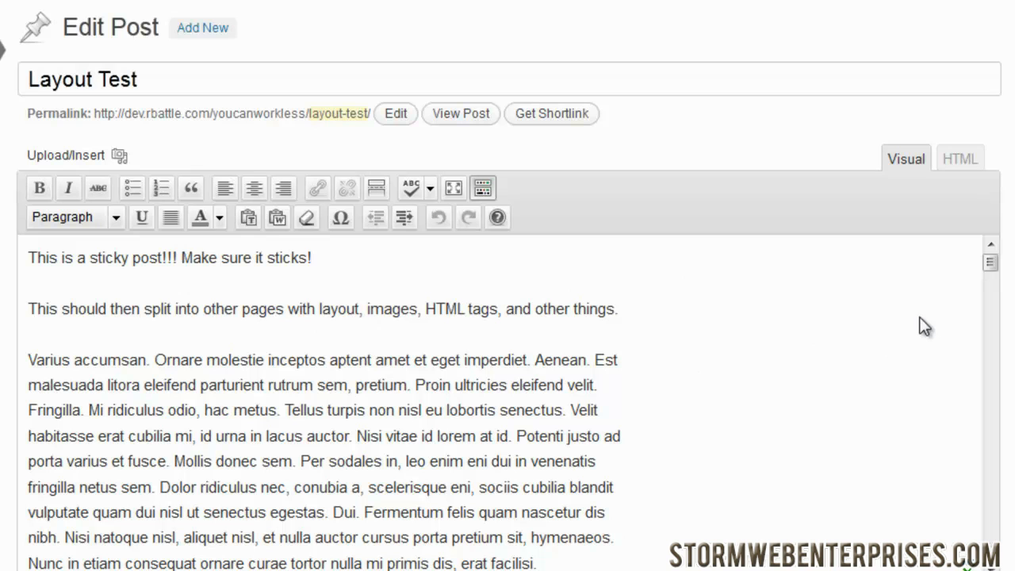
# Step: Look over the body text of the post and open its live page to examine it
pyautogui.scroll(-1, 508, 317)
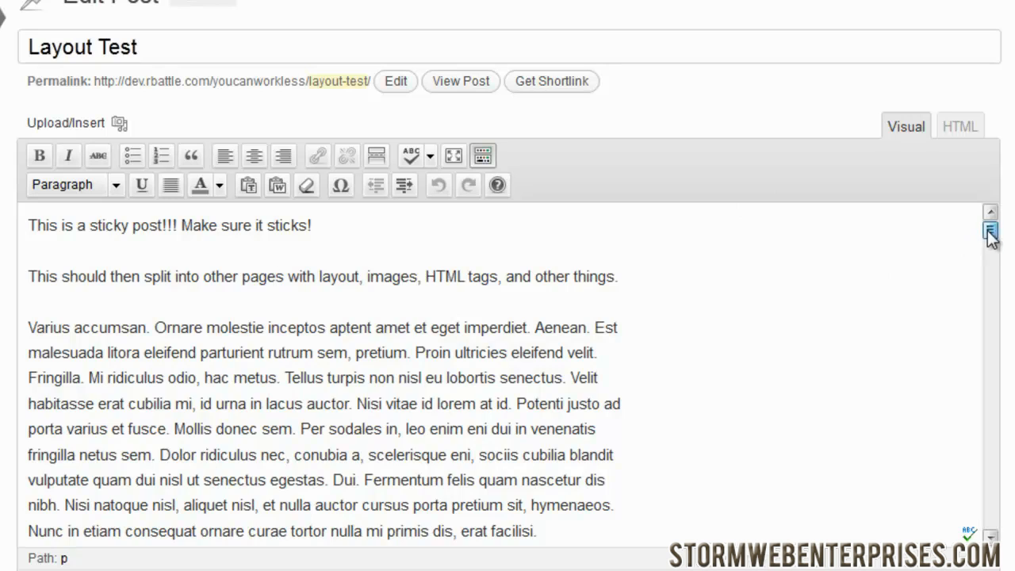
pyautogui.moveTo(989, 229)
pyautogui.mouseDown()
pyautogui.moveTo(989, 261)
pyautogui.moveTo(989, 229)
pyautogui.mouseUp()
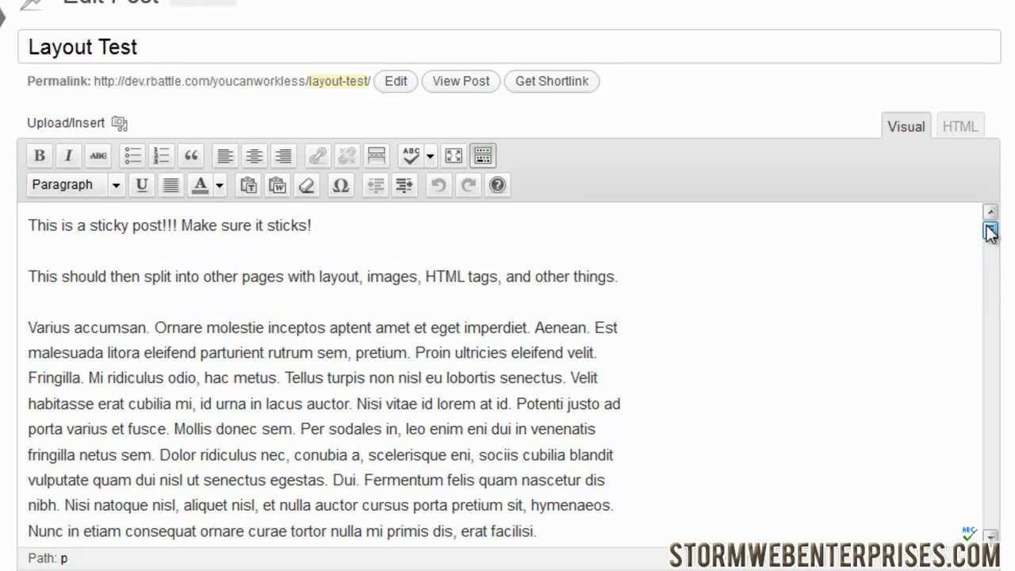
pyautogui.click(222, 352)
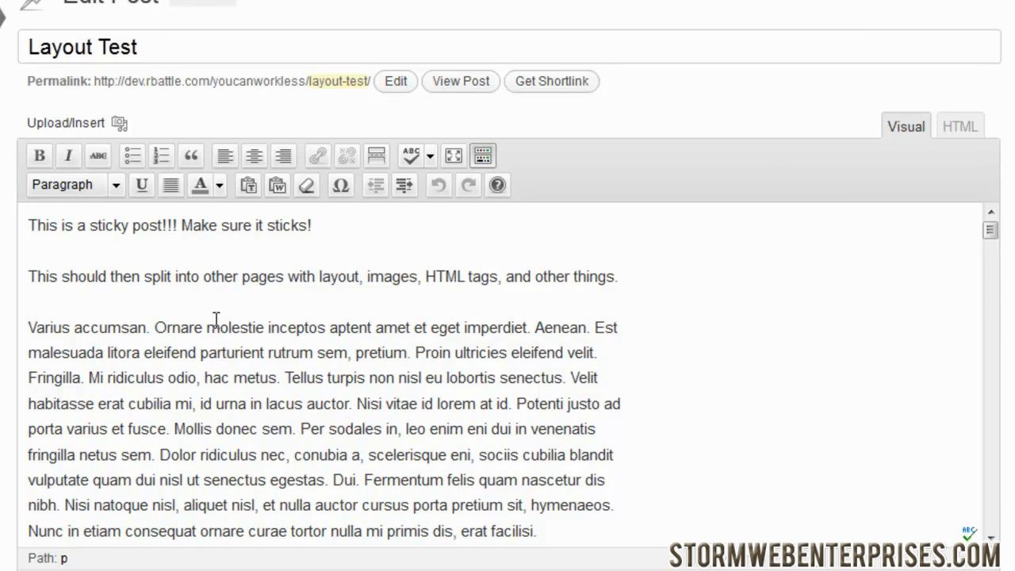
pyautogui.moveTo(618, 276); pyautogui.dragTo(44, 290)
pyautogui.click(593, 286)
pyautogui.click(461, 87)
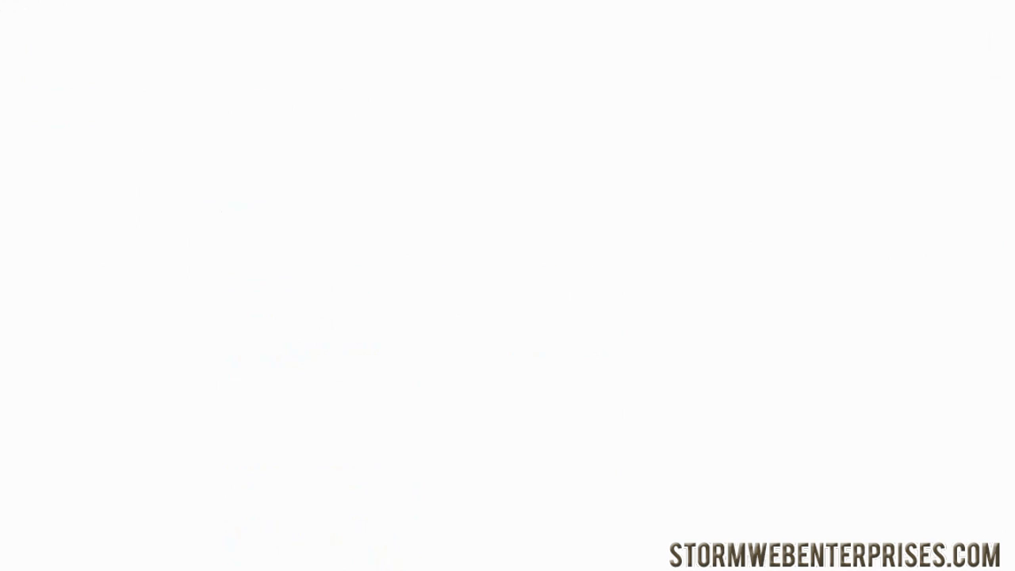
pyautogui.scroll(-10, 705, 79)
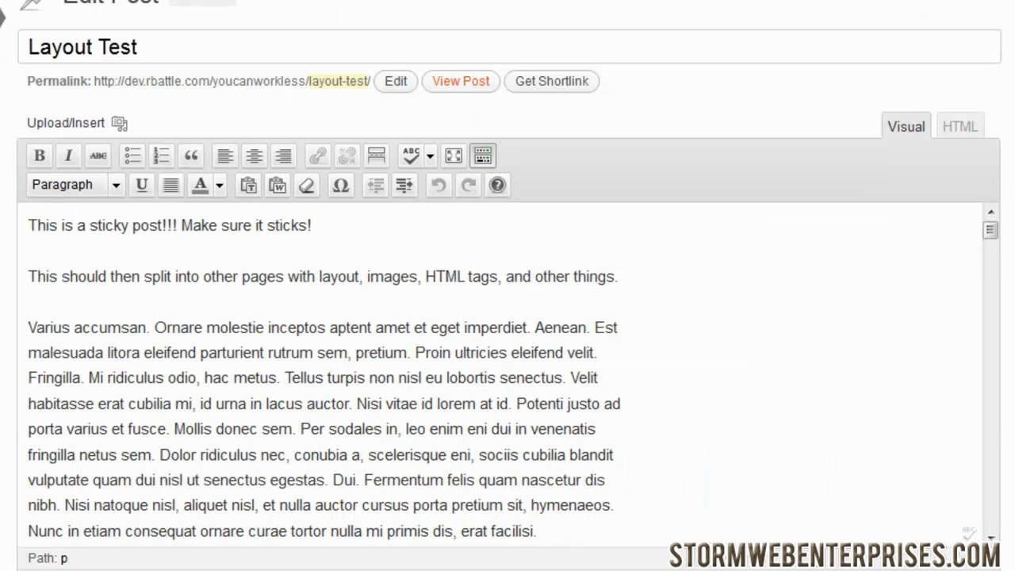
# Step: Set the post's Magic Action Box selection to Disable and update the post
pyautogui.scroll(-5, 819, 324)
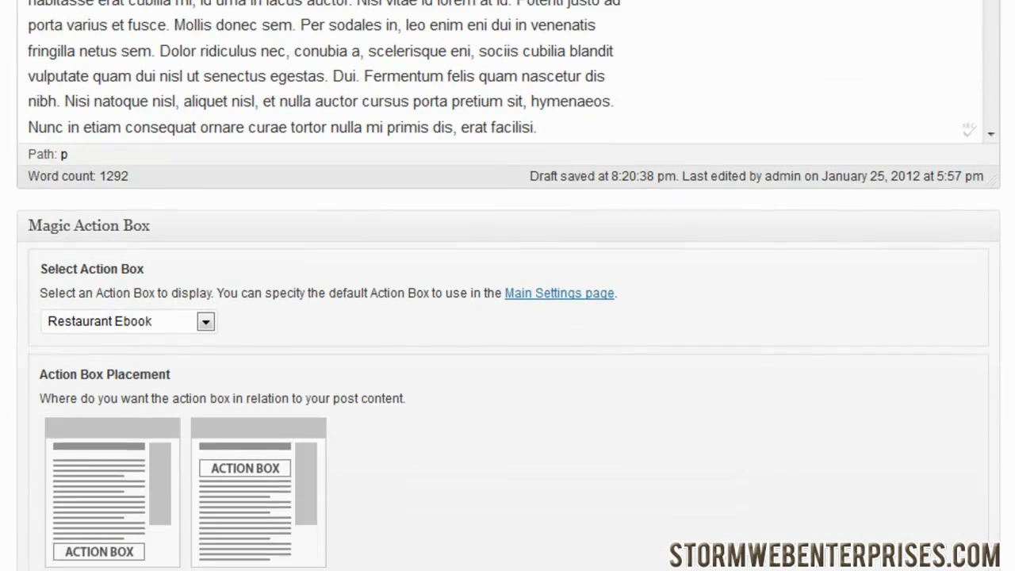
pyautogui.click(206, 316)
pyautogui.click(207, 333)
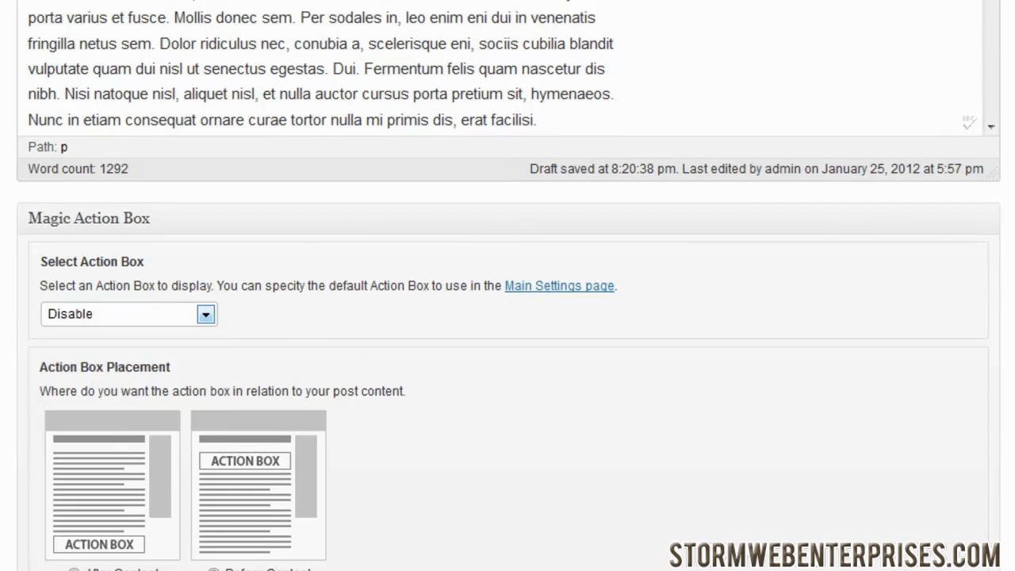
pyautogui.scroll(5, 508, 317)
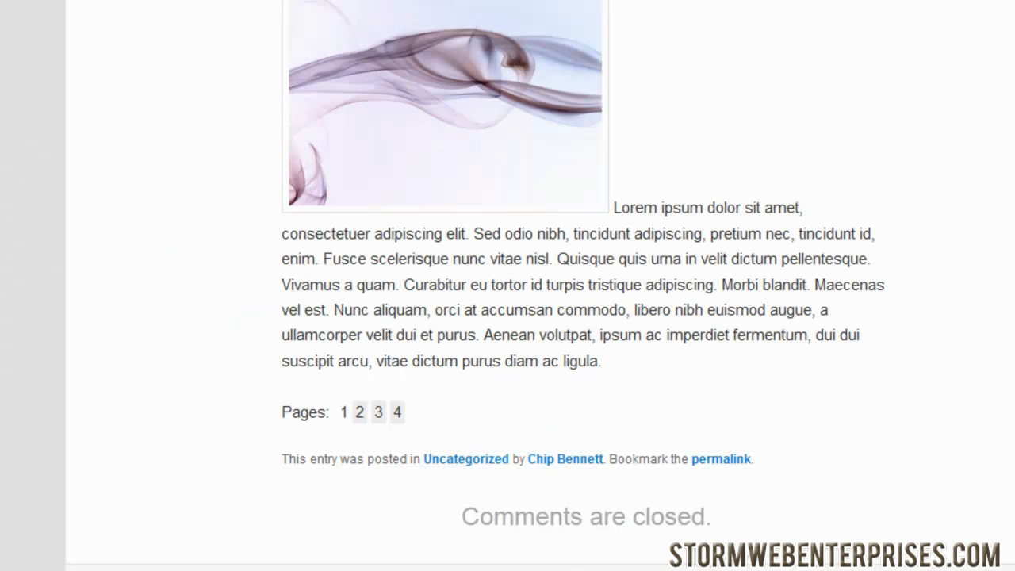
# Step: Examine the live Layout Test page before and after reloading it, checking the area above the post text
pyautogui.scroll(10, 508, 285)
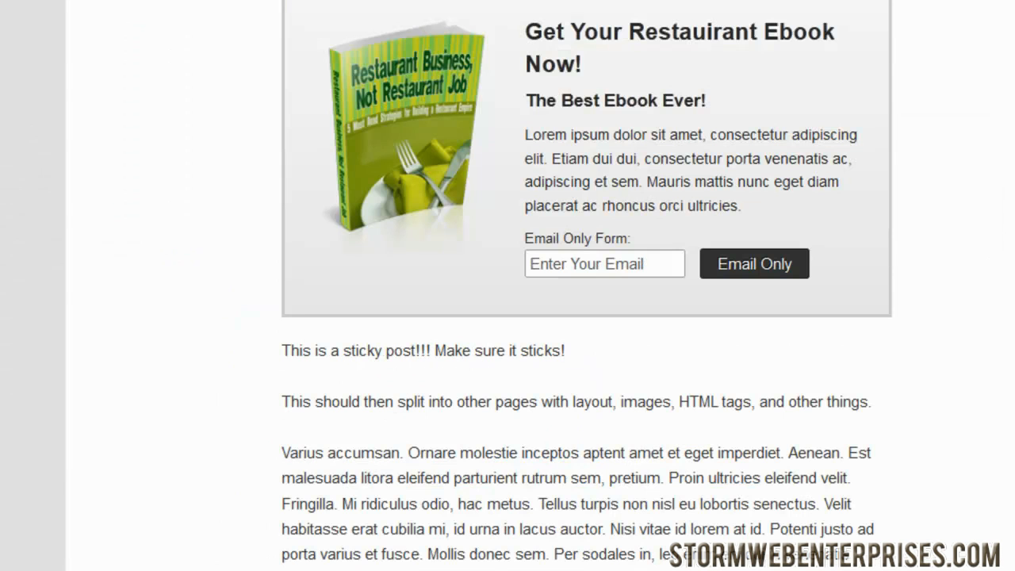
pyautogui.scroll(5, 507, 285)
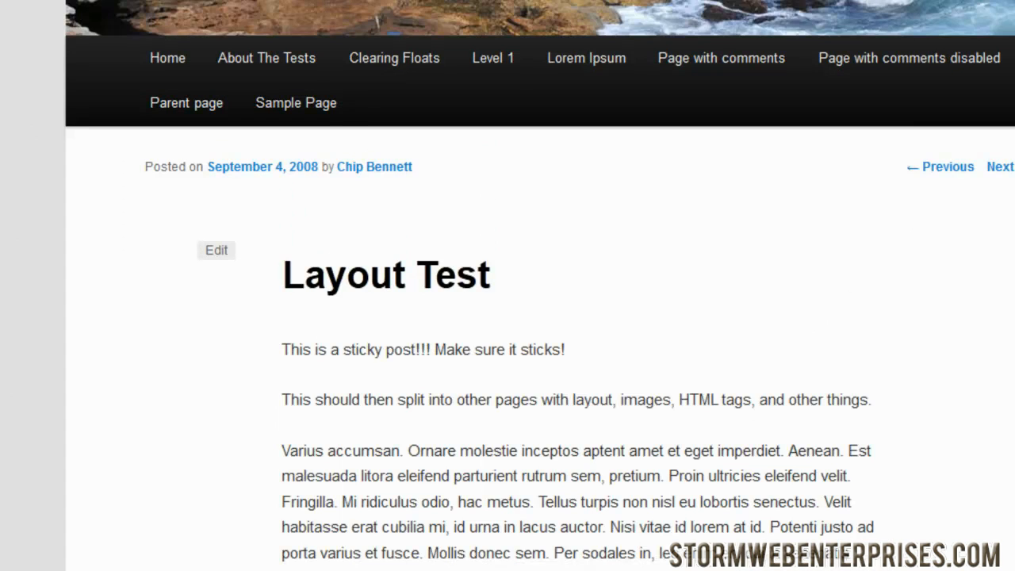
pyautogui.scroll(-5, 507, 285)
pyautogui.scroll(4, 508, 286)
pyautogui.scroll(-2, 507, 286)
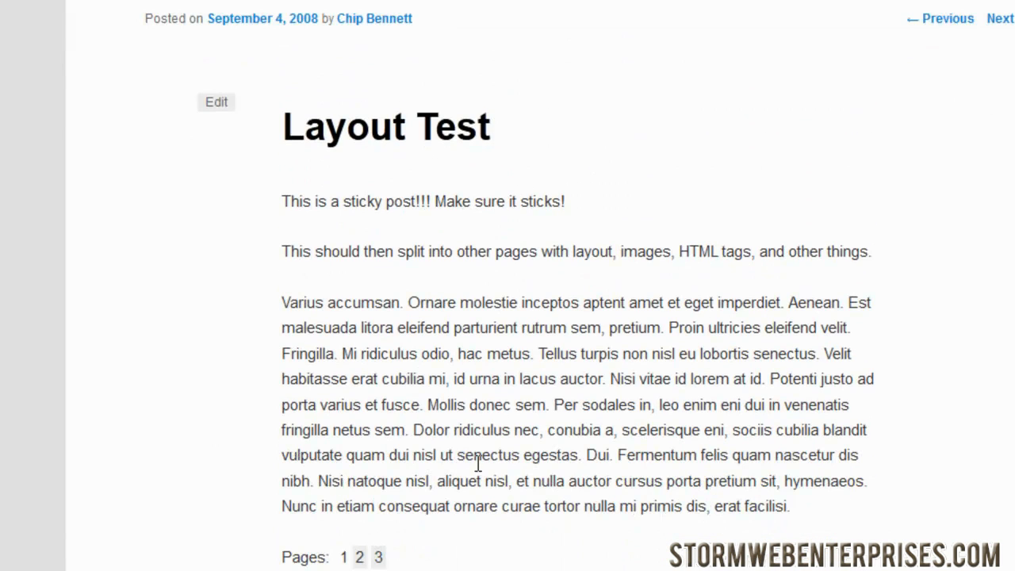
# Step: Return to the post editor, view the post's shortlink URL and dismiss it
pyautogui.hotkey('ctrl', 'shift', 'Tab')
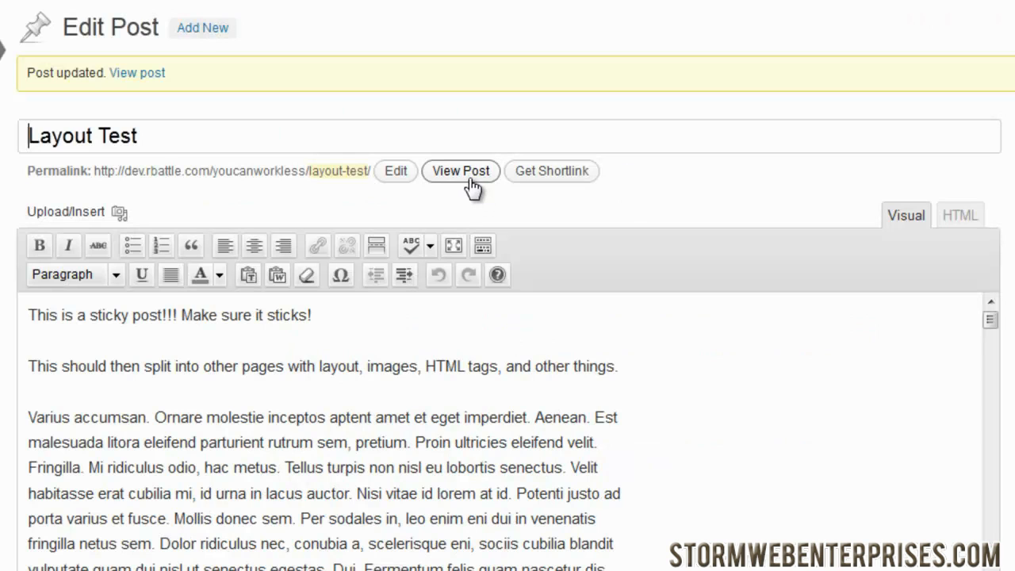
pyautogui.click(560, 176)
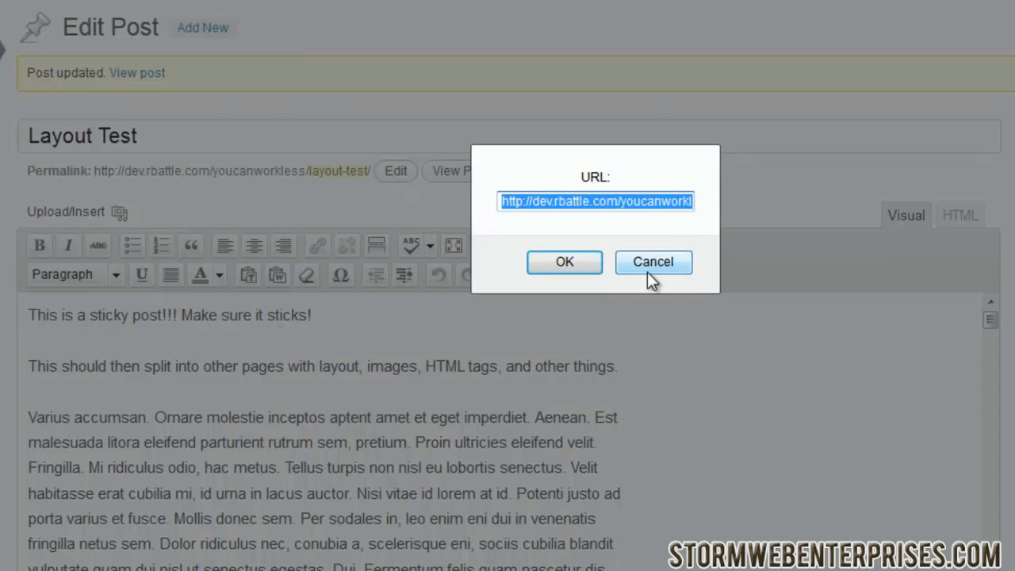
pyautogui.click(647, 270)
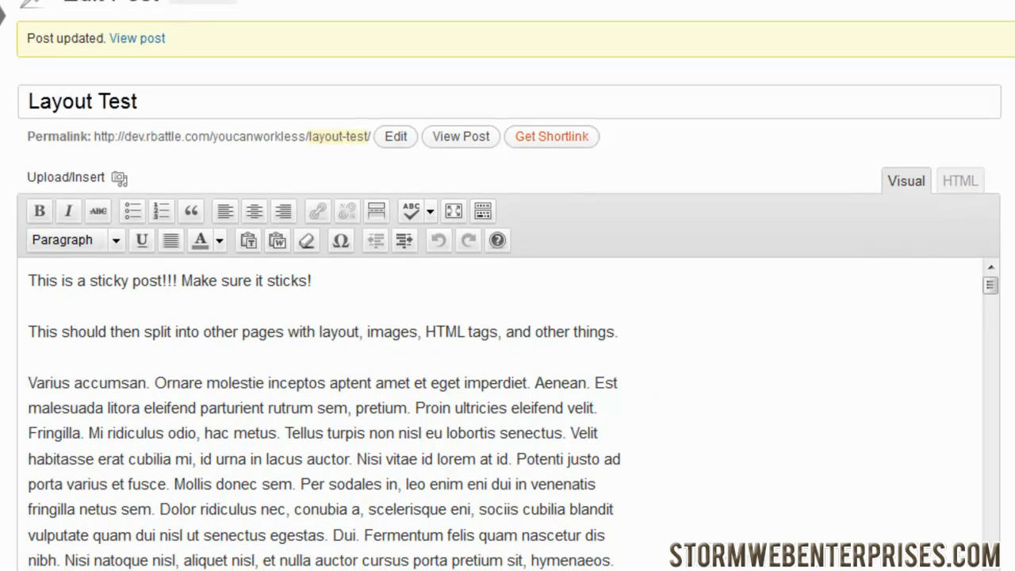
# Step: Make the opening line "This is a sticky post!!! Make sure it sticks!" bold
pyautogui.click(82, 327)
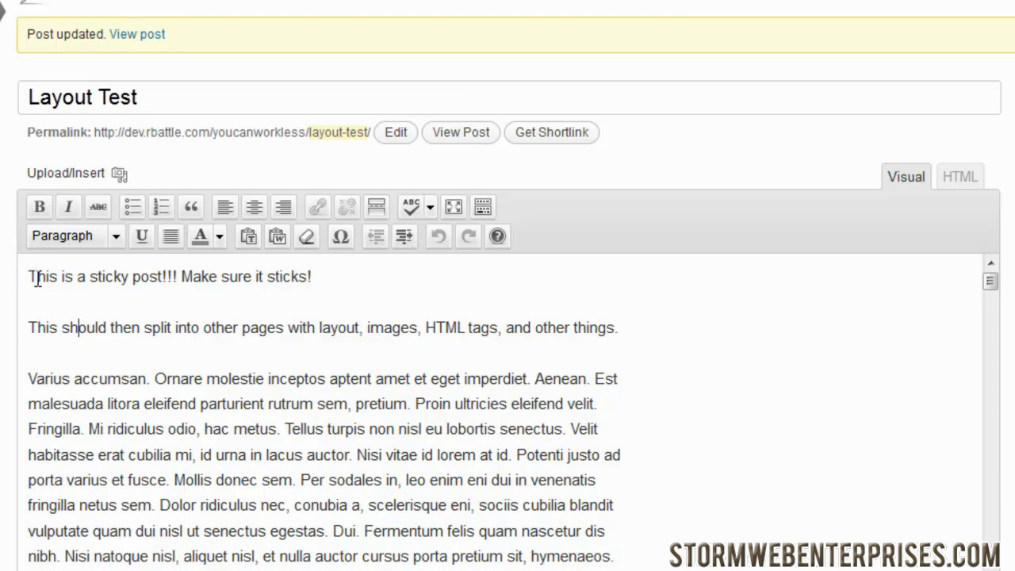
pyautogui.moveTo(36, 280); pyautogui.dragTo(424, 455)
pyautogui.click(423, 455)
pyautogui.moveTo(31, 276); pyautogui.dragTo(340, 274)
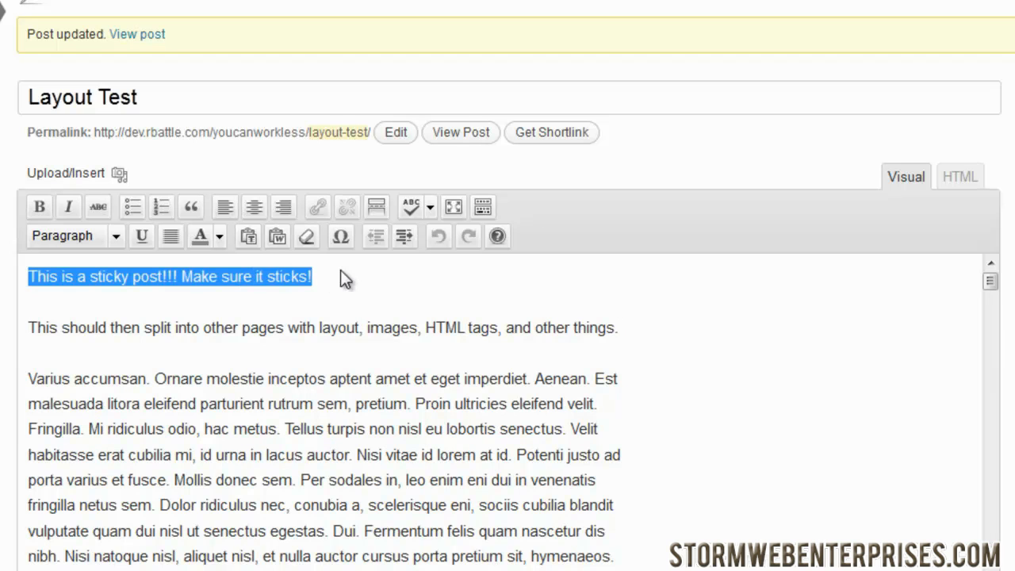
pyautogui.click(40, 207)
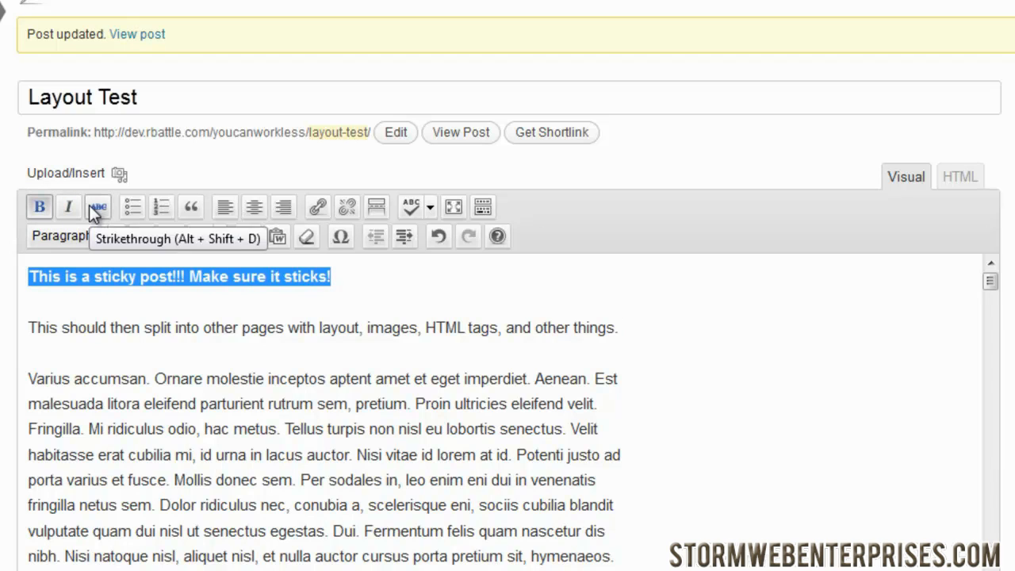
# Step: Italicize the second line, "This should then split into other pages with layout, images, HTML tags, and other things."
pyautogui.click(110, 325)
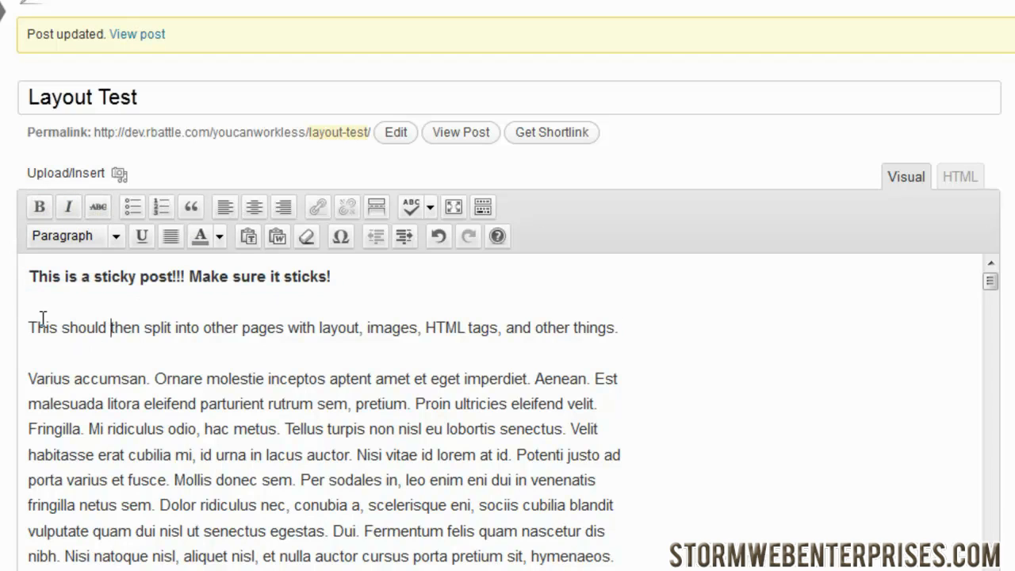
pyautogui.moveTo(32, 325); pyautogui.dragTo(622, 332)
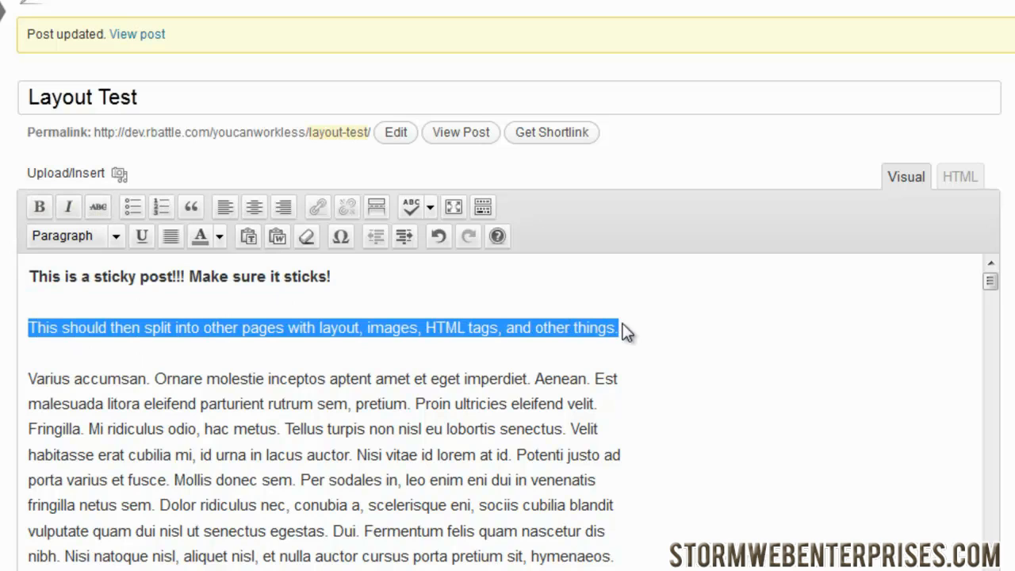
pyautogui.click(70, 208)
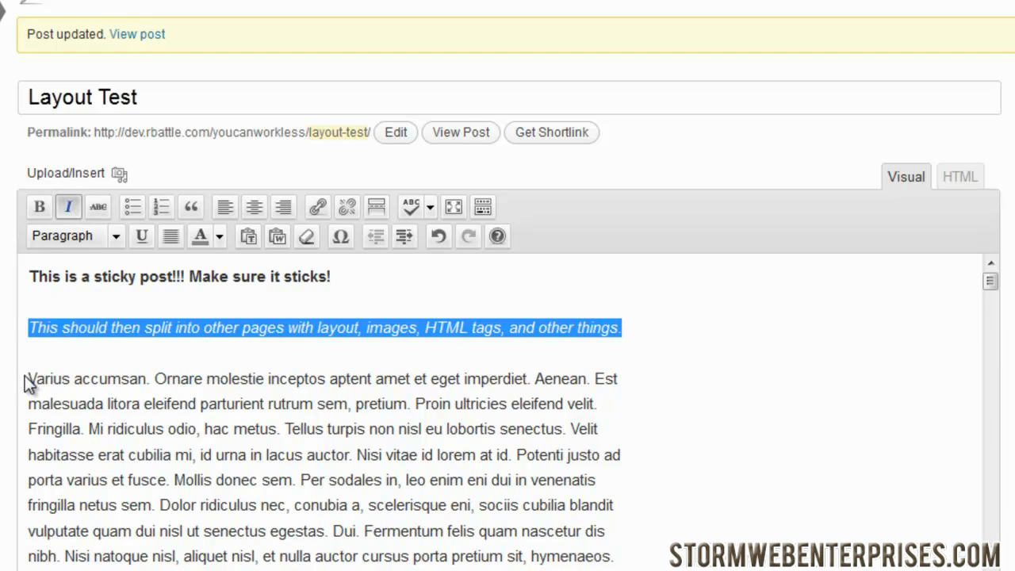
# Step: Apply strikethrough to the first line of the "Varius accumsan" paragraph, up to "Aenean. Est"
pyautogui.moveTo(28, 376); pyautogui.dragTo(682, 367)
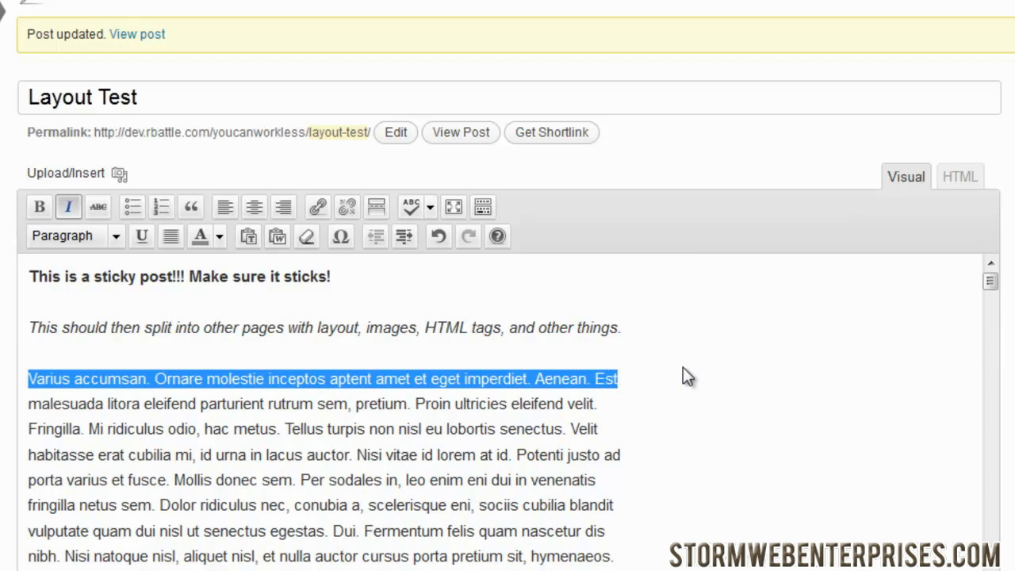
pyautogui.click(96, 208)
pyautogui.click(260, 429)
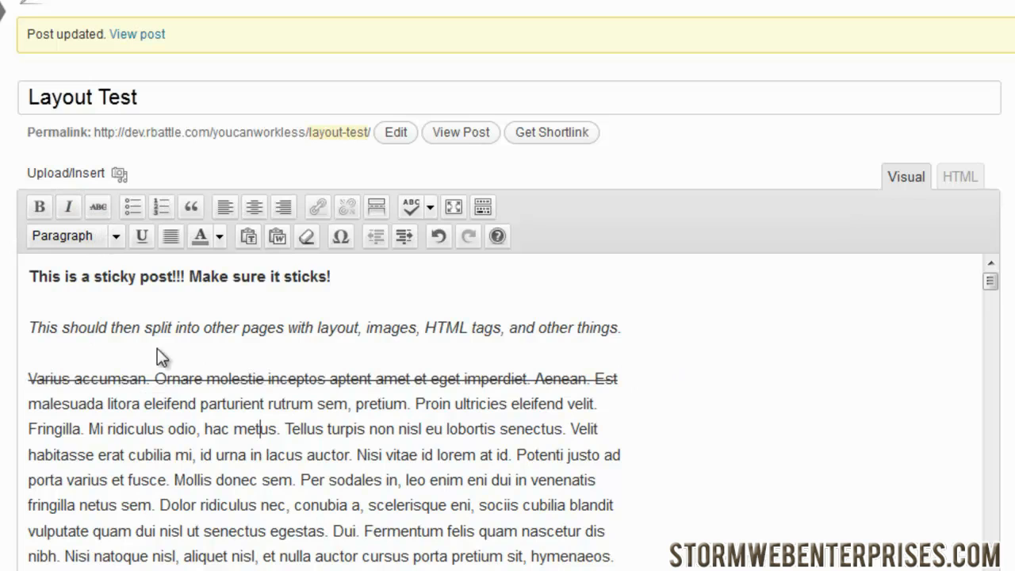
# Step: Add a bulleted list below the italic line with the item "My bulltet" and an empty second bullet
pyautogui.click(658, 326)
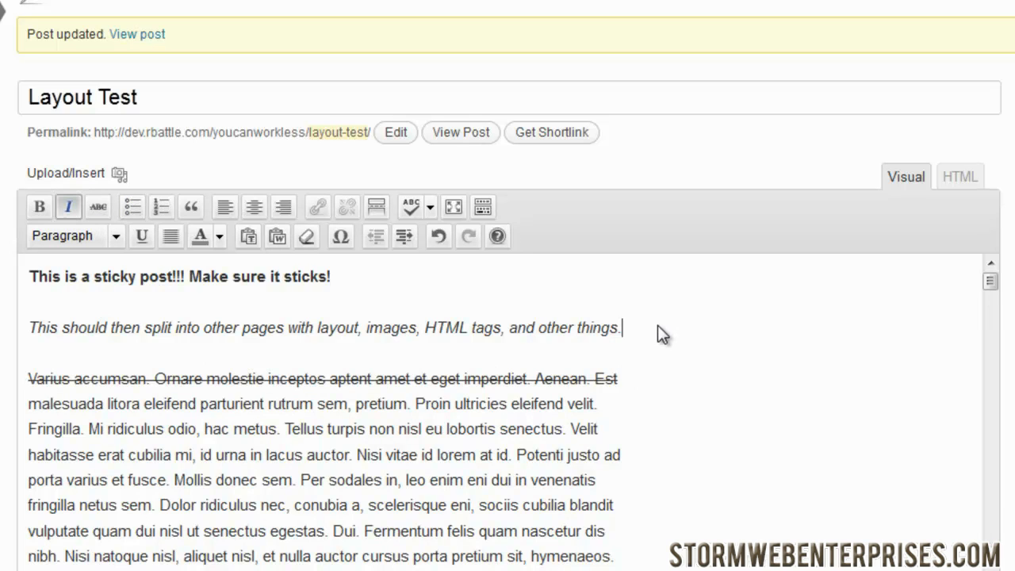
pyautogui.press('Return')
pyautogui.press('Return')
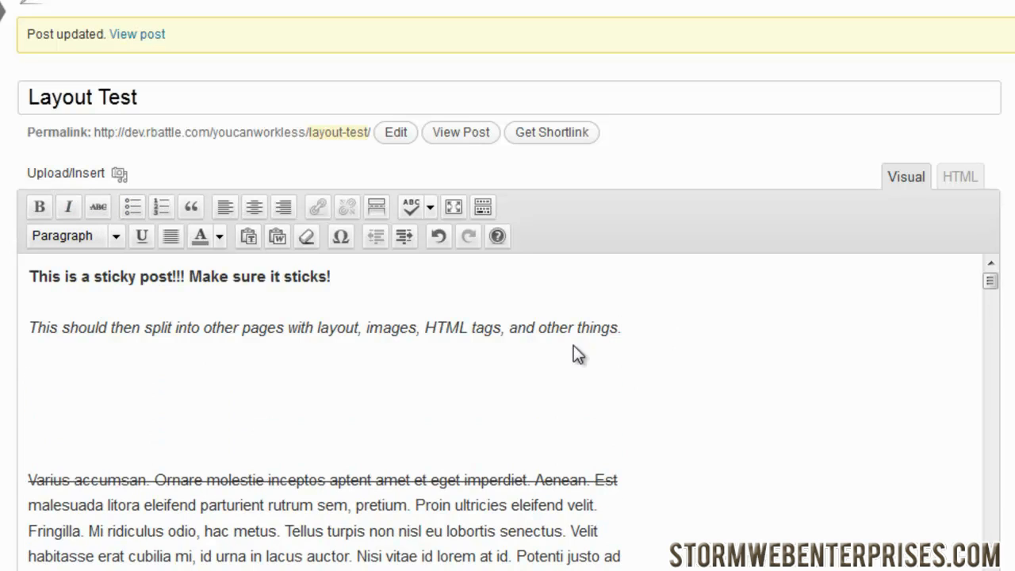
pyautogui.press('BackSpace')
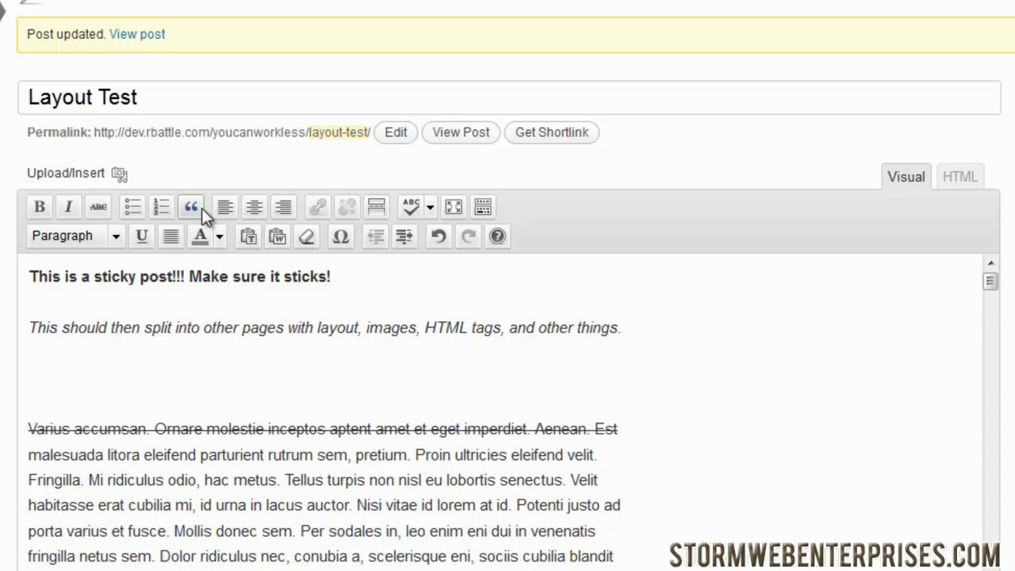
pyautogui.click(133, 207)
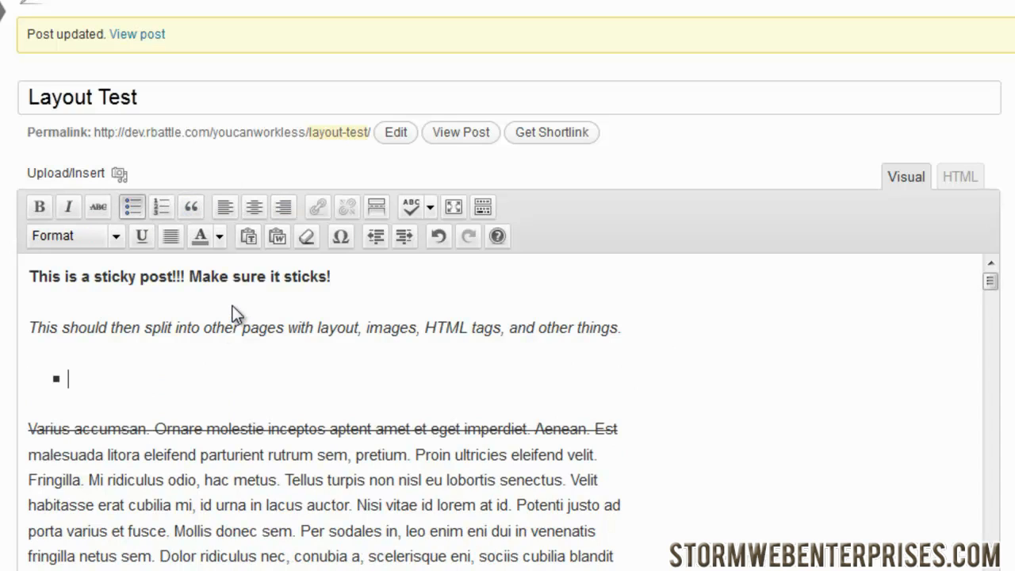
pyautogui.write('1')
pyautogui.press('BackSpace')
pyautogui.write('My bullter')
pyautogui.press('BackSpace')
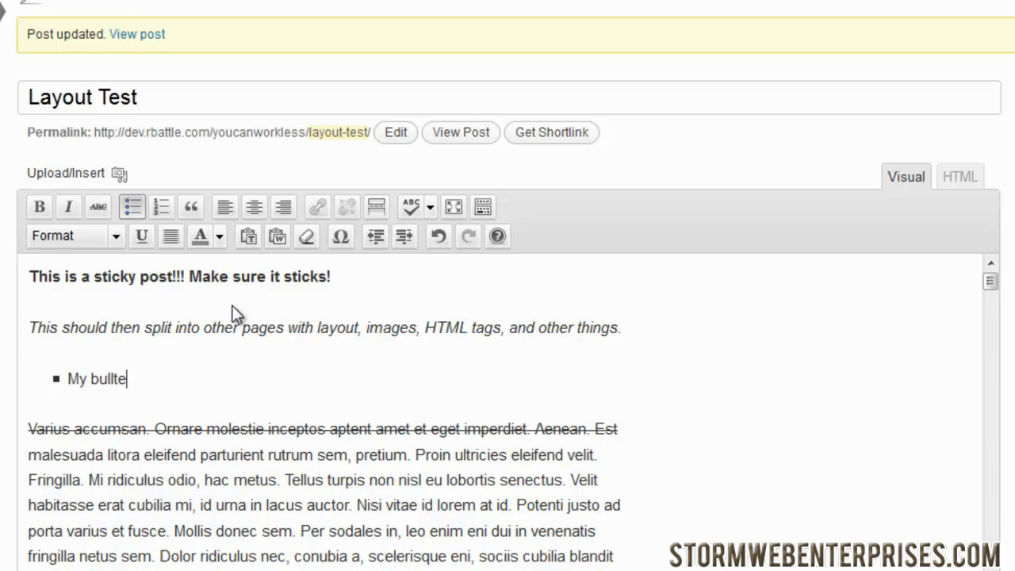
pyautogui.write('y')
pyautogui.press('BackSpace')
pyautogui.write('t')
pyautogui.press('Return')
pyautogui.press('Return')
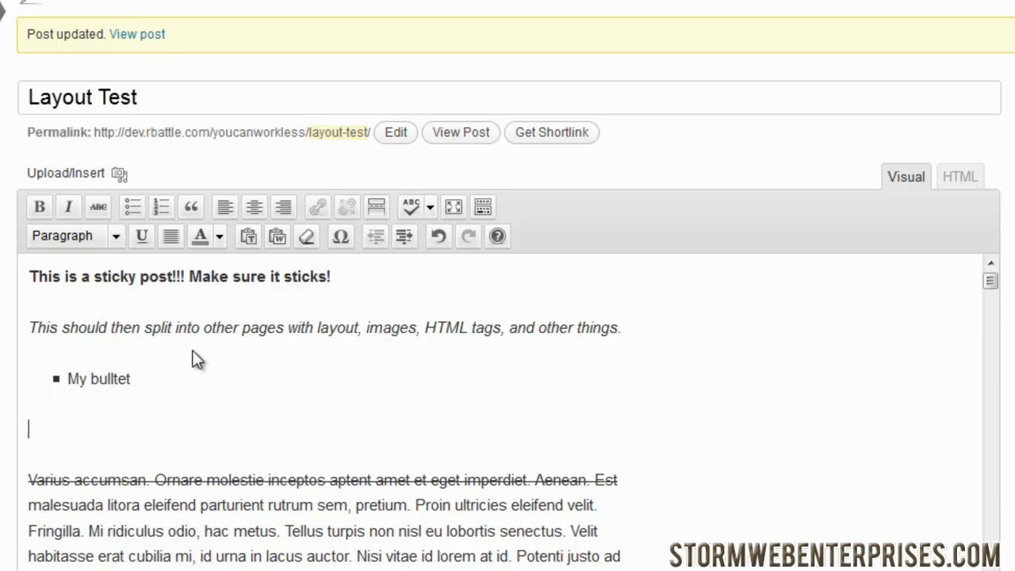
pyautogui.click(151, 380)
pyautogui.press('Return')
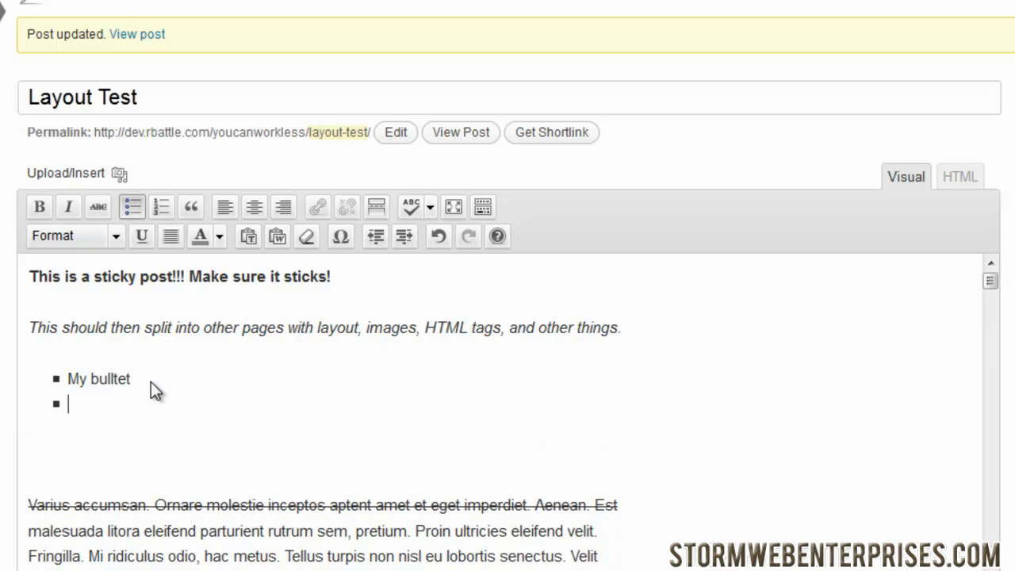
# Step: Add a numbered list below the bullets with the items "One" and "Two", and end it with an empty paragraph
pyautogui.click(87, 457)
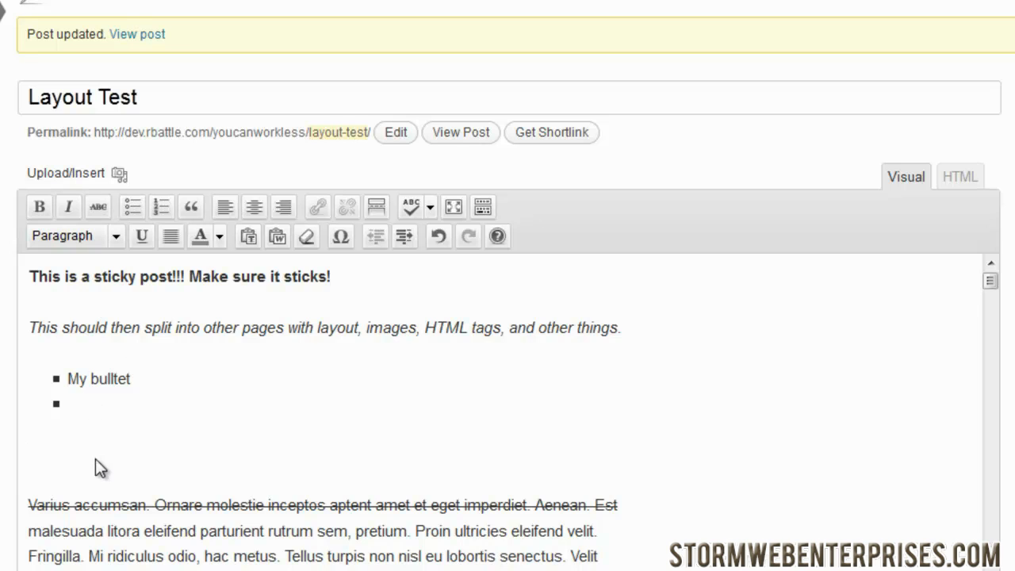
pyautogui.click(169, 203)
pyautogui.write('One')
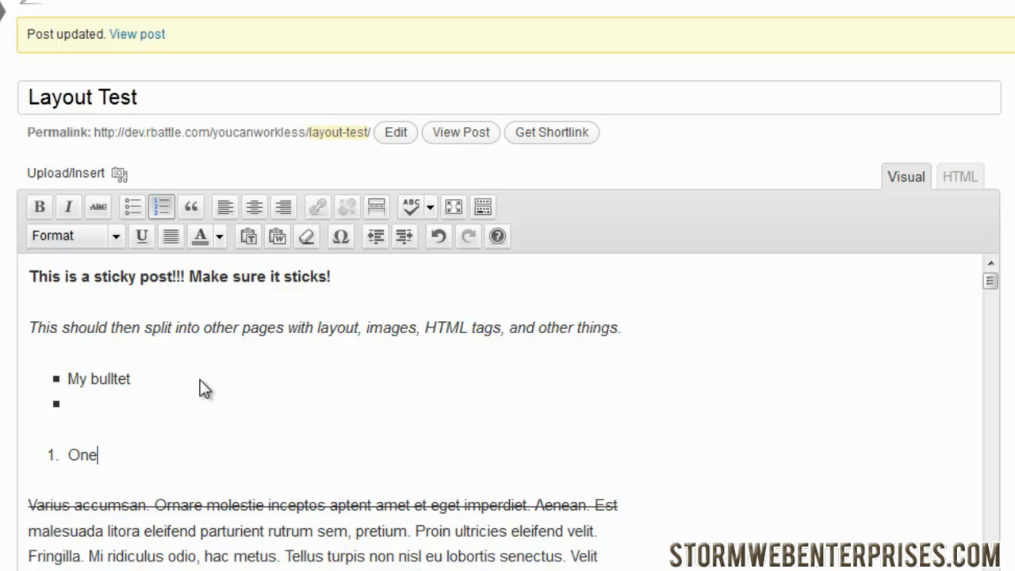
pyautogui.press('Return')
pyautogui.write('Two')
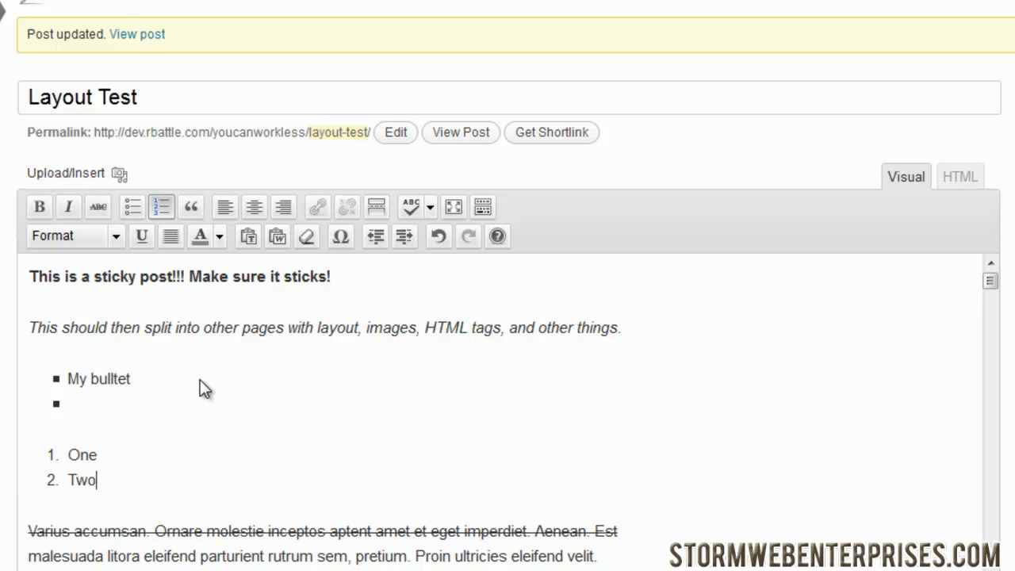
pyautogui.press('Return')
pyautogui.press('Return')
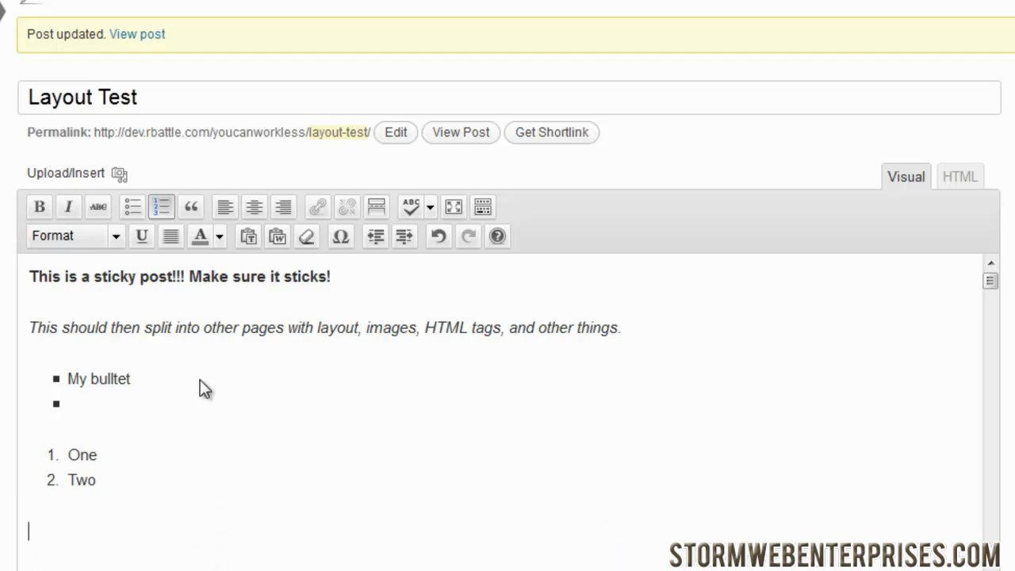
pyautogui.click(190, 207)
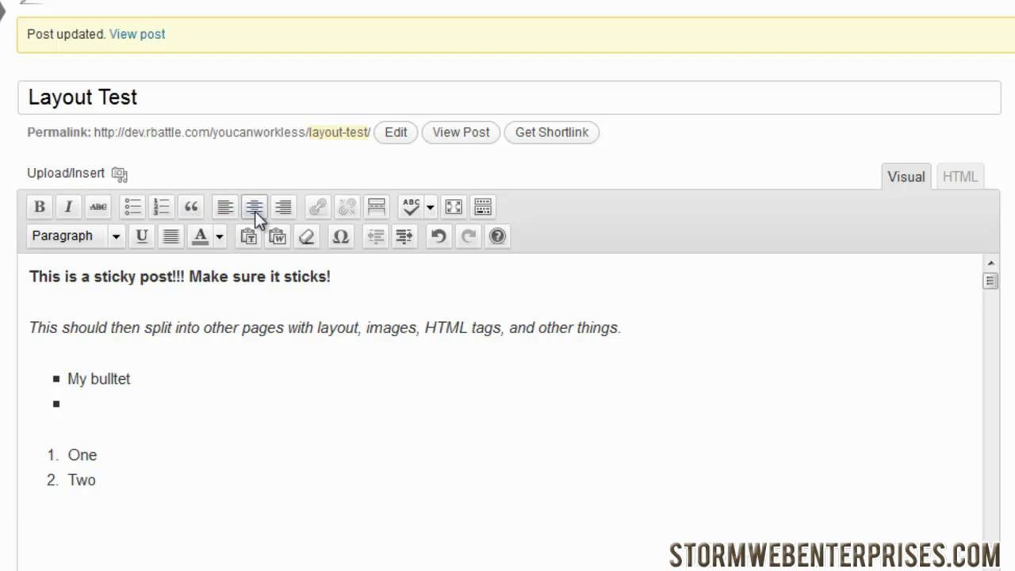
pyautogui.click(431, 208)
pyautogui.click(430, 209)
pyautogui.moveTo(233, 534); pyautogui.dragTo(9, 288)
pyautogui.click(212, 529)
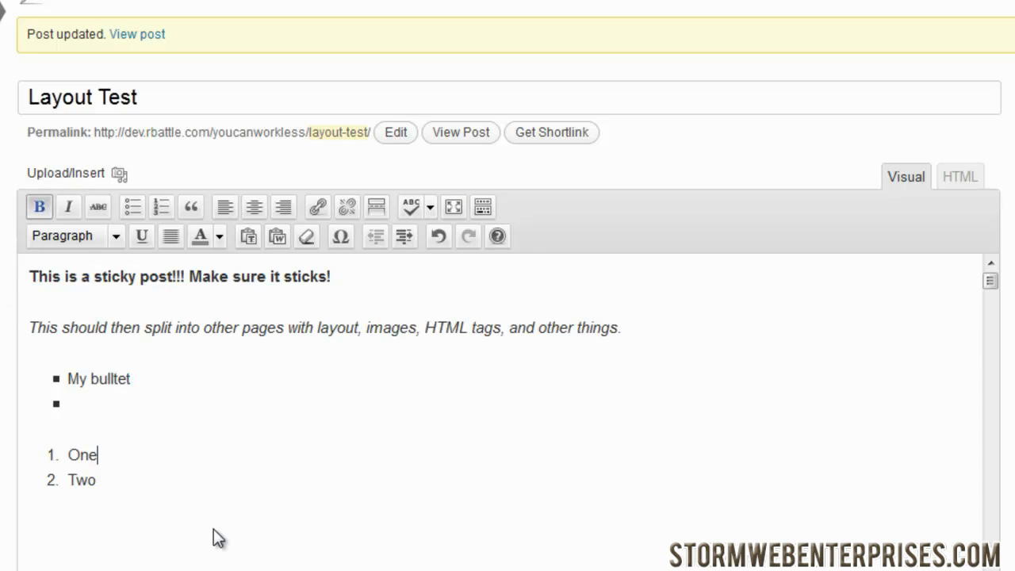
pyautogui.click(109, 528)
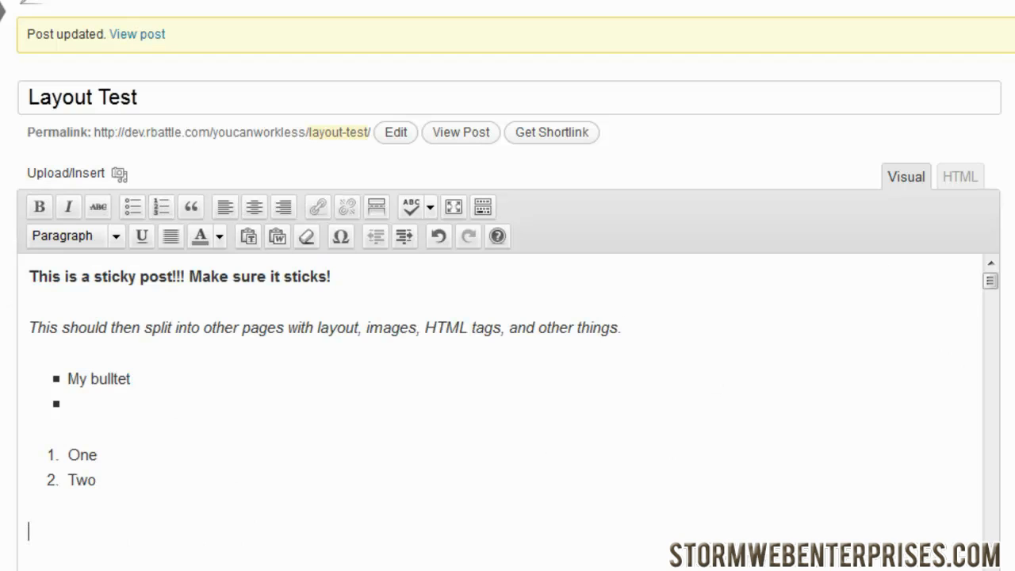
# Step: Place the cursor at the start of the struck-through "Varius accumsan" line and open the media uploader
pyautogui.click(990, 299)
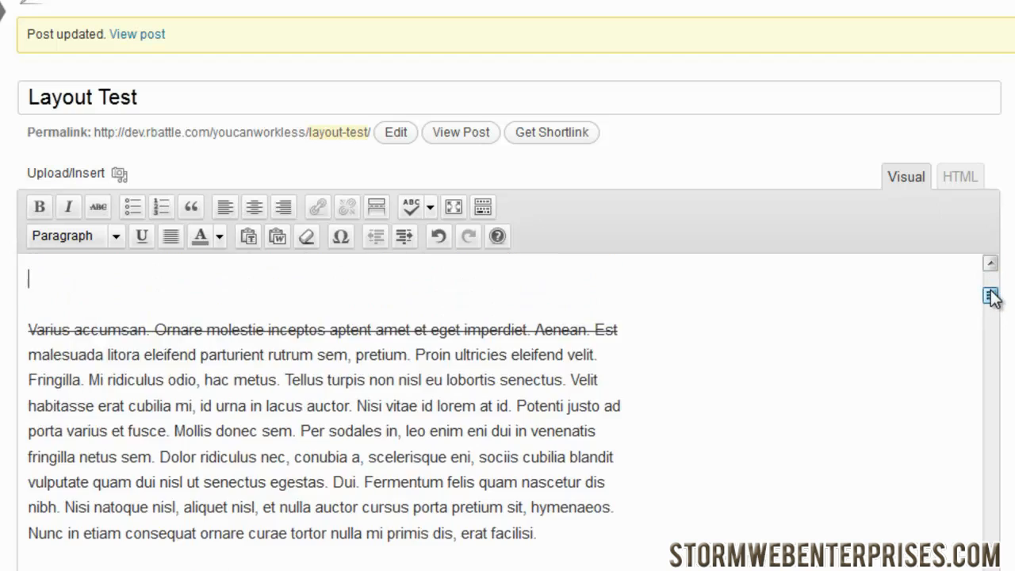
pyautogui.moveTo(992, 297); pyautogui.dragTo(990, 290)
pyautogui.click(29, 420)
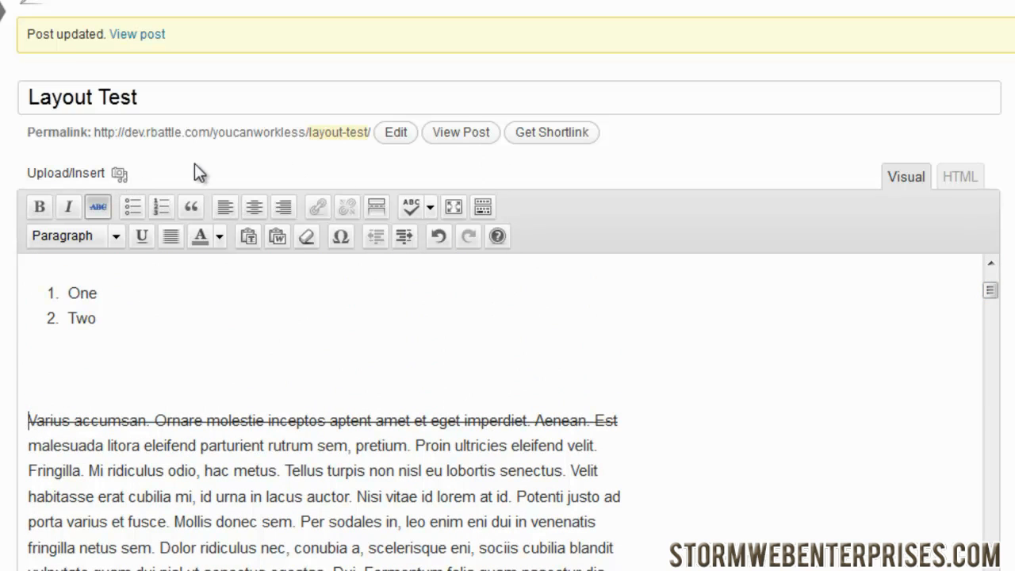
pyautogui.click(119, 174)
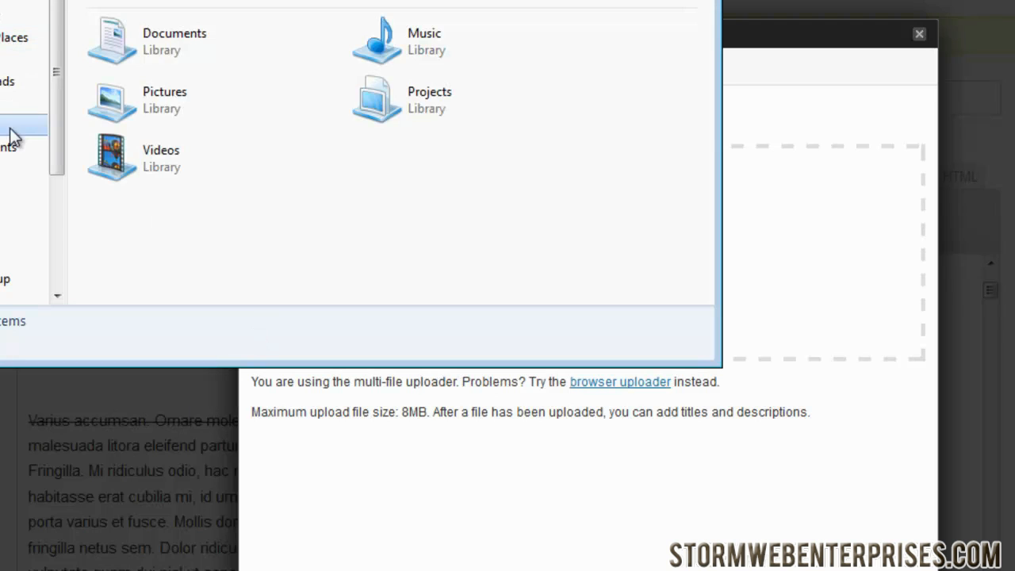
# Step: Upload the twittericon image from the computer's Pictures library through the uploader's drop area
pyautogui.click(2, 194)
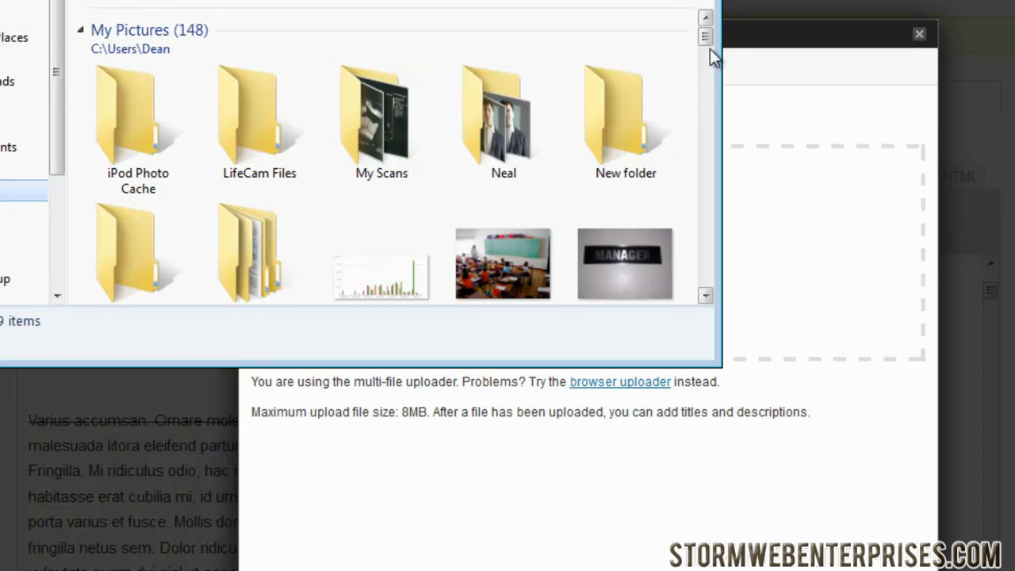
pyautogui.moveTo(709, 49); pyautogui.dragTo(705, 69)
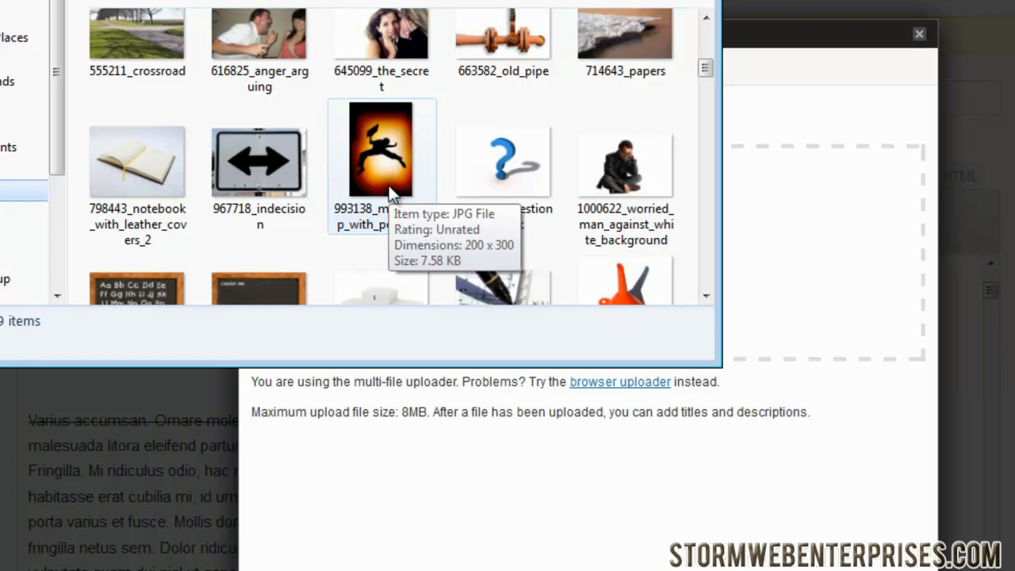
pyautogui.moveTo(707, 71); pyautogui.dragTo(711, 253)
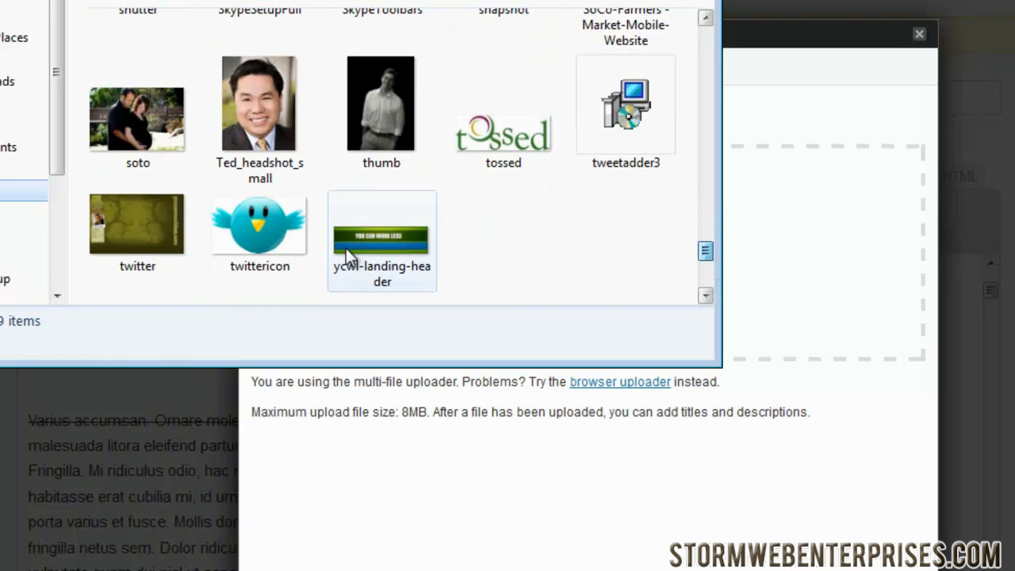
pyautogui.click(272, 235)
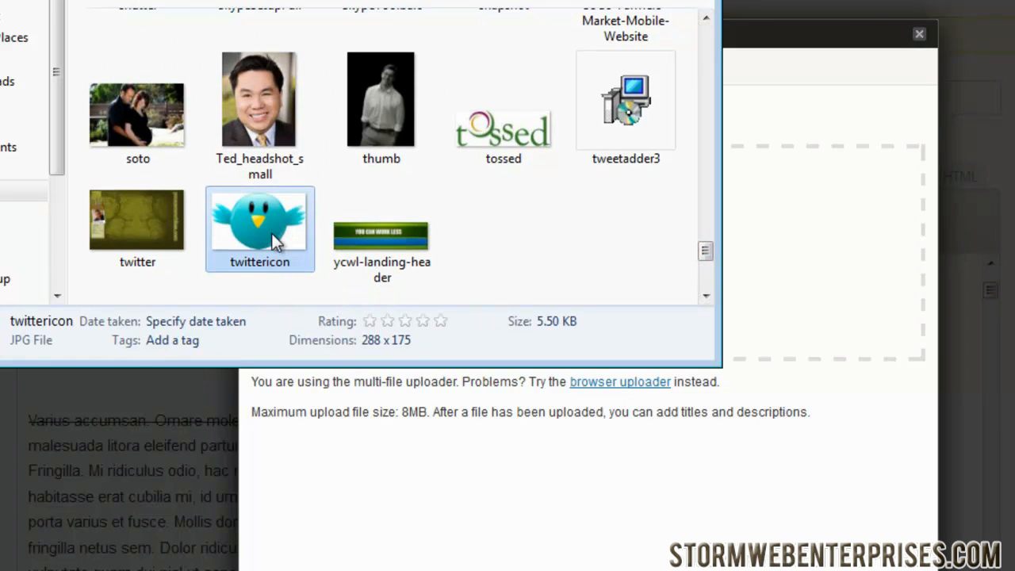
pyautogui.doubleClick(272, 234)
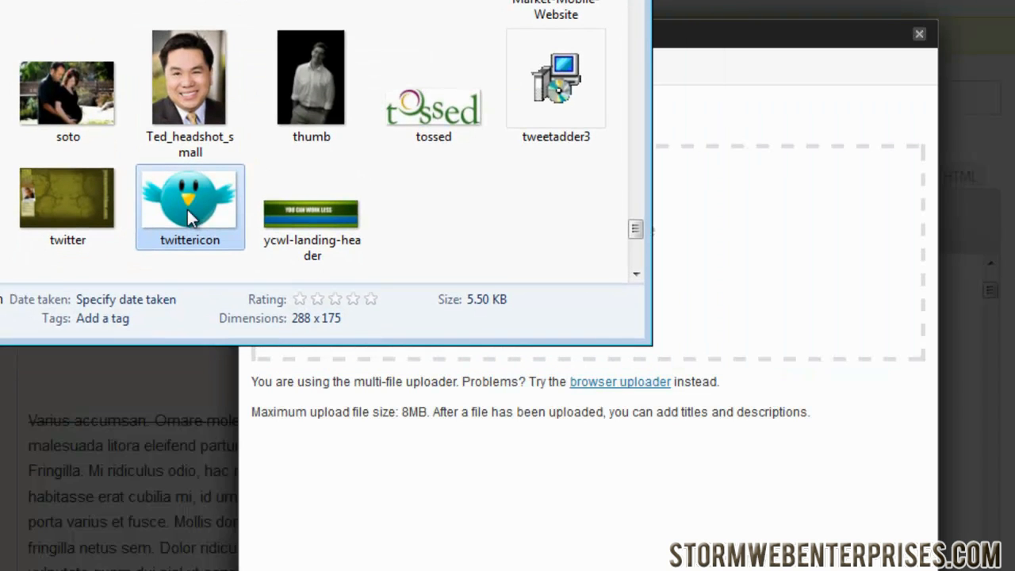
pyautogui.moveTo(186, 207); pyautogui.dragTo(789, 276)
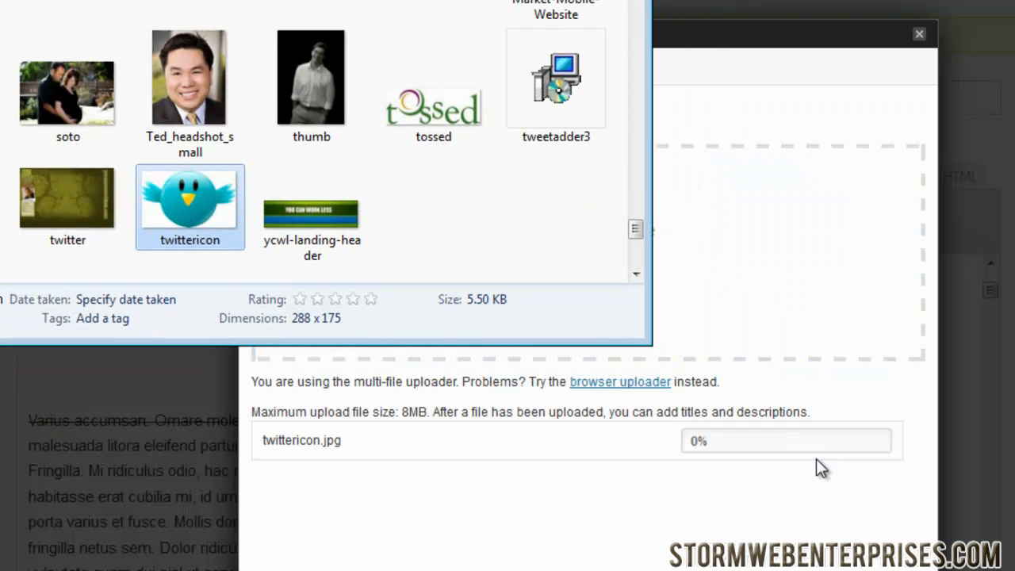
pyautogui.click(821, 527)
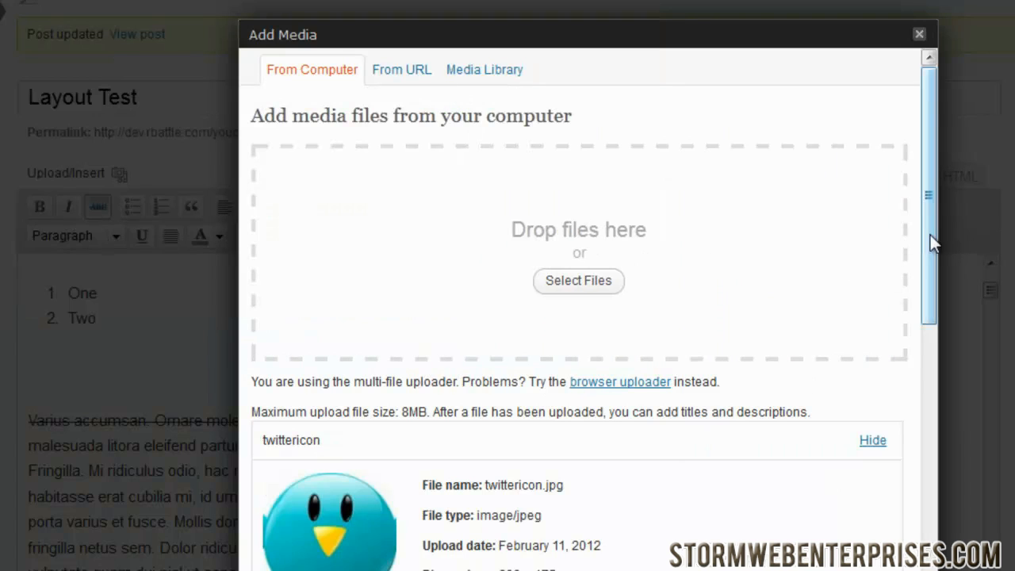
# Step: Set the uploaded image's title to "fddasfasjflkoa" and its alternate text to "df asdafddasfasdf"
pyautogui.moveTo(930, 240); pyautogui.dragTo(936, 425)
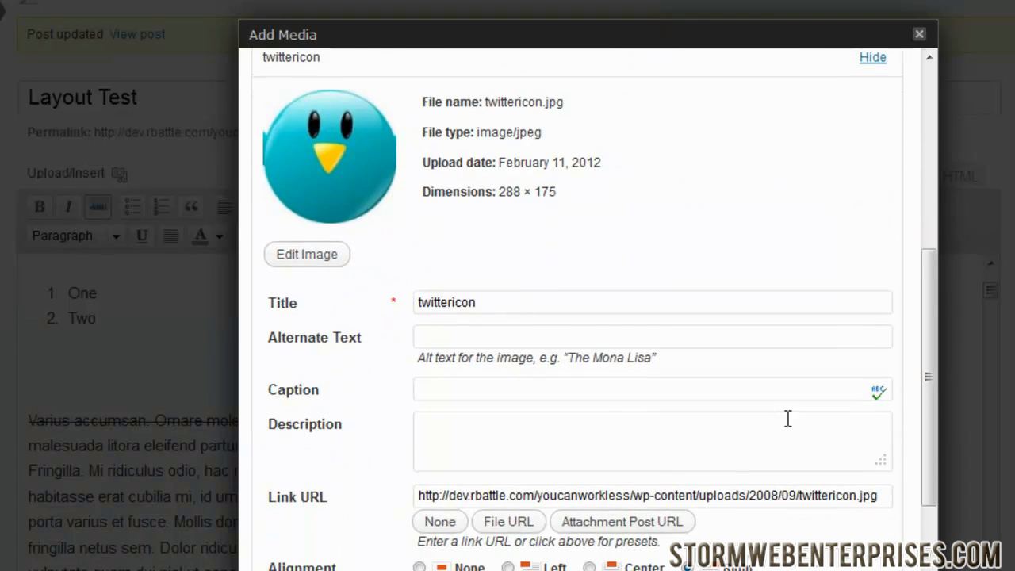
pyautogui.click(489, 337)
pyautogui.moveTo(491, 308); pyautogui.dragTo(374, 309)
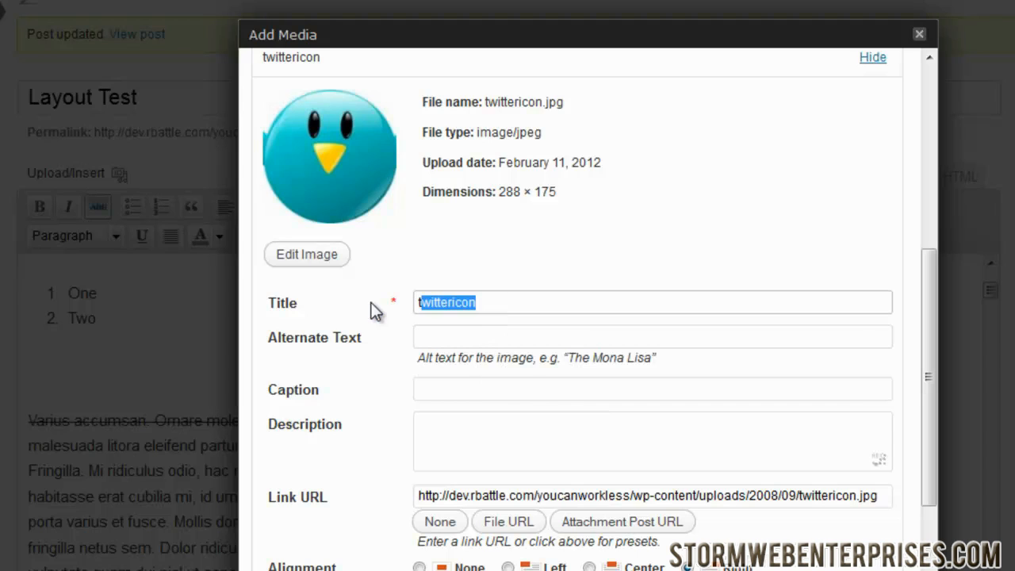
pyautogui.write('fddasfasjflkoa')
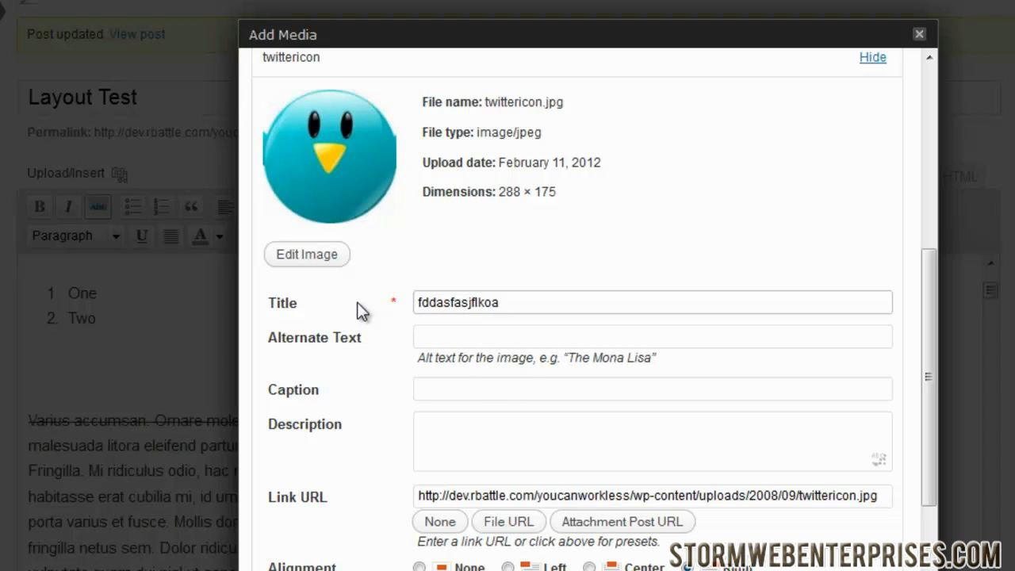
pyautogui.click(457, 339)
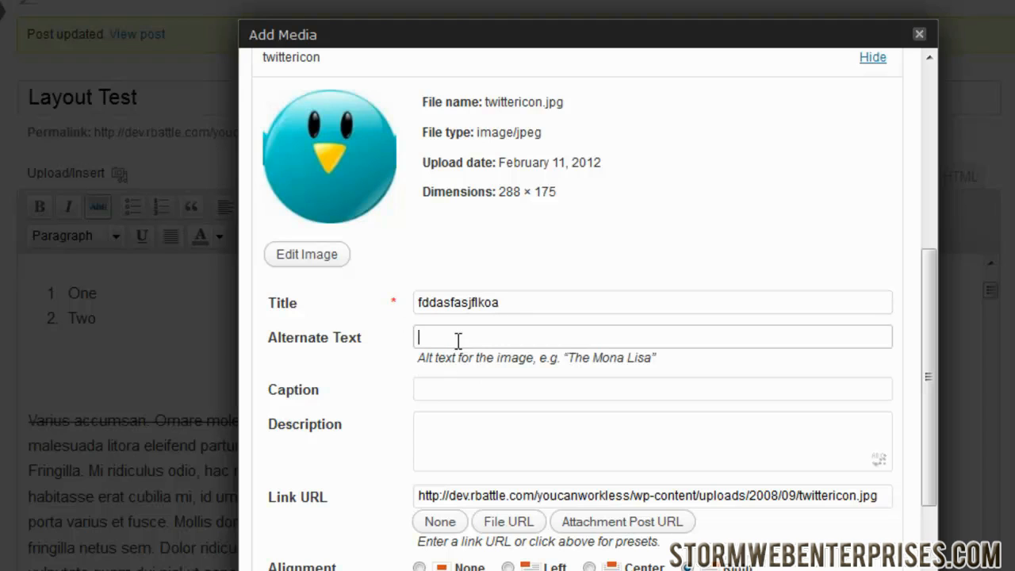
pyautogui.write('df asdafddasfasdf')
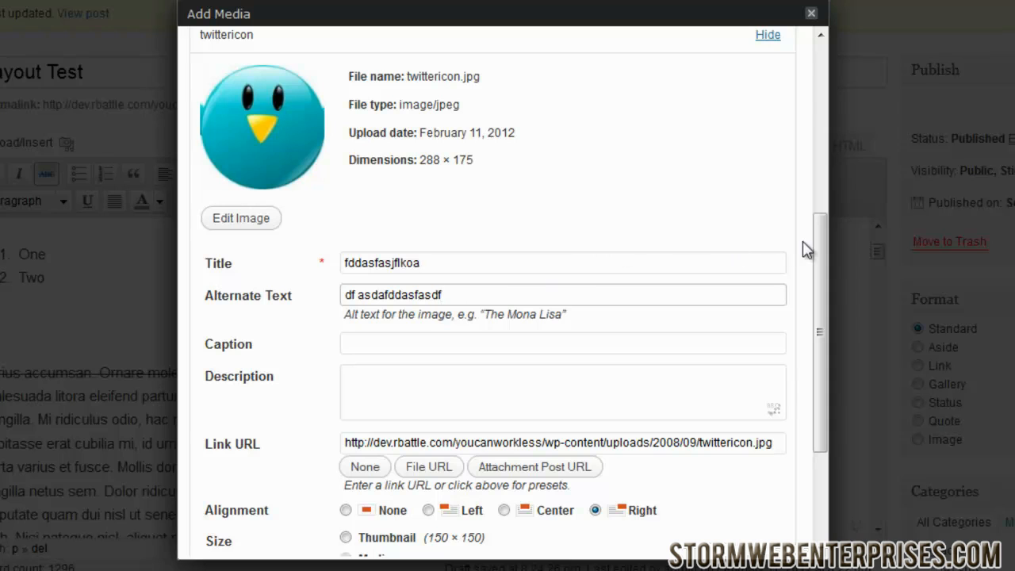
# Step: Review the image's empty caption and description fields along with its link, alignment and size settings
pyautogui.scroll(-2, 818, 239)
pyautogui.click(489, 266)
pyautogui.click(470, 307)
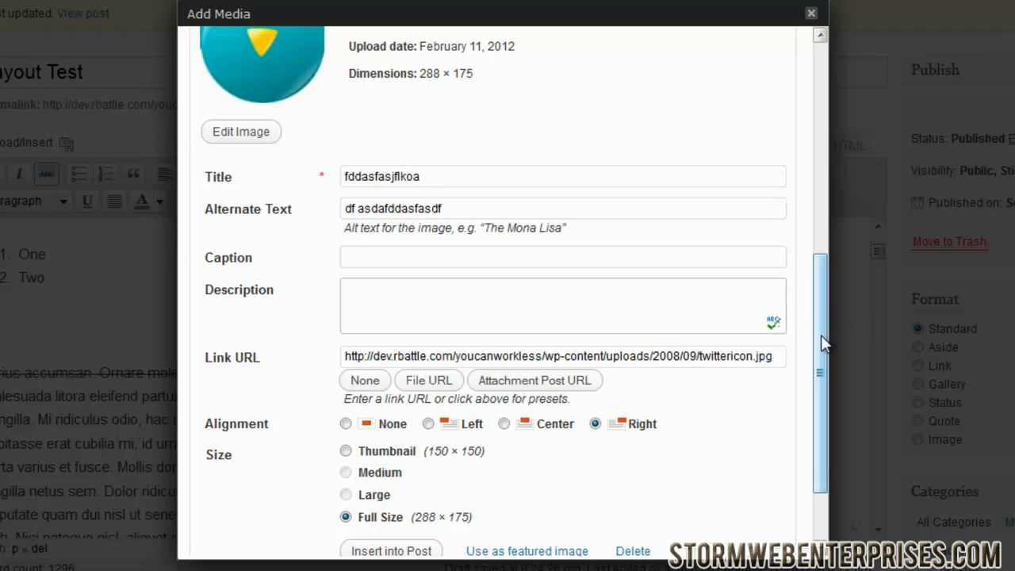
# Step: Clear the uploaded image's link and insert it into the post at full size with right alignment
pyautogui.moveTo(820, 339); pyautogui.dragTo(820, 392)
pyautogui.moveTo(346, 259); pyautogui.dragTo(759, 260)
pyautogui.click(366, 284)
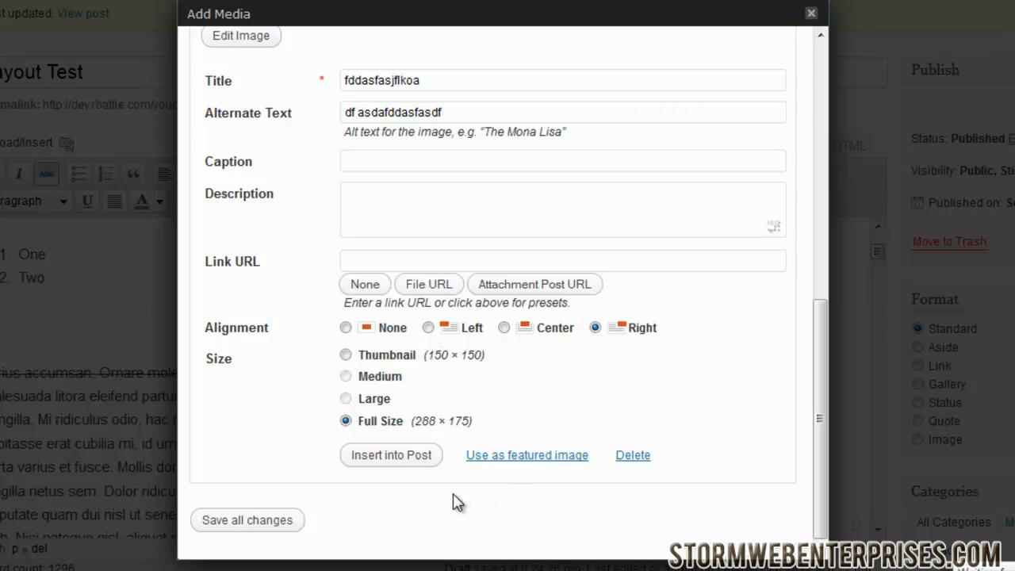
pyautogui.click(402, 462)
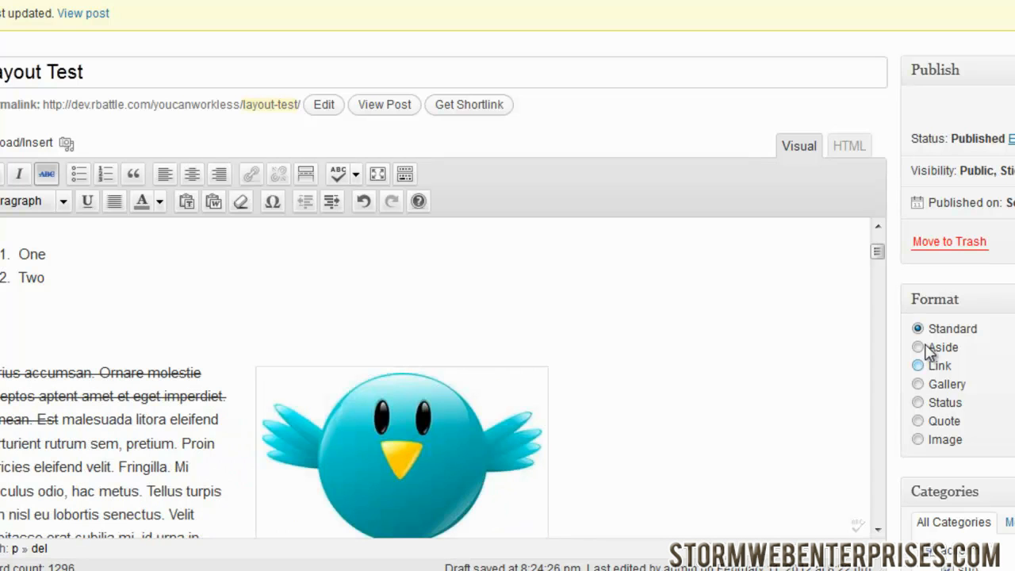
# Step: Select the inserted bird image and scale it down by its corner handles to a little over half its size
pyautogui.moveTo(877, 255); pyautogui.dragTo(878, 265)
pyautogui.click(449, 358)
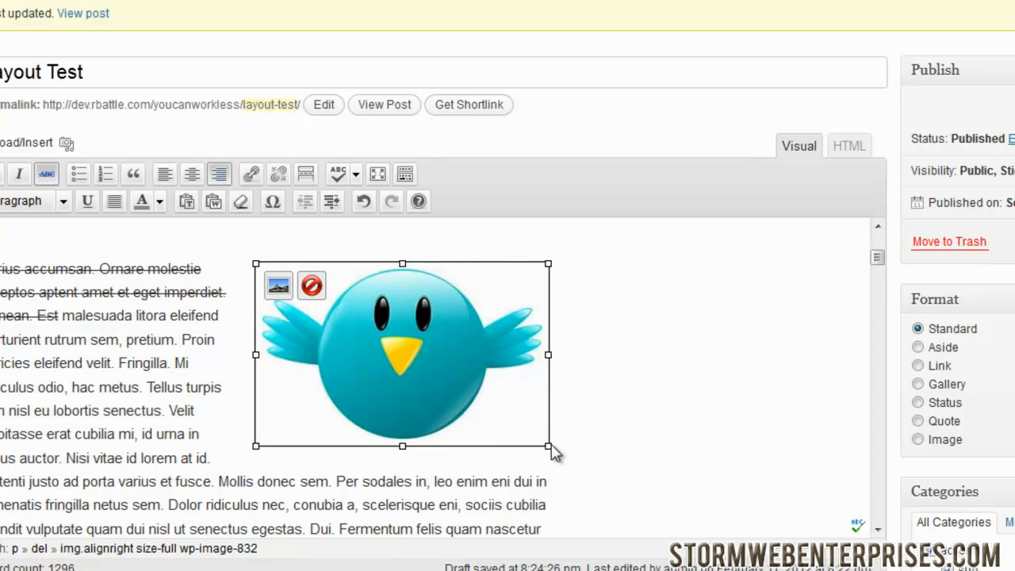
pyautogui.moveTo(547, 444); pyautogui.dragTo(637, 514)
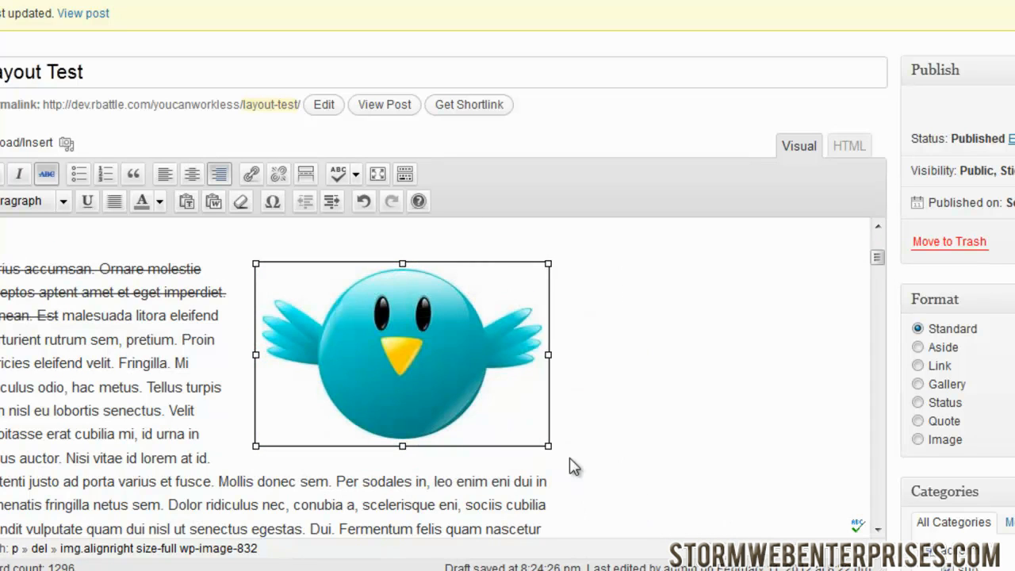
pyautogui.moveTo(548, 444); pyautogui.dragTo(414, 353)
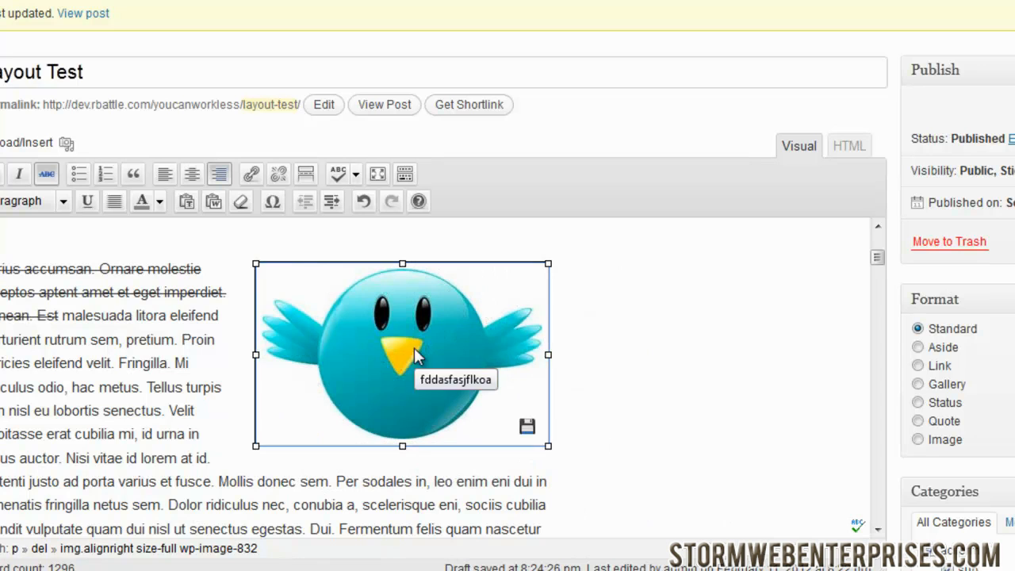
pyautogui.moveTo(255, 263); pyautogui.dragTo(372, 355)
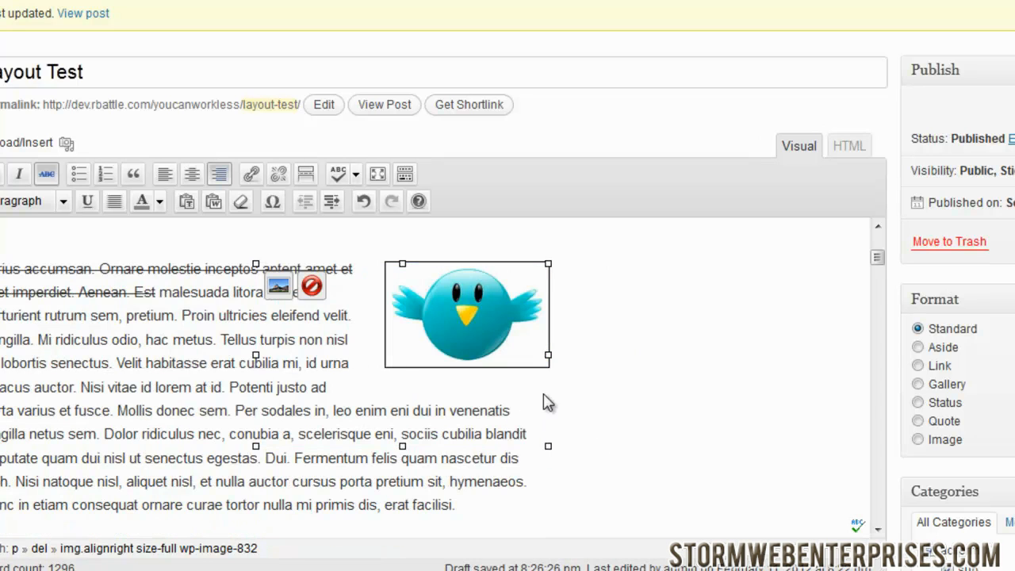
pyautogui.click(428, 393)
pyautogui.click(449, 326)
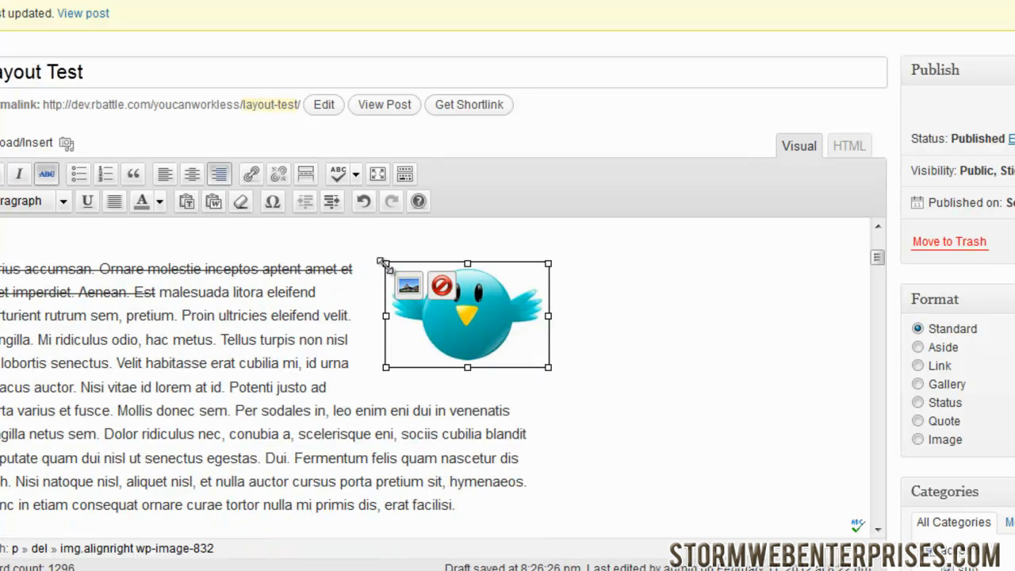
# Step: Enlarge the bird image from its upper-left corner to about 348 × 223 pixels and deselect it
pyautogui.moveTo(381, 262); pyautogui.dragTo(198, 178)
pyautogui.click(253, 377)
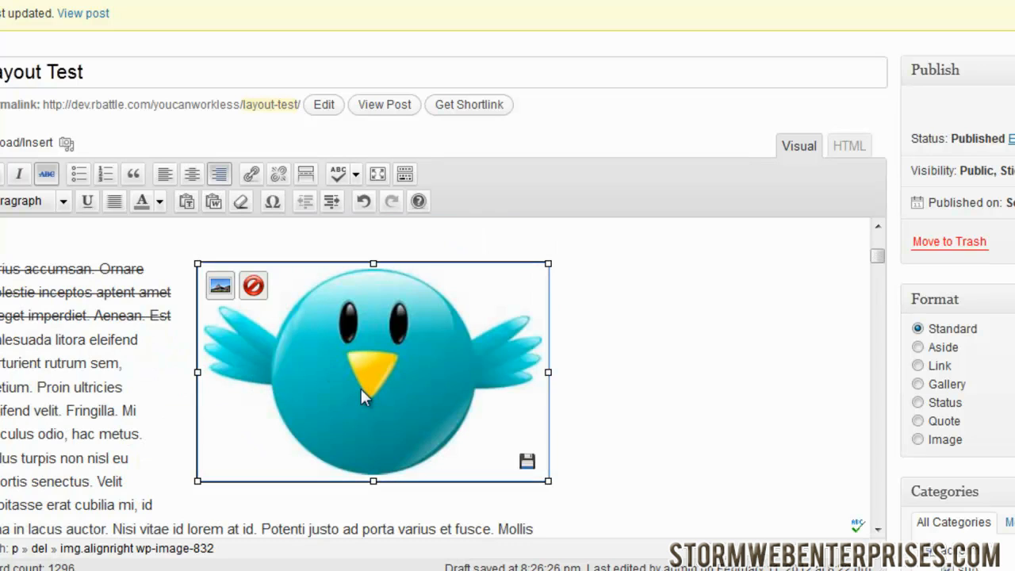
pyautogui.click(170, 437)
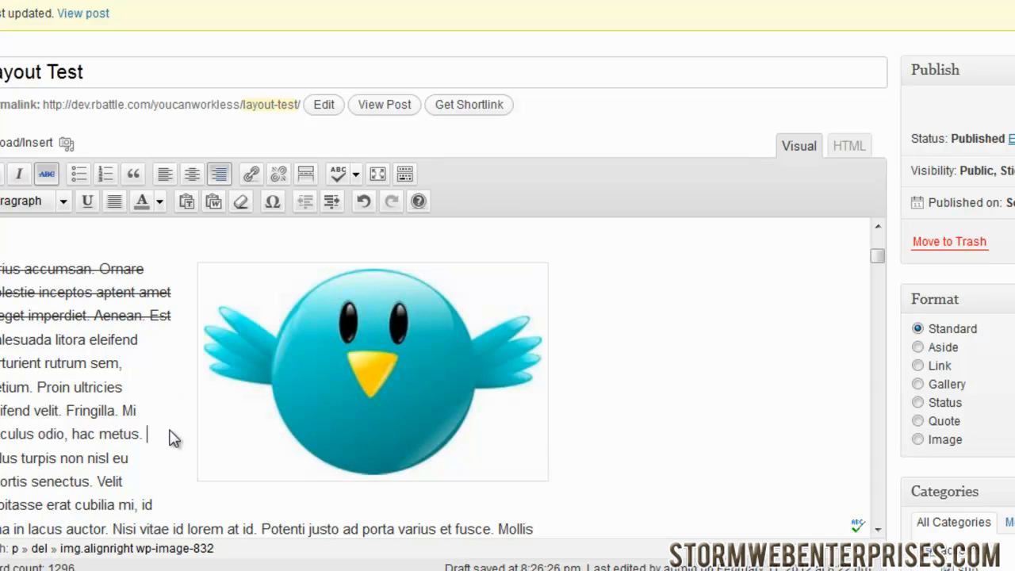
# Step: Review the bird image's edit options and its advanced image and link settings, and close them without changes
pyautogui.click(409, 374)
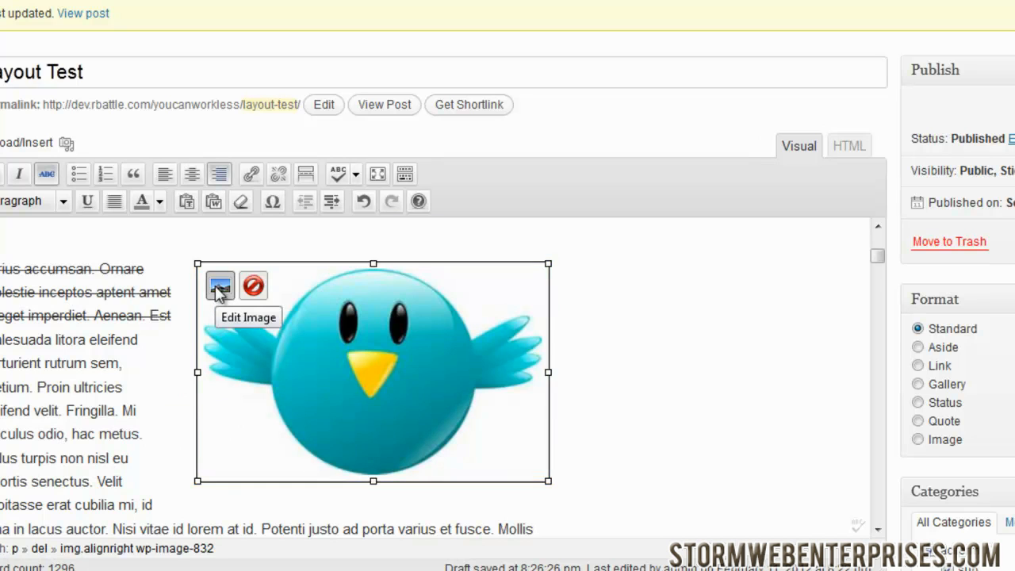
pyautogui.click(220, 288)
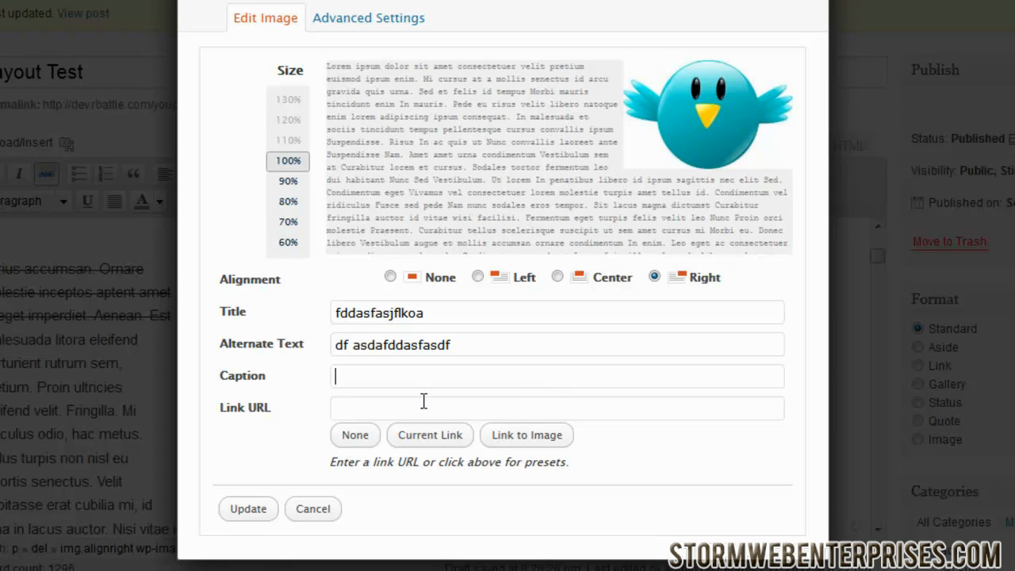
pyautogui.click(352, 17)
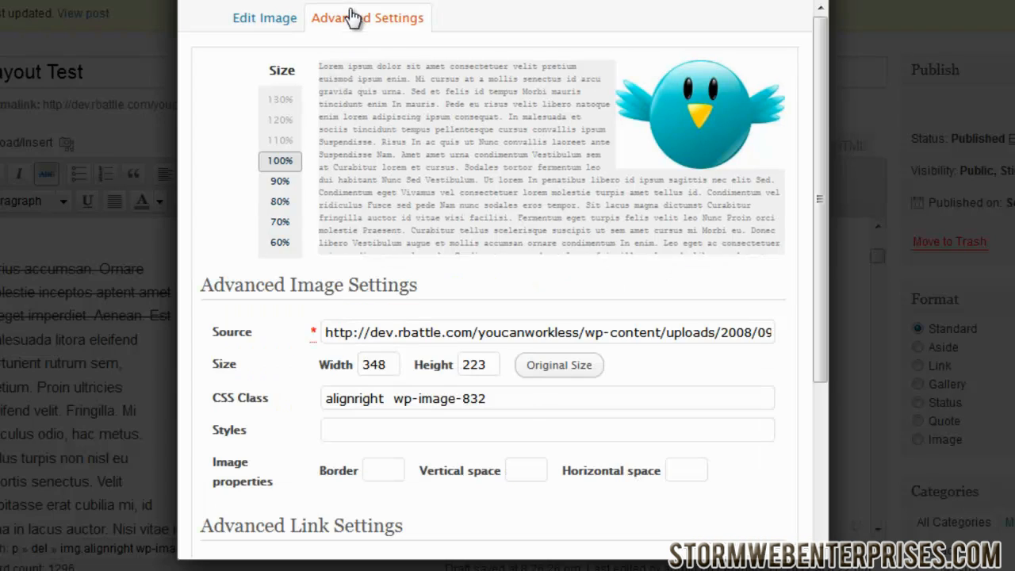
pyautogui.moveTo(822, 219); pyautogui.dragTo(831, 385)
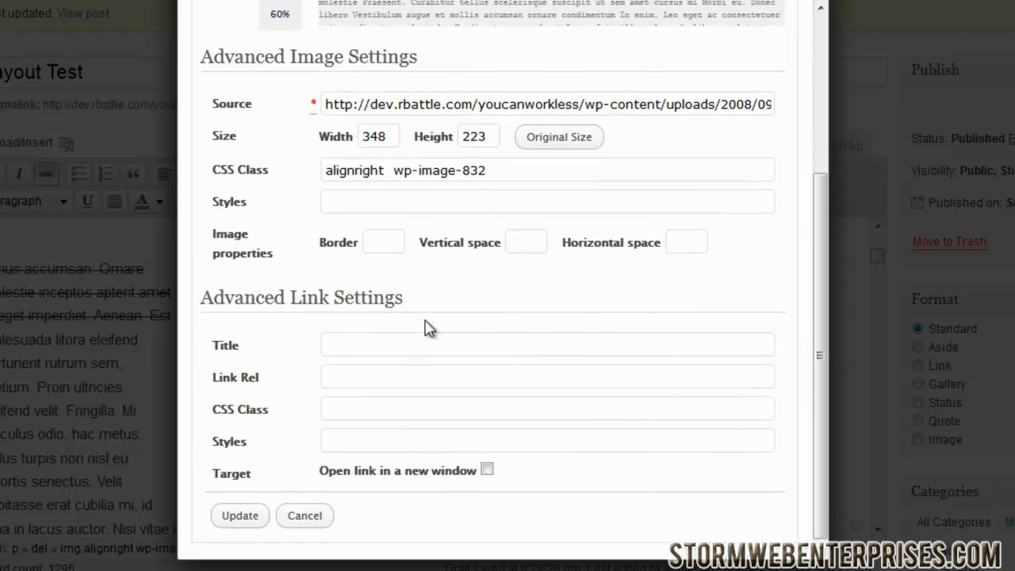
pyautogui.click(813, 4)
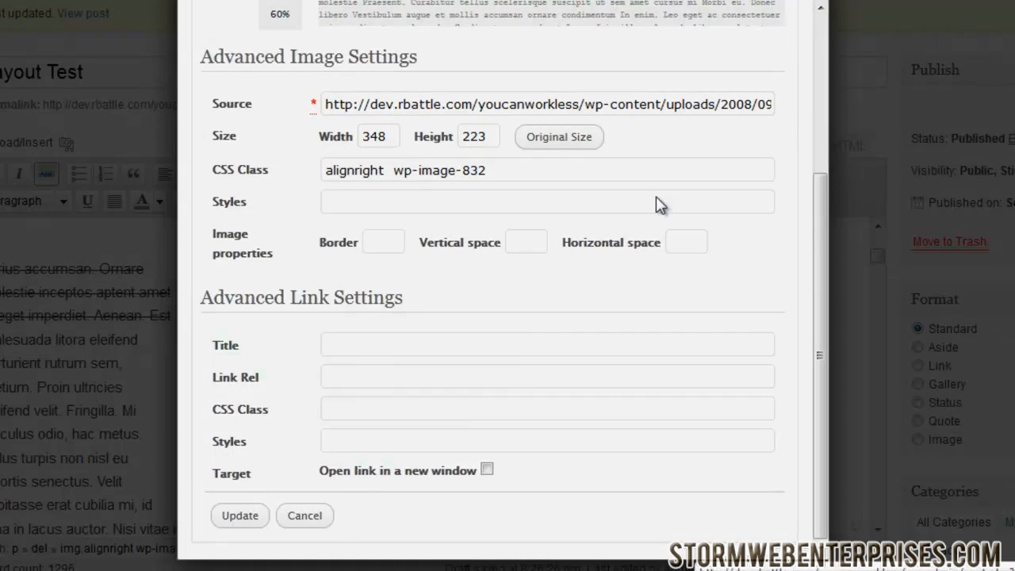
# Step: Reduce the bird image slightly in the post from its upper-left corner
pyautogui.click(260, 323)
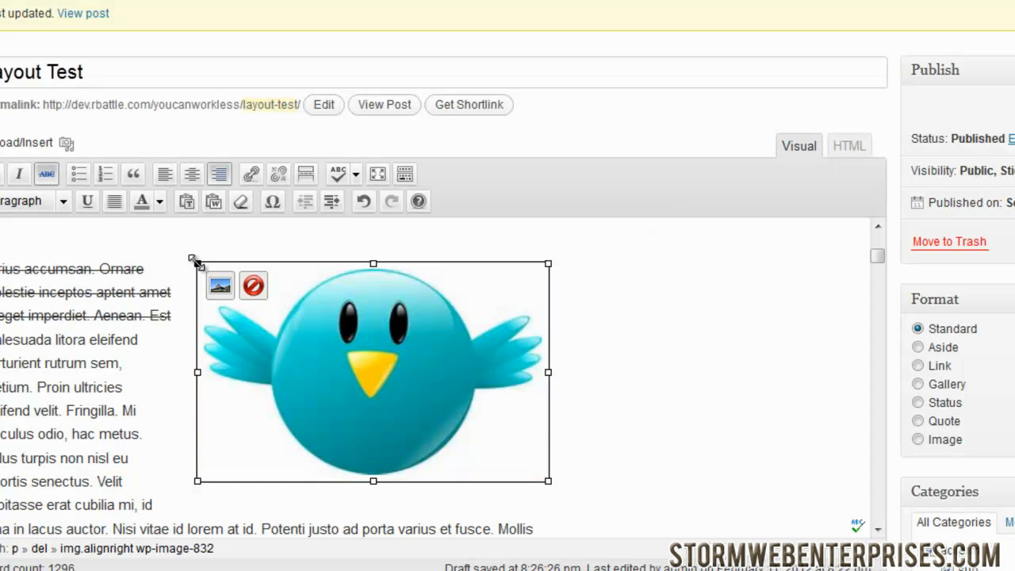
pyautogui.moveTo(197, 263); pyautogui.dragTo(244, 290)
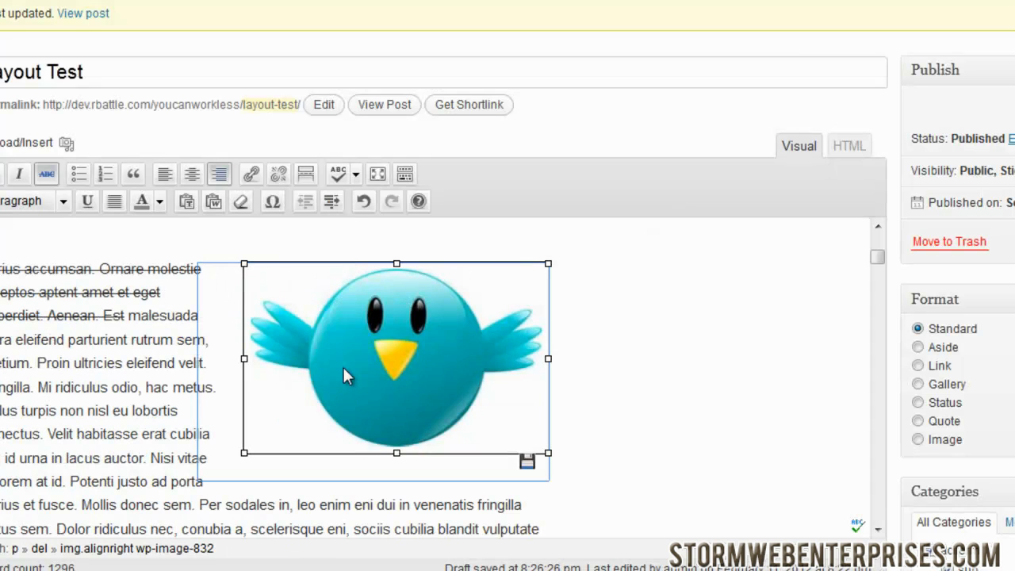
# Step: Browse the existing media library and show the details of the second entry named 5-strategies-cover
pyautogui.click(66, 144)
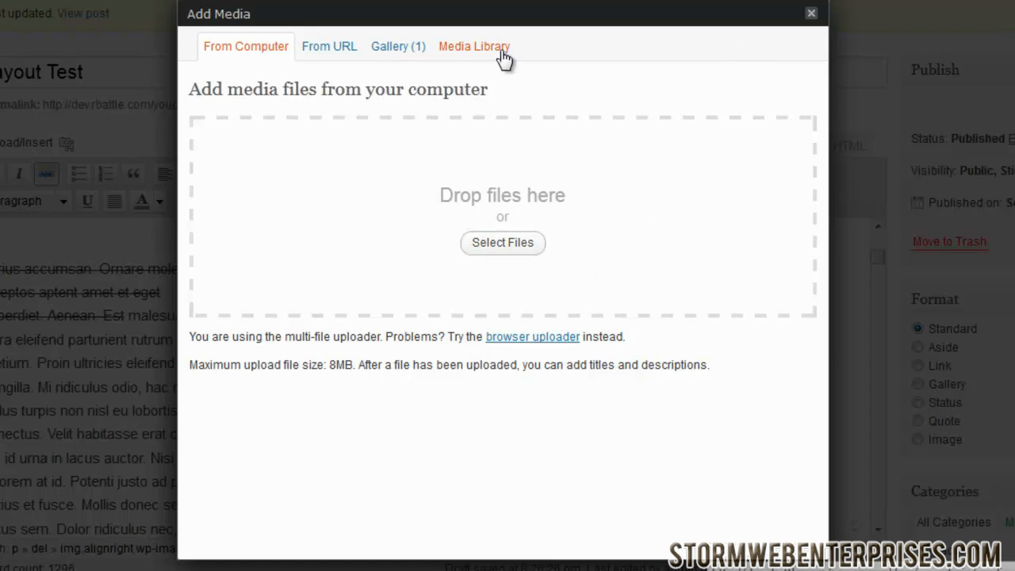
pyautogui.click(474, 46)
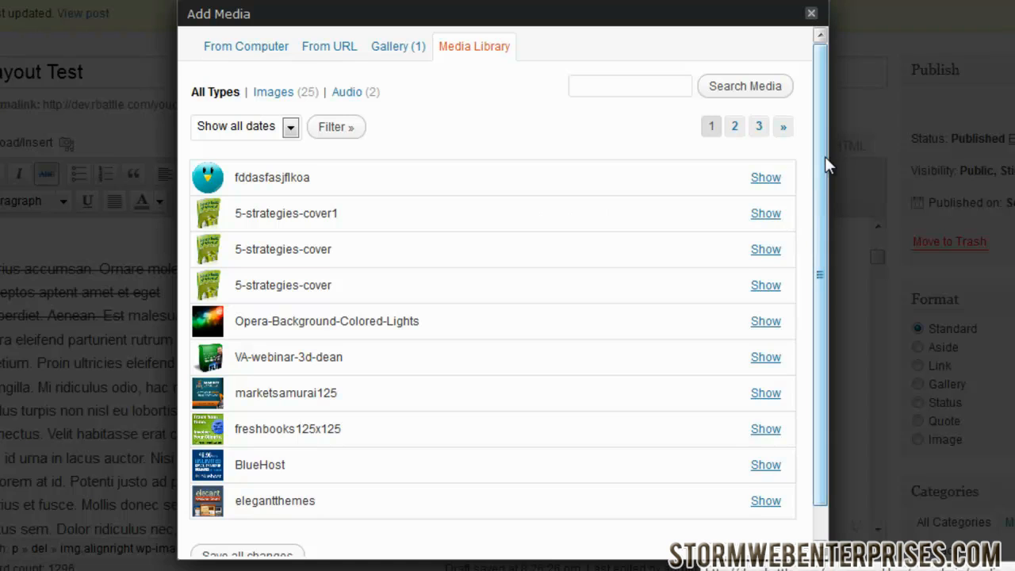
pyautogui.moveTo(823, 135); pyautogui.dragTo(819, 97)
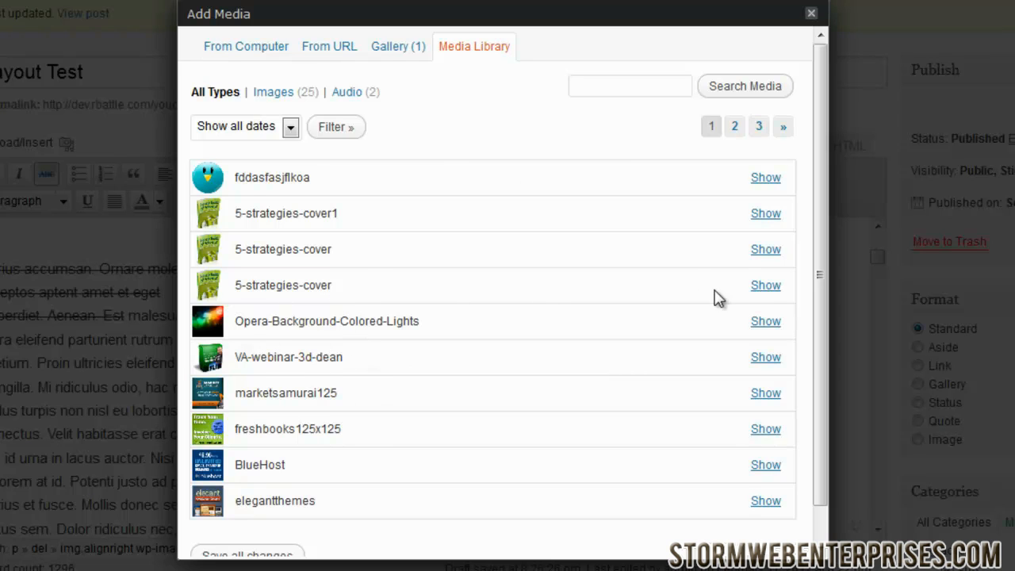
pyautogui.click(765, 287)
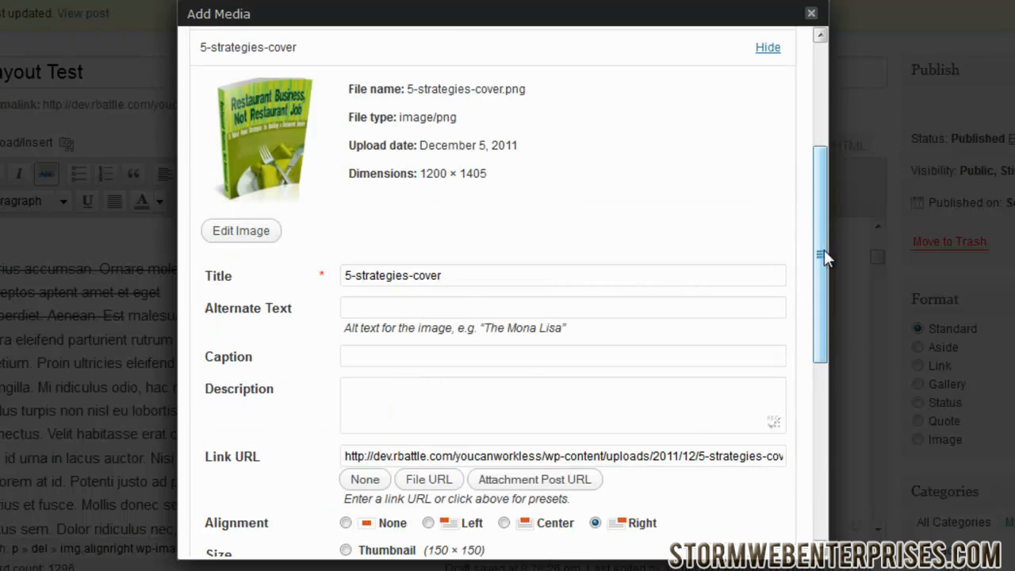
# Step: Remove the cover image's link and copy its title "5-strategies-cover" into the alternate text
pyautogui.moveTo(819, 205); pyautogui.dragTo(816, 252)
pyautogui.scroll(-1, 734, 352)
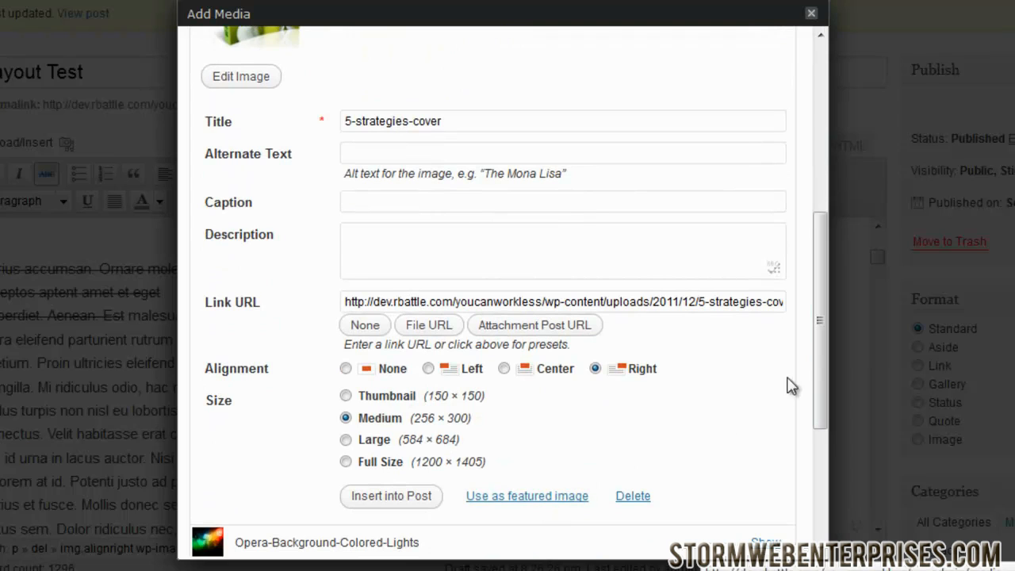
pyautogui.moveTo(821, 364); pyautogui.dragTo(813, 333)
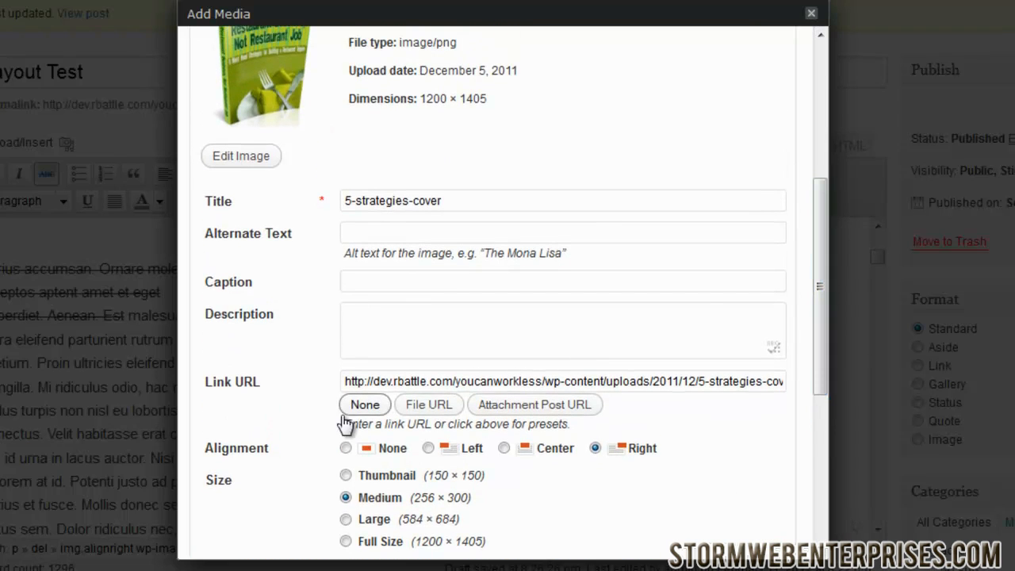
pyautogui.click(365, 405)
pyautogui.moveTo(466, 196); pyautogui.dragTo(311, 202)
pyautogui.hotkey('ctrl', 'c')
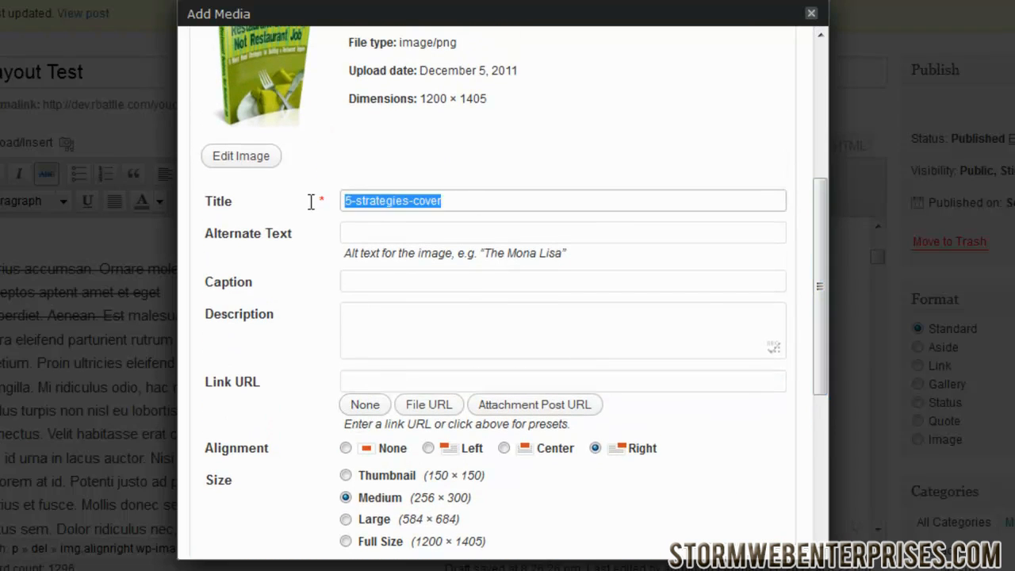
pyautogui.click(437, 231)
pyautogui.hotkey('ctrl', 'v')
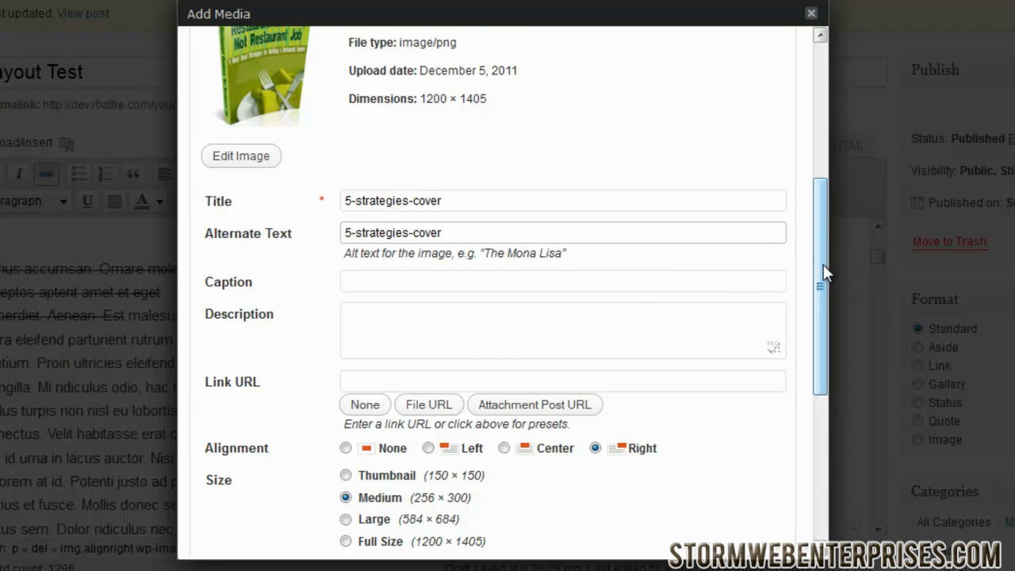
# Step: Choose Full Size (1200 × 1405) for the cover image and insert it into the post
pyautogui.moveTo(822, 269); pyautogui.dragTo(810, 305)
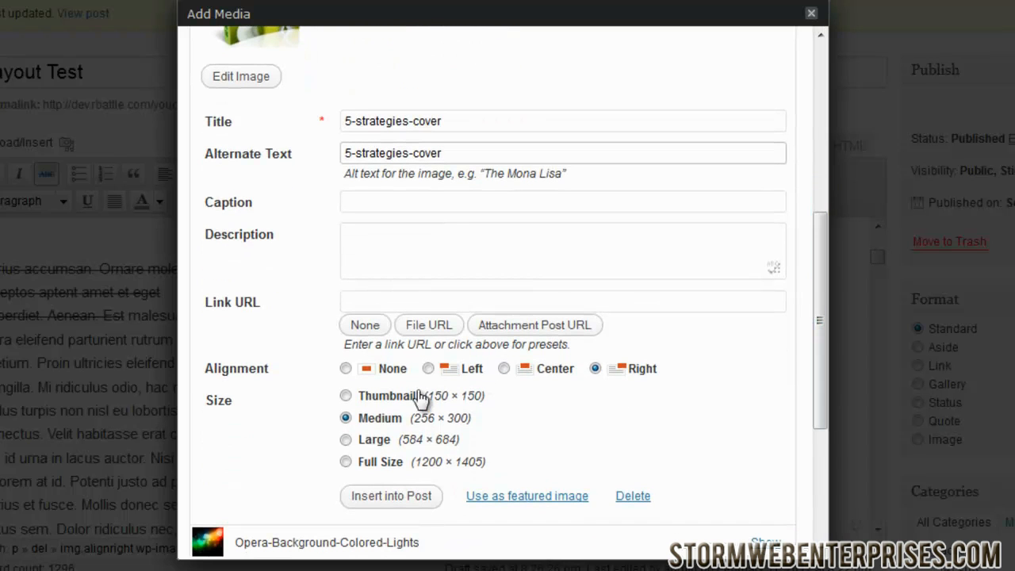
pyautogui.click(346, 462)
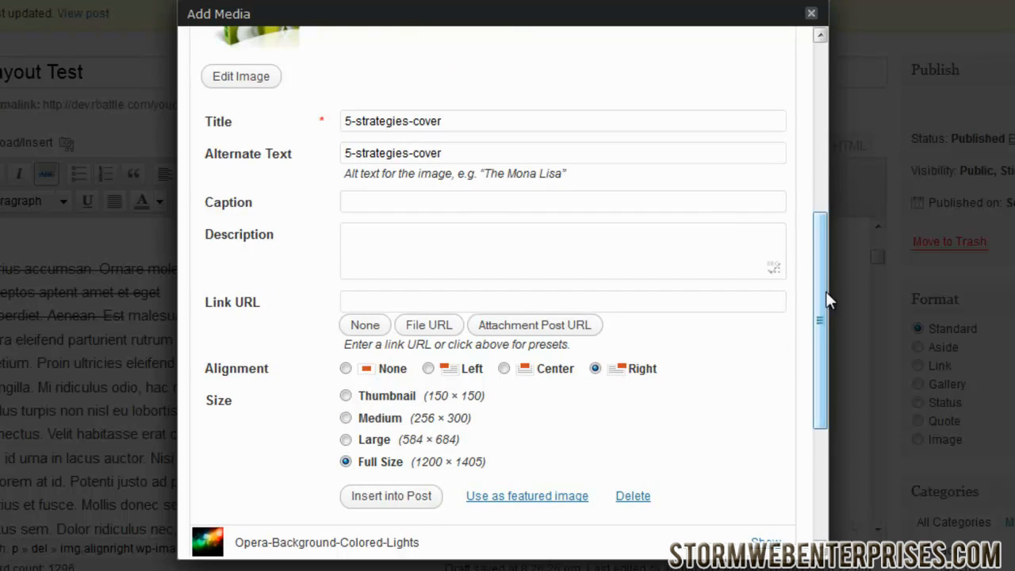
pyautogui.moveTo(825, 291); pyautogui.dragTo(824, 329)
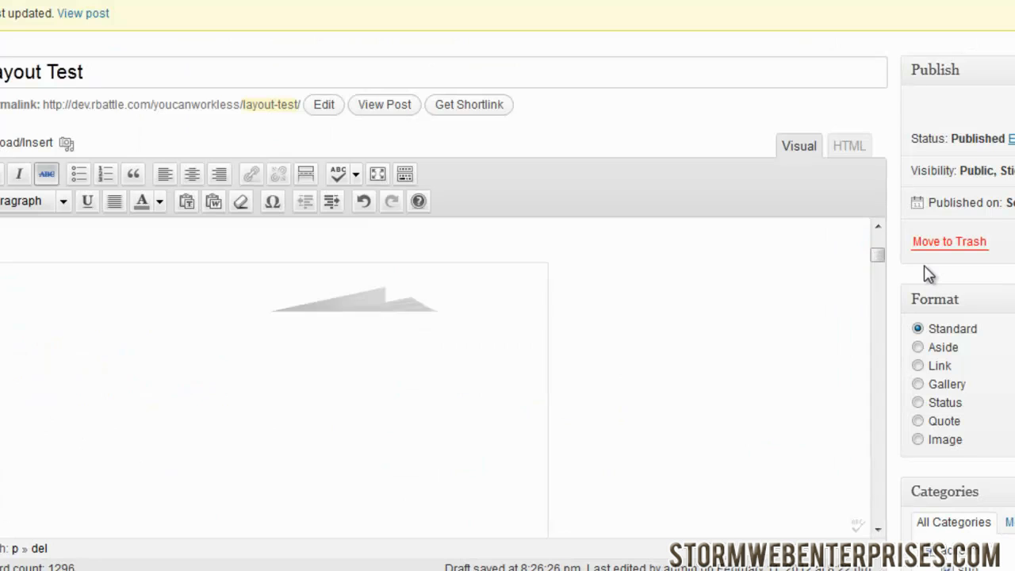
# Step: Select the inserted book cover image and try to shrink it from its lower-right corner
pyautogui.moveTo(877, 254); pyautogui.dragTo(878, 278)
pyautogui.click(485, 412)
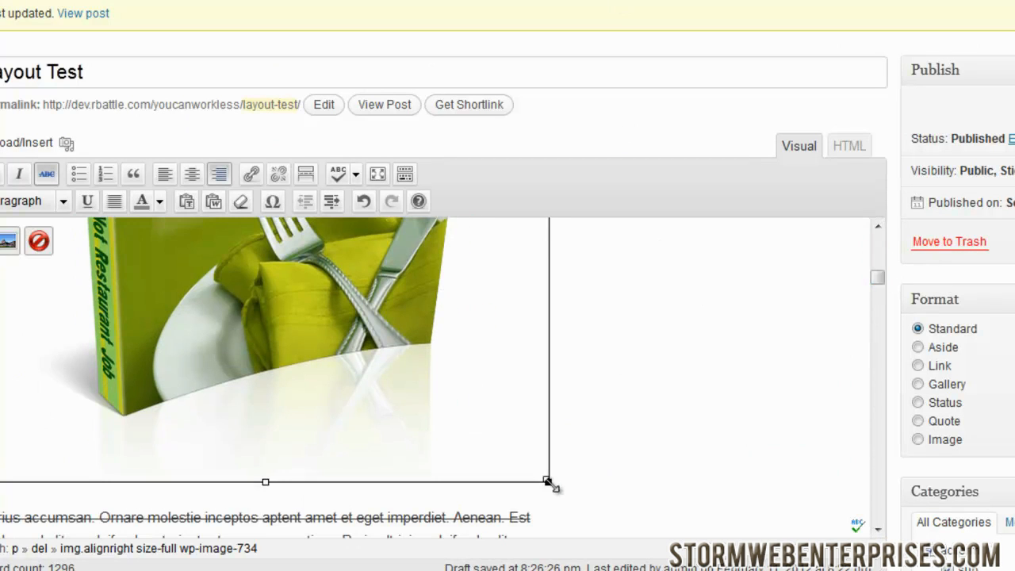
pyautogui.moveTo(549, 481); pyautogui.dragTo(230, 241)
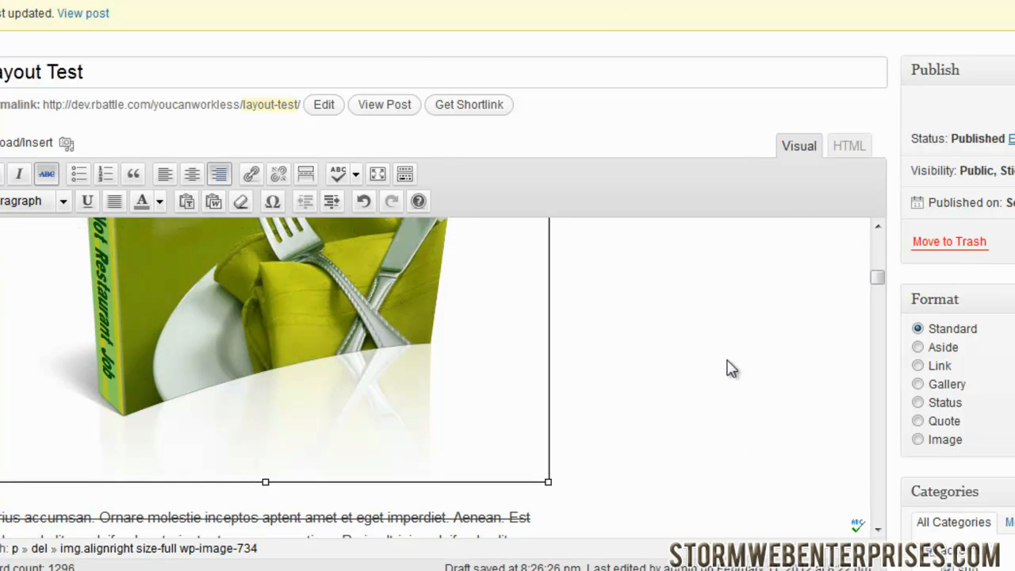
# Step: Try to shrink the oversized book cover image from its upper-right corner
pyautogui.scroll(-3, 729, 367)
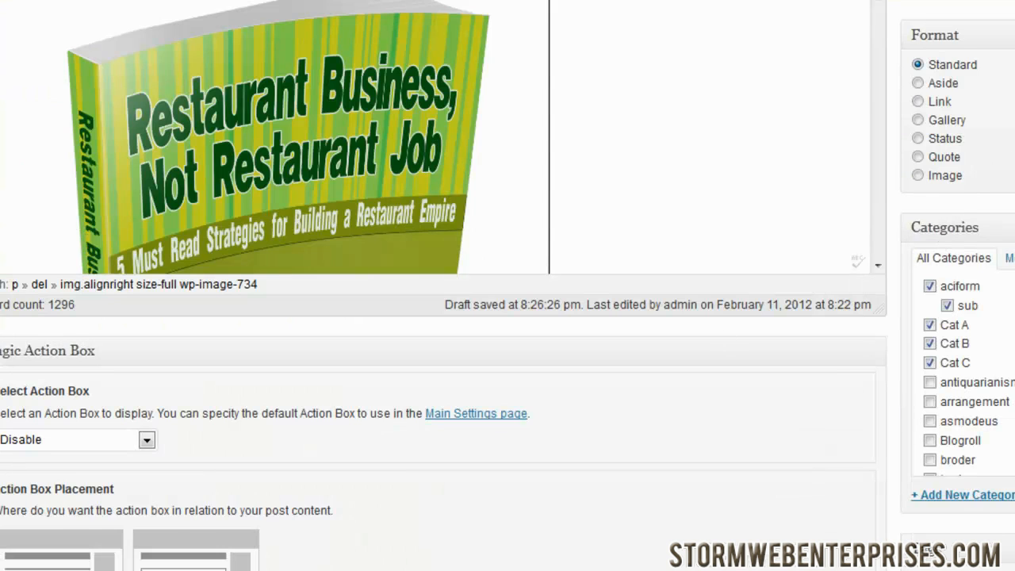
pyautogui.scroll(3, 920, 214)
pyautogui.moveTo(879, 220)
pyautogui.mouseDown()
pyautogui.moveTo(881, 203)
pyautogui.moveTo(881, 212)
pyautogui.mouseUp()
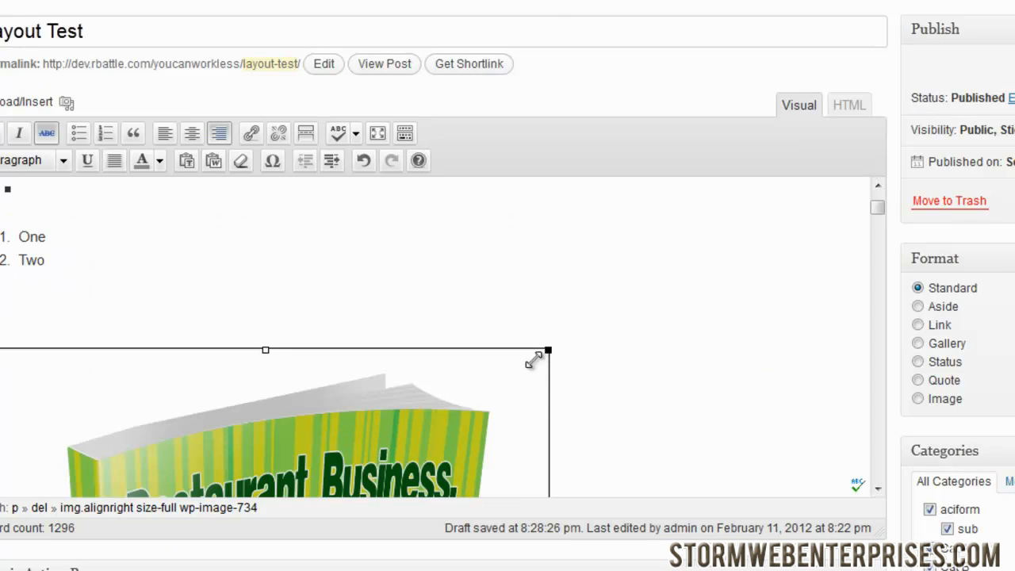
pyautogui.scroll(-5, 220, 491)
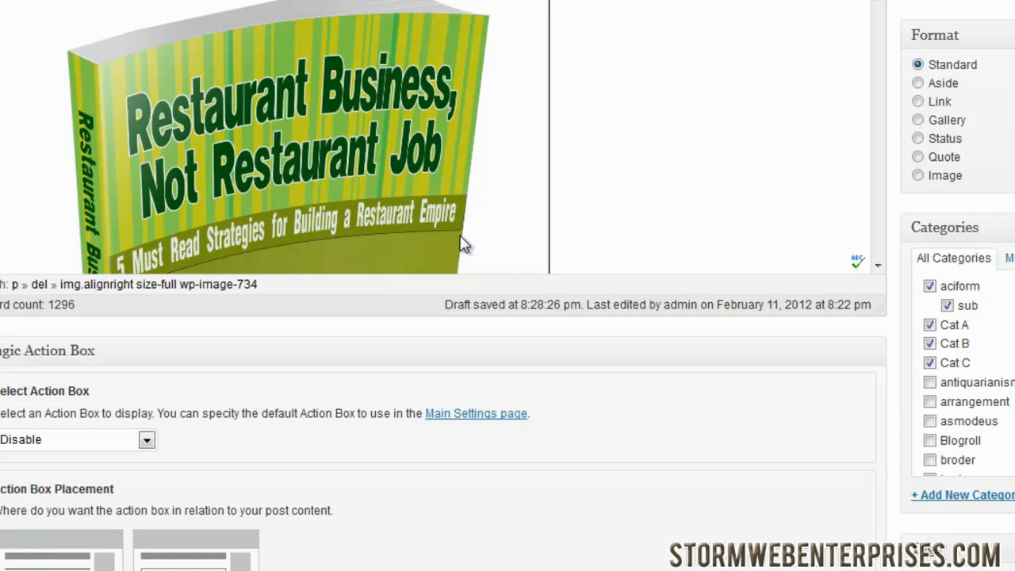
# Step: Try once more to shrink the oversized book cover image from its lower-right corner
pyautogui.scroll(1, 858, 263)
pyautogui.scroll(3, 507, 285)
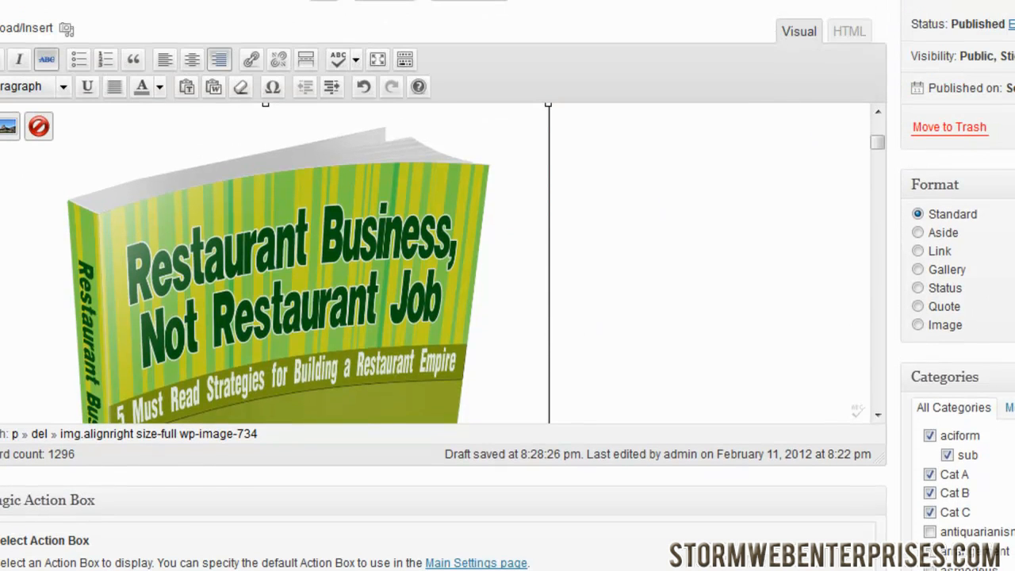
pyautogui.moveTo(876, 144); pyautogui.dragTo(877, 163)
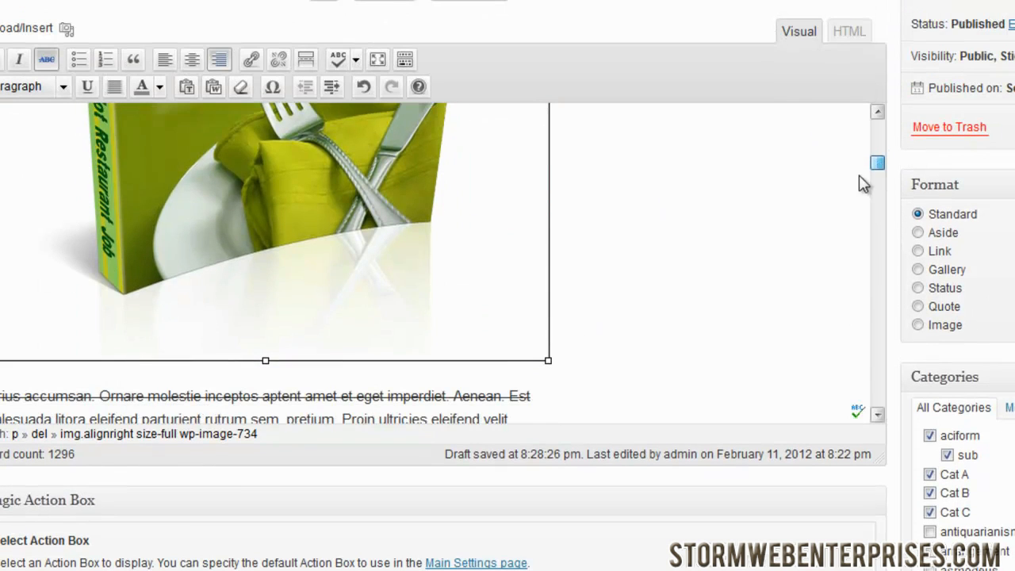
pyautogui.moveTo(547, 359); pyautogui.dragTo(179, 139)
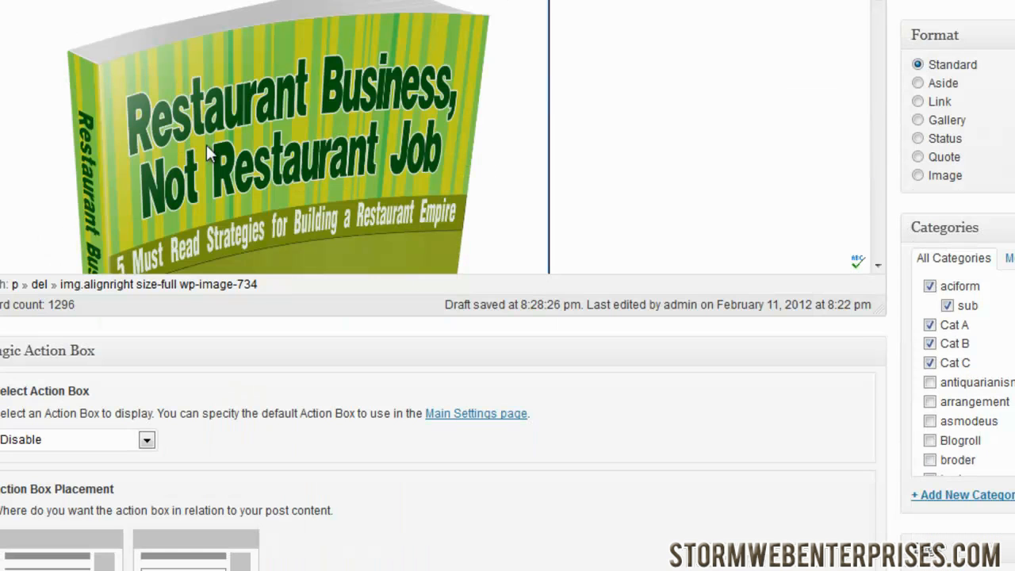
pyautogui.scroll(3, 508, 285)
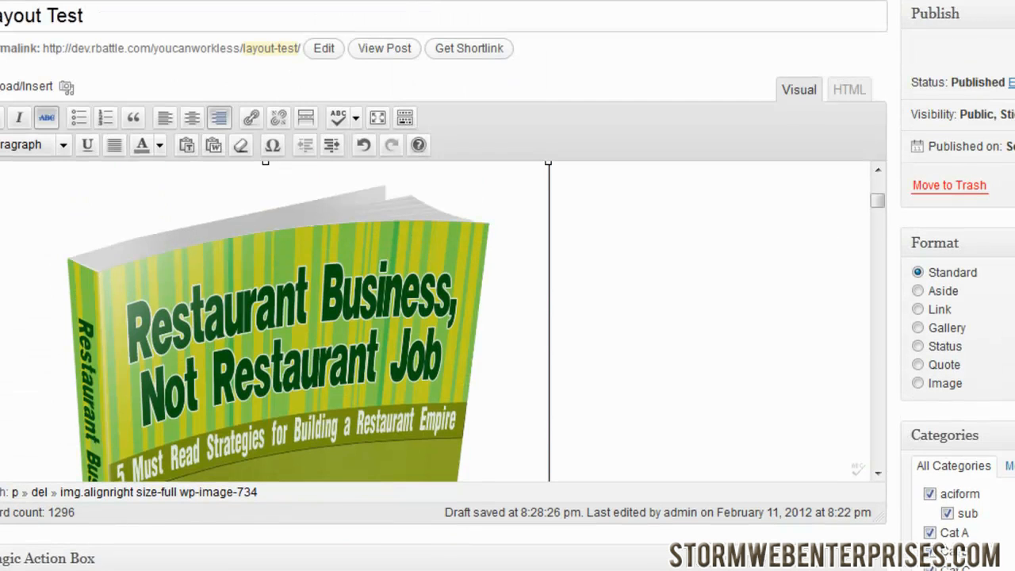
# Step: Set the book cover image's size to width 187 and height 252 in its advanced settings and update it
pyautogui.moveTo(872, 200)
pyautogui.mouseDown()
pyautogui.moveTo(872, 184)
pyautogui.moveTo(871, 193)
pyautogui.mouseUp()
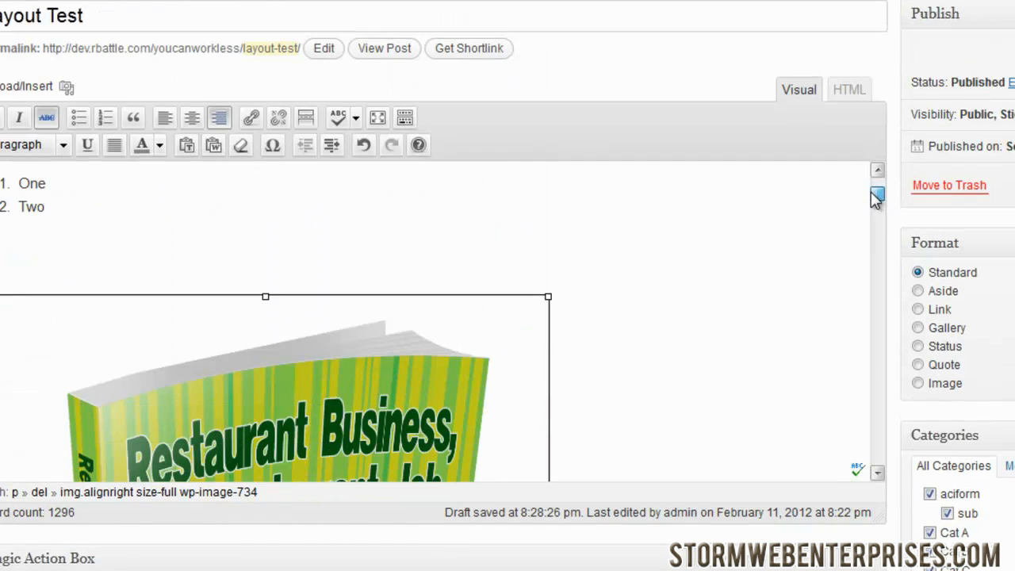
pyautogui.click(269, 340)
pyautogui.click(10, 325)
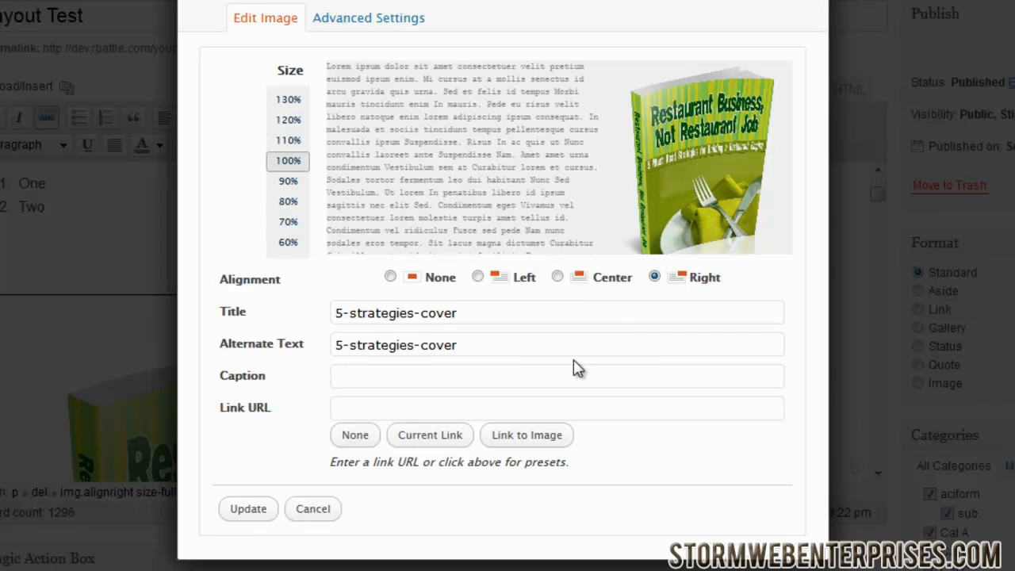
pyautogui.click(343, 22)
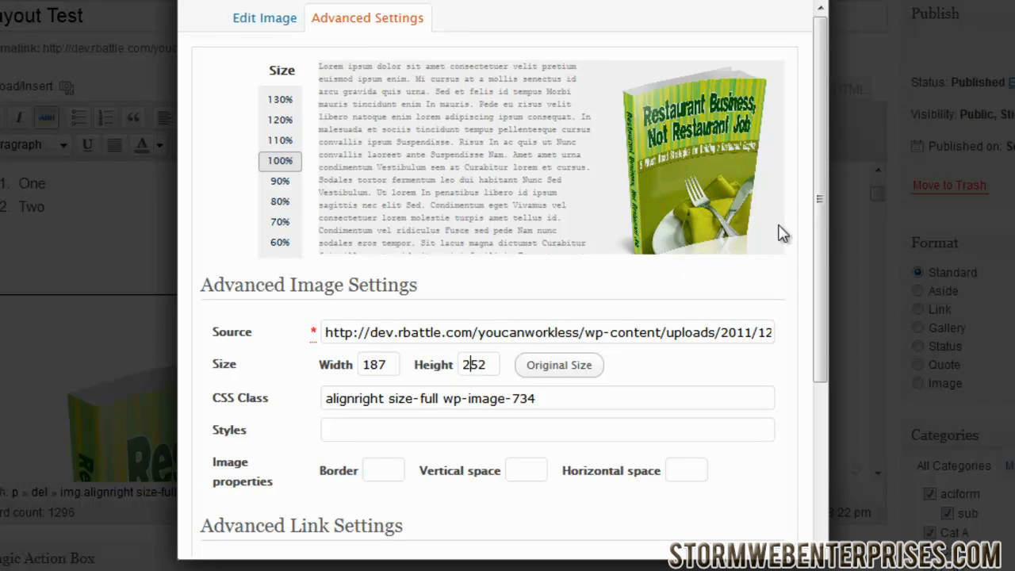
pyautogui.moveTo(821, 227); pyautogui.dragTo(833, 450)
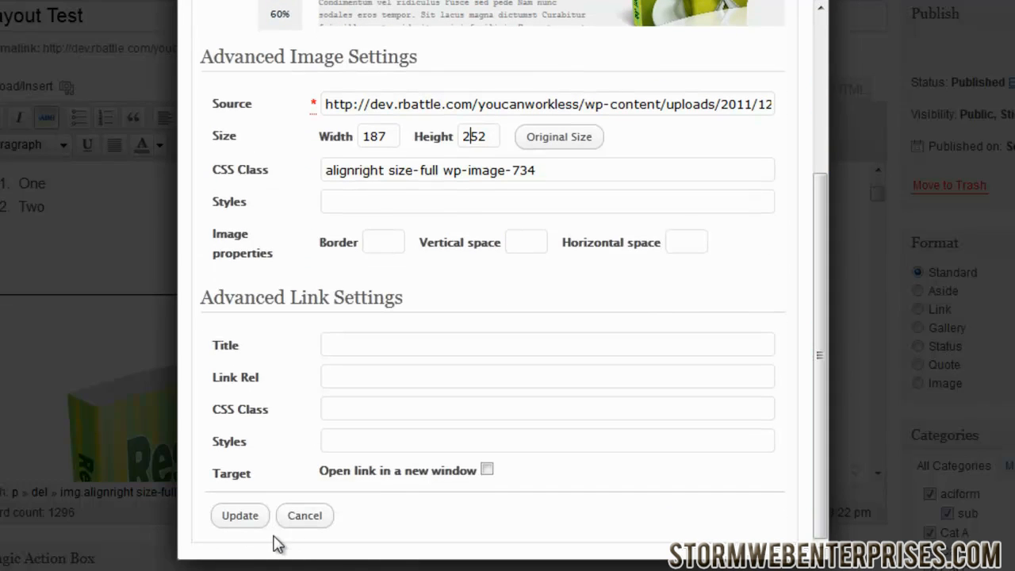
pyautogui.click(252, 523)
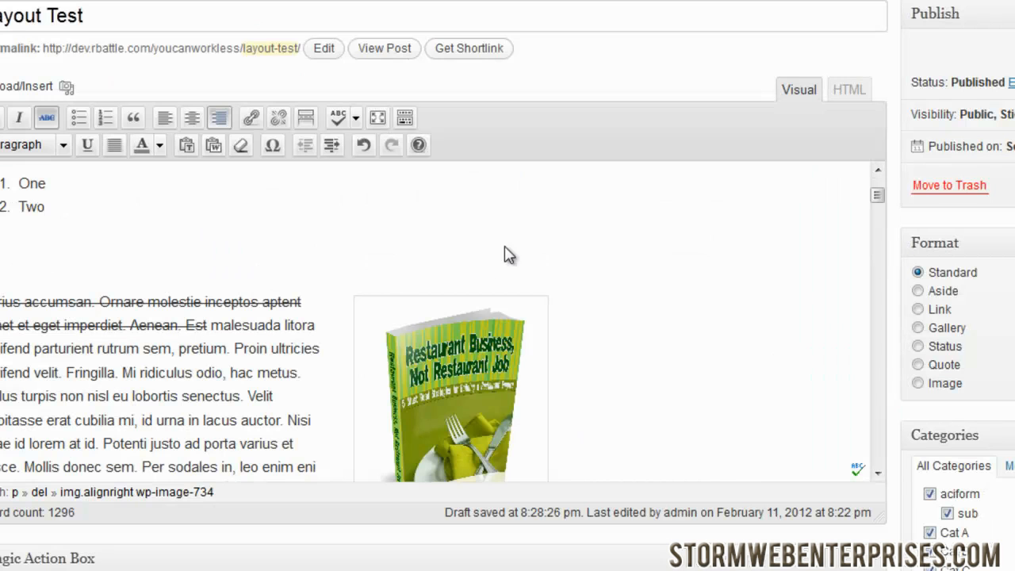
# Step: Move the resized book cover image to the start of the paragraph beginning "Varius accumsan"
pyautogui.click(539, 399)
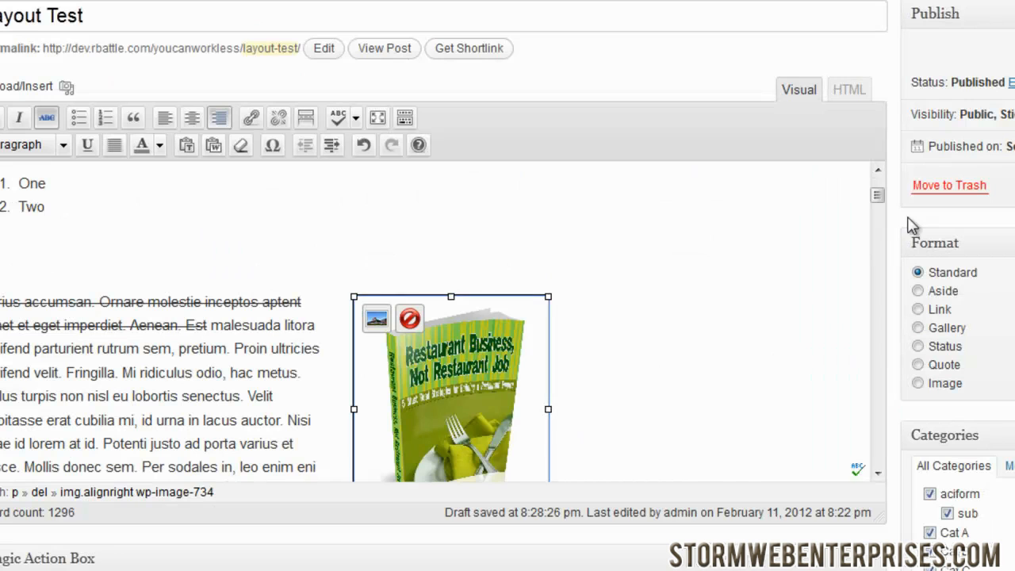
pyautogui.moveTo(878, 197)
pyautogui.mouseDown()
pyautogui.moveTo(878, 214)
pyautogui.moveTo(878, 196)
pyautogui.mouseUp()
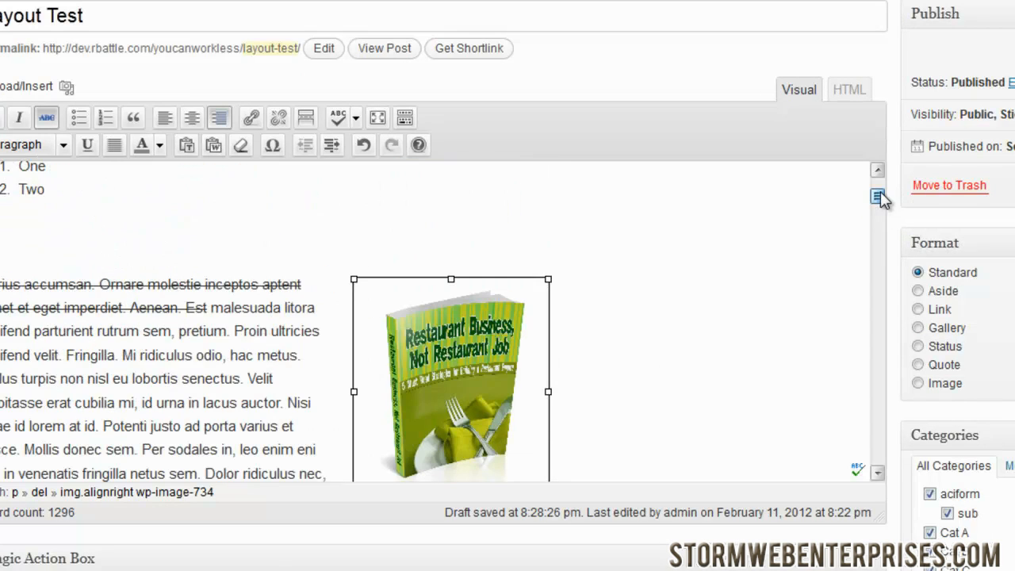
pyautogui.moveTo(476, 339); pyautogui.dragTo(0, 285)
pyautogui.moveTo(1, 309); pyautogui.dragTo(5, 318)
pyautogui.click(424, 365)
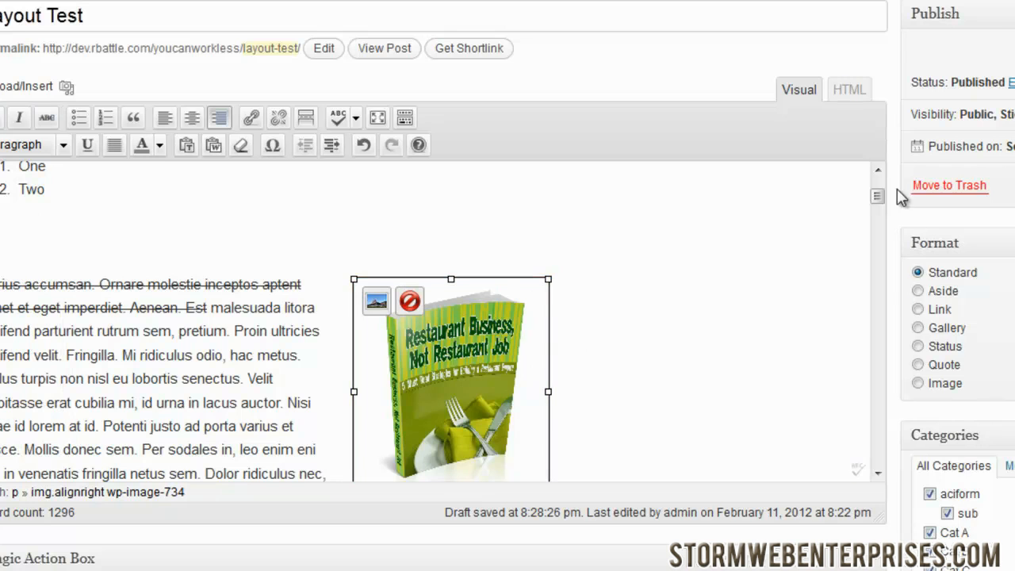
# Step: Change the book cover image's alignment to Left and update it in the post
pyautogui.moveTo(876, 199)
pyautogui.mouseDown()
pyautogui.moveTo(878, 224)
pyautogui.moveTo(876, 198)
pyautogui.mouseUp()
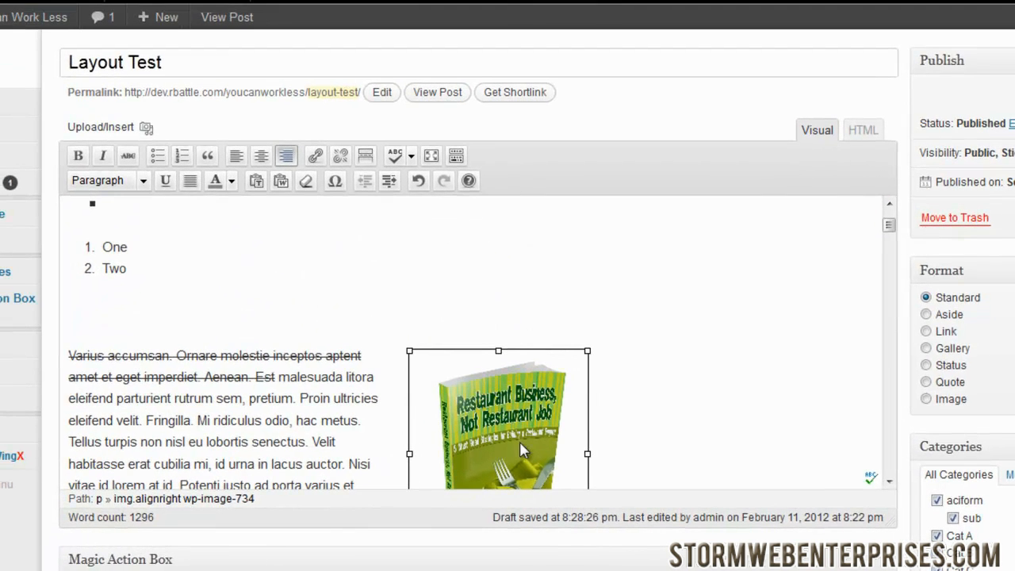
pyautogui.click(520, 443)
pyautogui.click(434, 375)
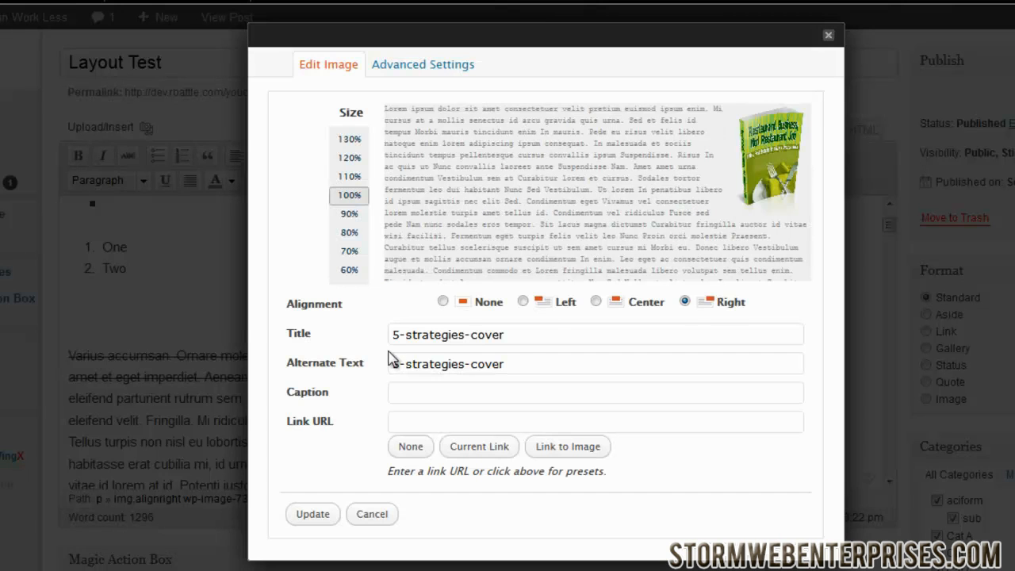
pyautogui.click(523, 302)
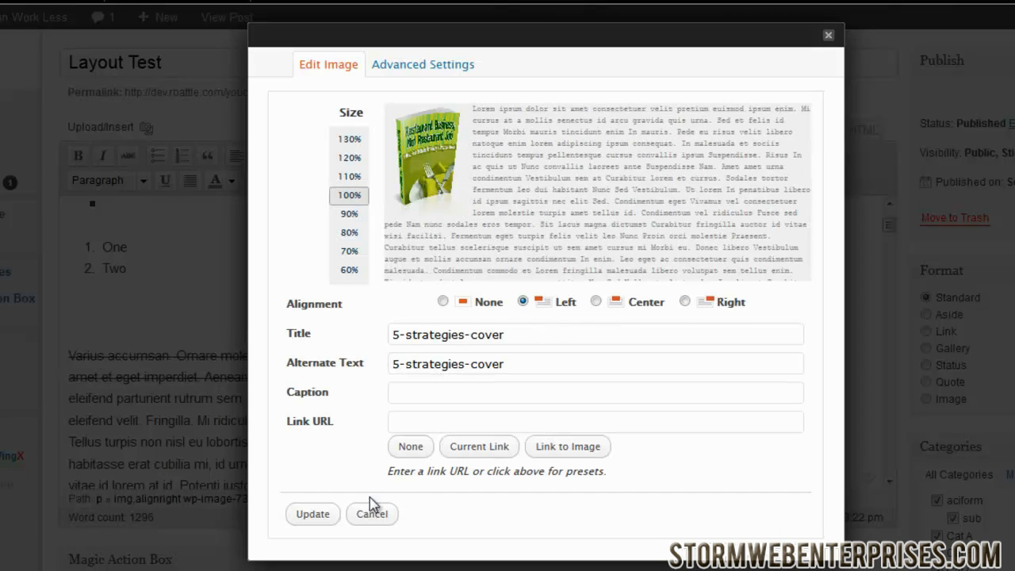
pyautogui.click(329, 517)
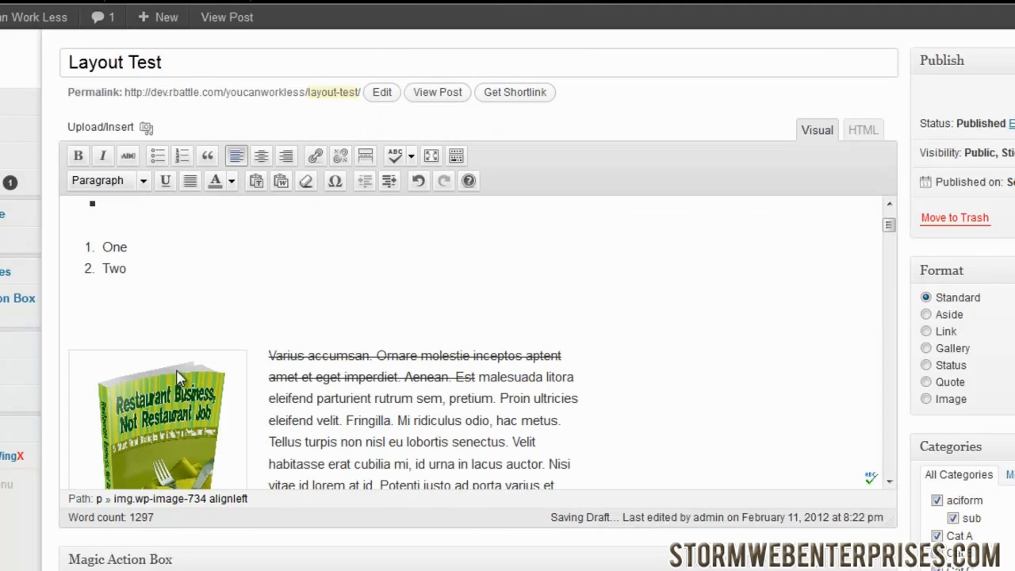
pyautogui.click(177, 372)
pyautogui.moveTo(892, 223)
pyautogui.mouseDown()
pyautogui.moveTo(893, 215)
pyautogui.moveTo(888, 274)
pyautogui.moveTo(891, 215)
pyautogui.moveTo(895, 233)
pyautogui.mouseUp()
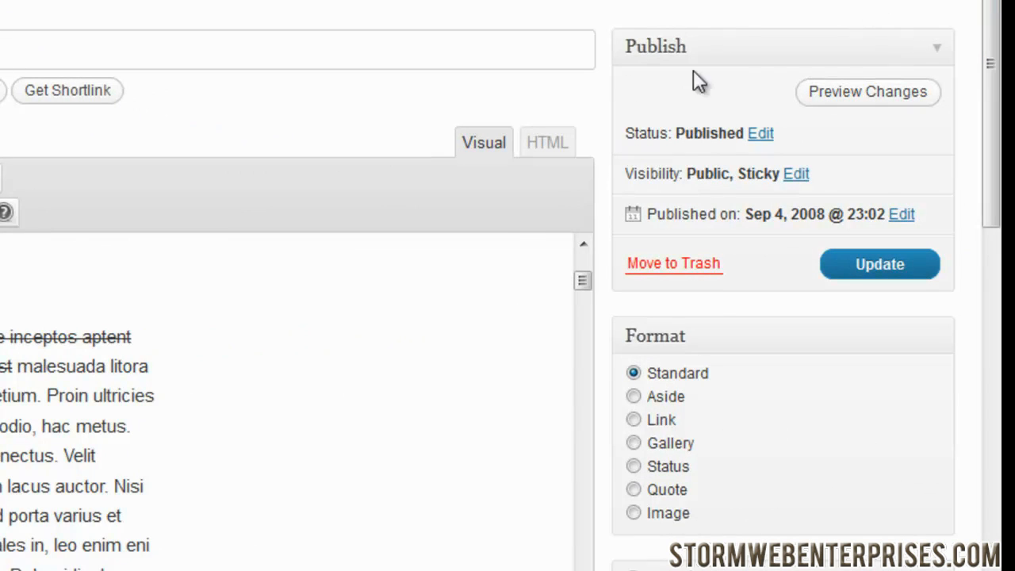
# Step: Collapse the Publish box and expand it again
pyautogui.click(936, 49)
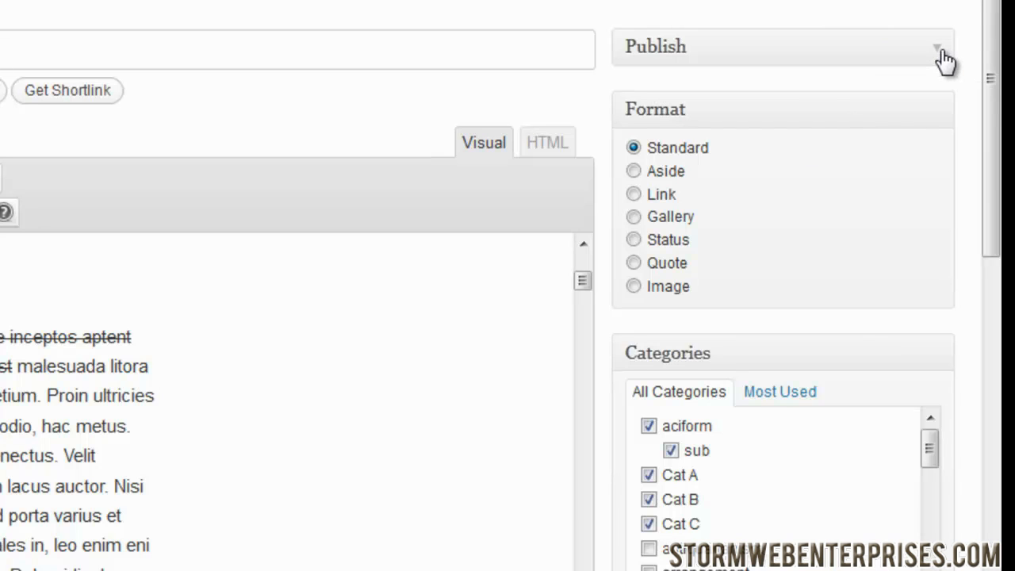
pyautogui.click(938, 49)
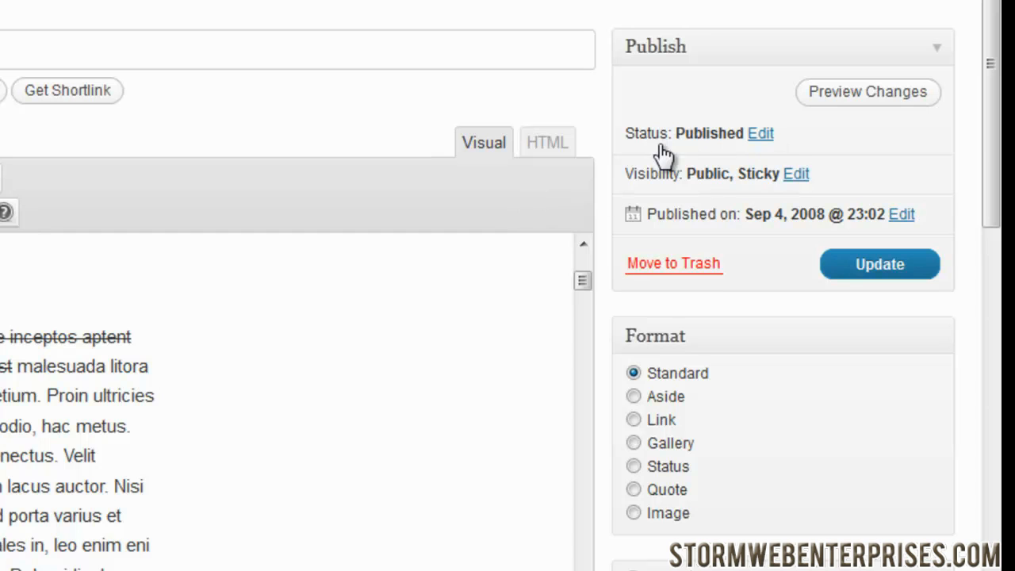
# Step: Set the post status to Draft and confirm its visibility as Public and stuck to the front page
pyautogui.click(768, 135)
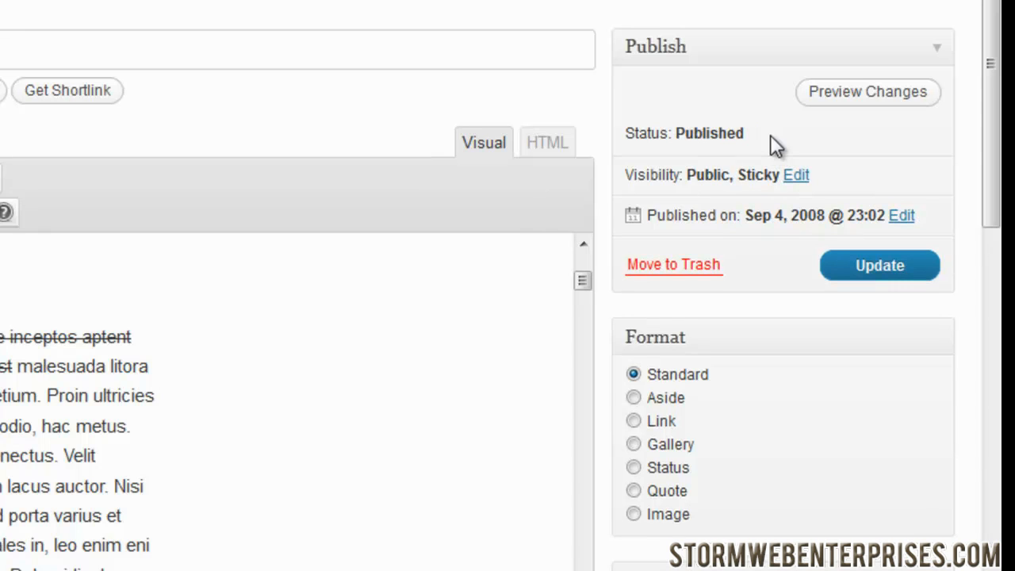
pyautogui.click(753, 167)
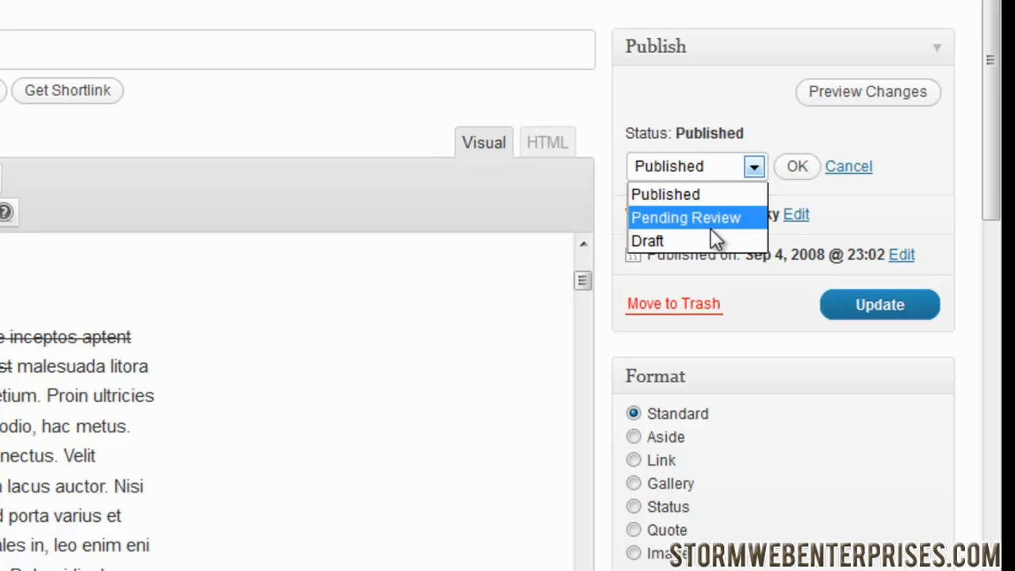
pyautogui.click(701, 76)
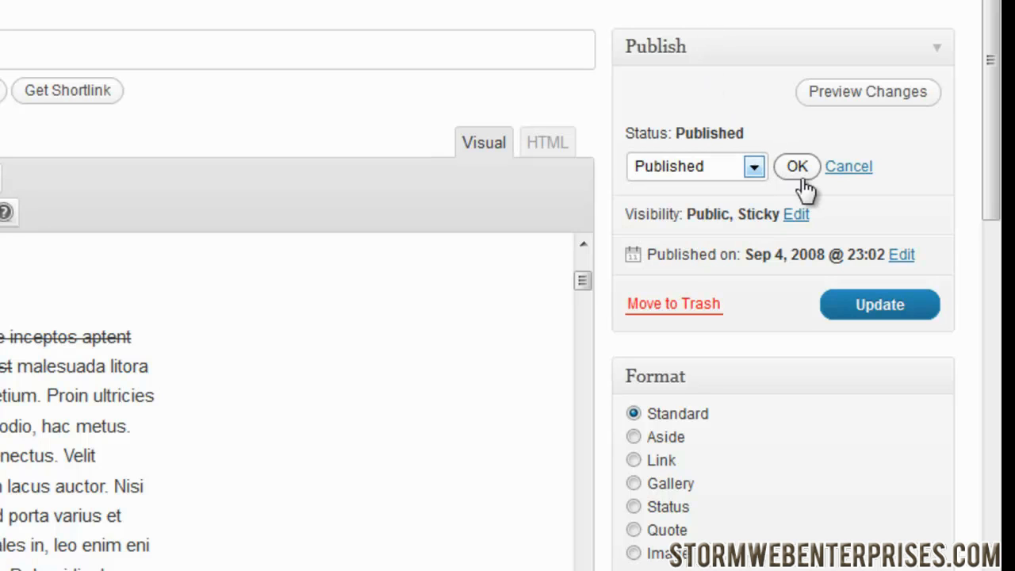
pyautogui.click(754, 168)
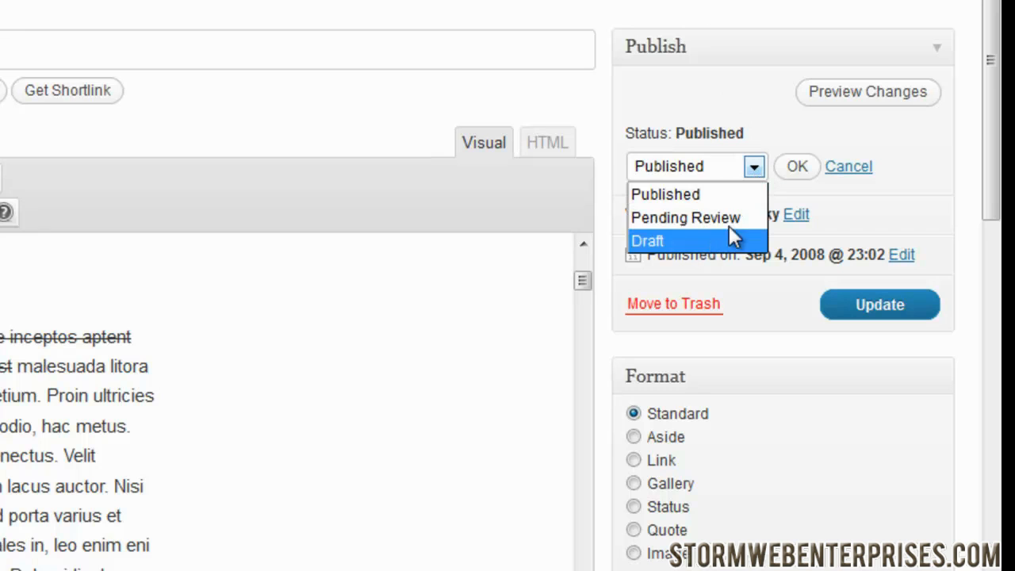
pyautogui.click(728, 238)
pyautogui.click(793, 168)
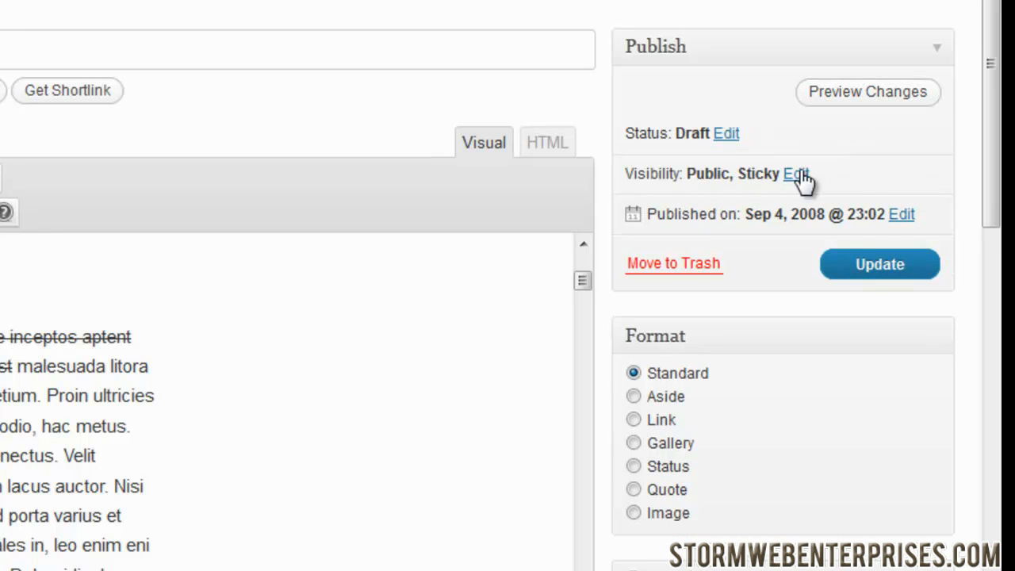
pyautogui.click(795, 174)
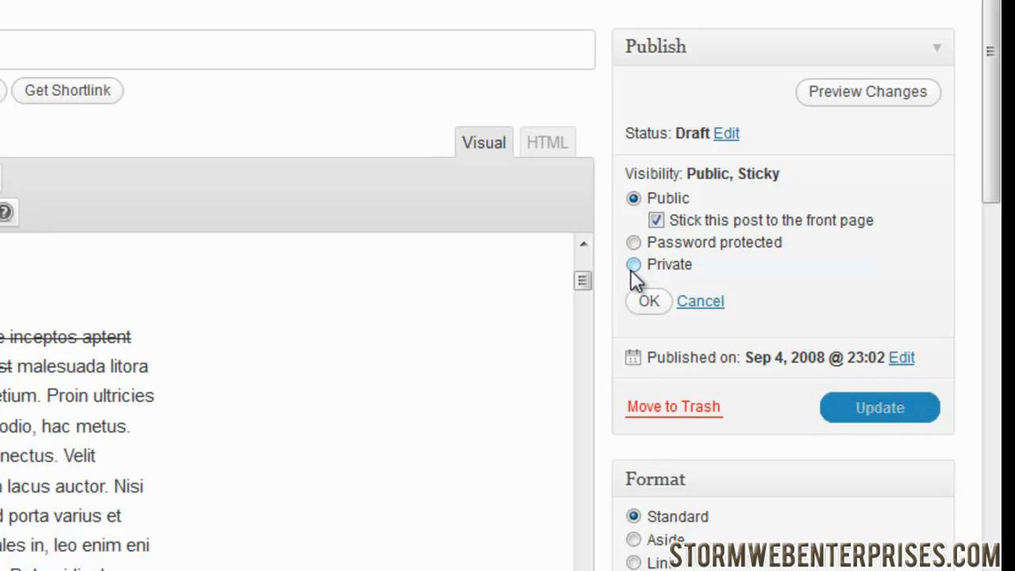
pyautogui.click(647, 302)
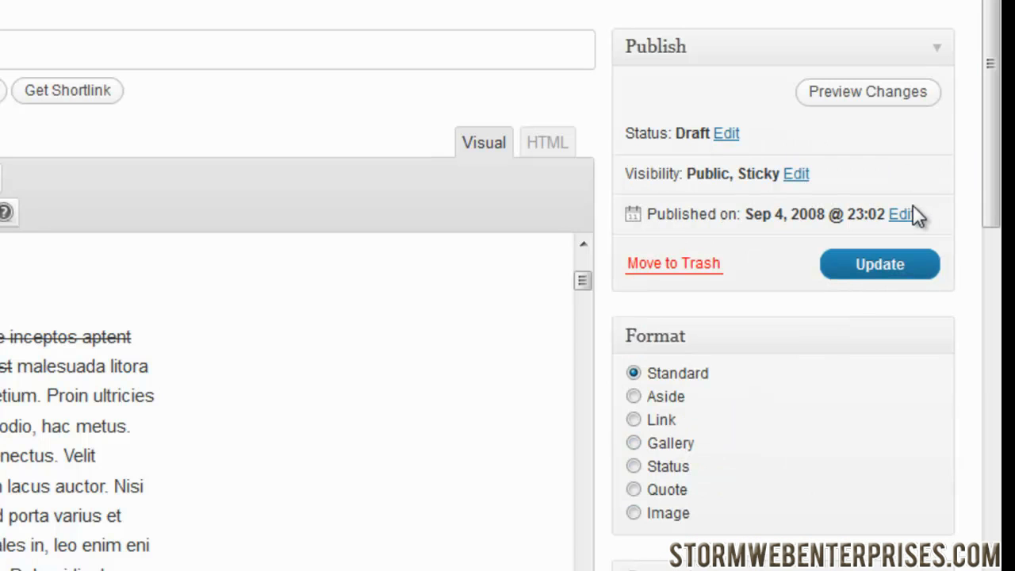
# Step: Change the publish date's year to 2013, keeping September 4 at 23:02, and apply the date
pyautogui.click(902, 215)
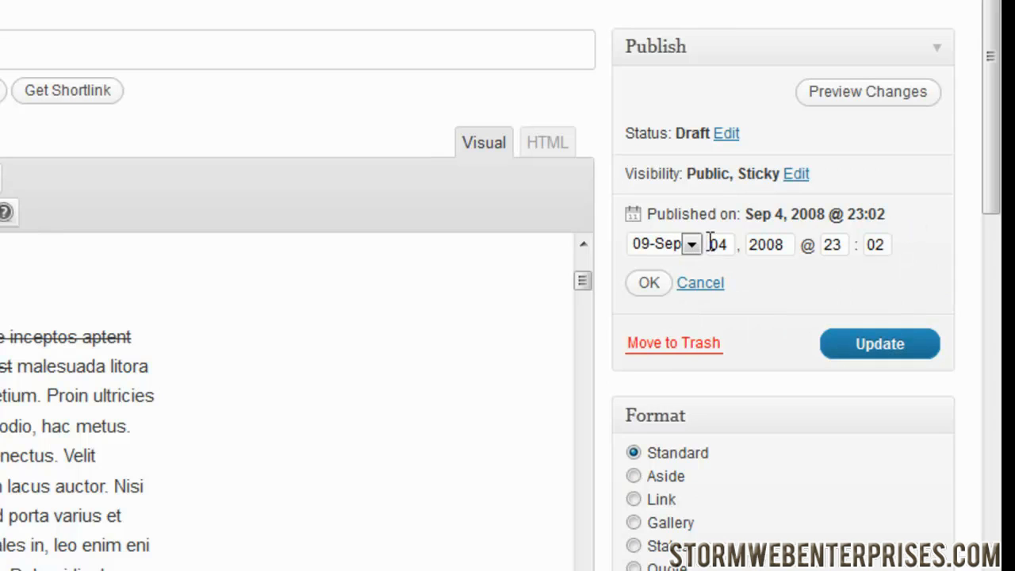
pyautogui.click(789, 247)
pyautogui.moveTo(784, 246); pyautogui.dragTo(769, 248)
pyautogui.write('11')
pyautogui.press('BackSpace')
pyautogui.write('3')
pyautogui.click(694, 245)
pyautogui.click(704, 252)
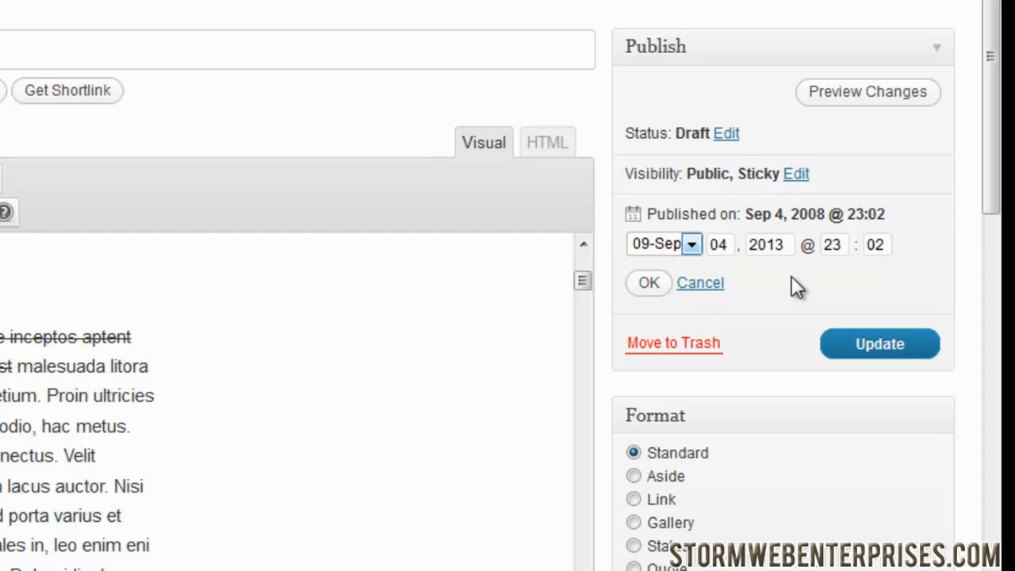
pyautogui.click(651, 287)
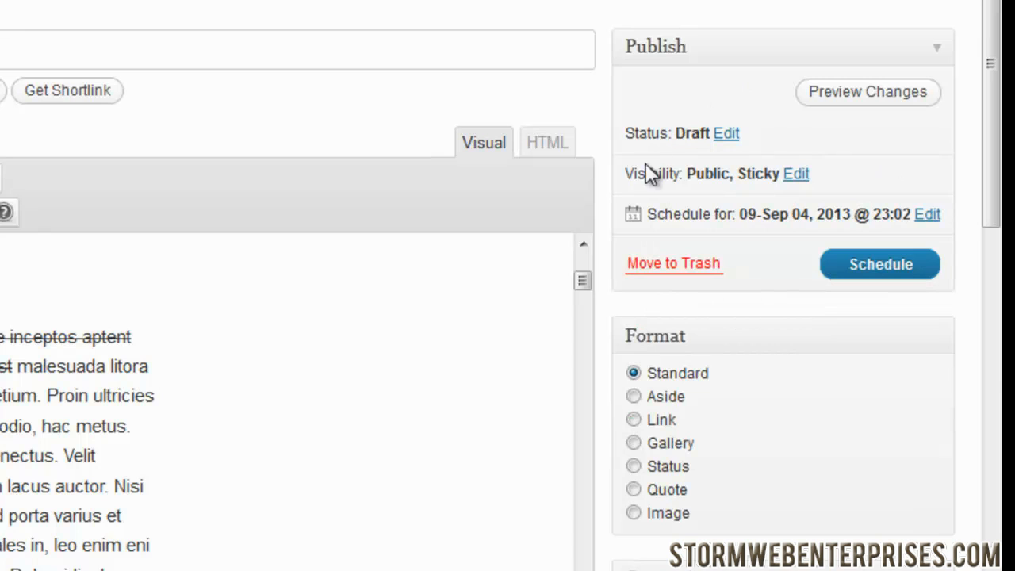
# Step: Highlight the scheduled date in the Publish box and collapse the Format box
pyautogui.moveTo(662, 214); pyautogui.dragTo(801, 214)
pyautogui.moveTo(919, 213); pyautogui.dragTo(919, 214)
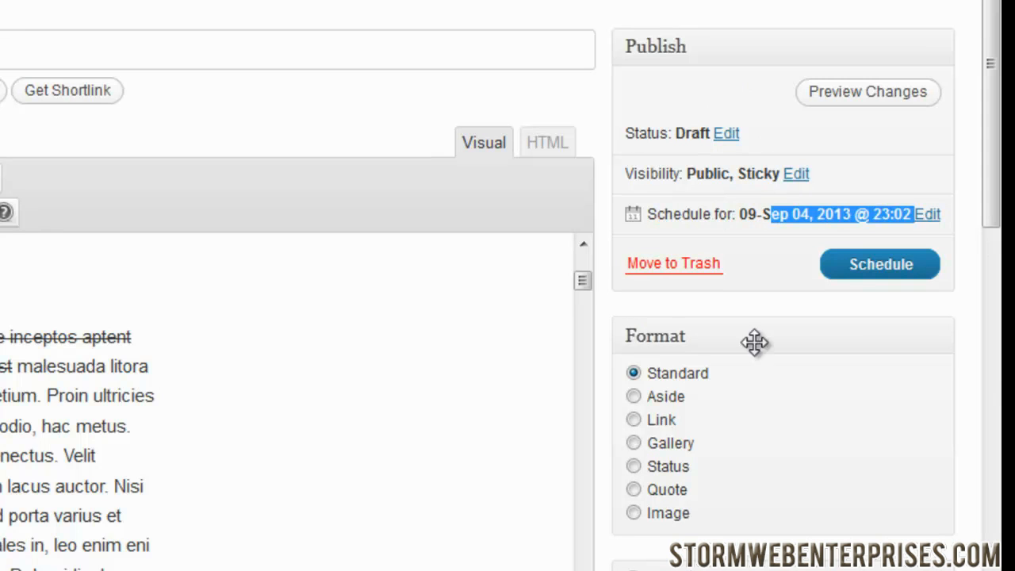
pyautogui.click(809, 337)
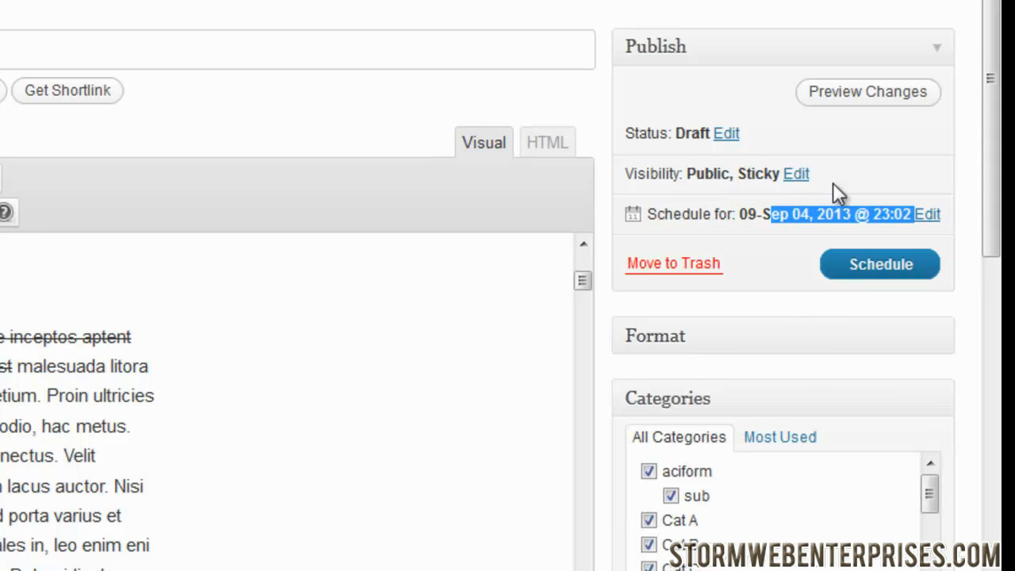
pyautogui.click(745, 238)
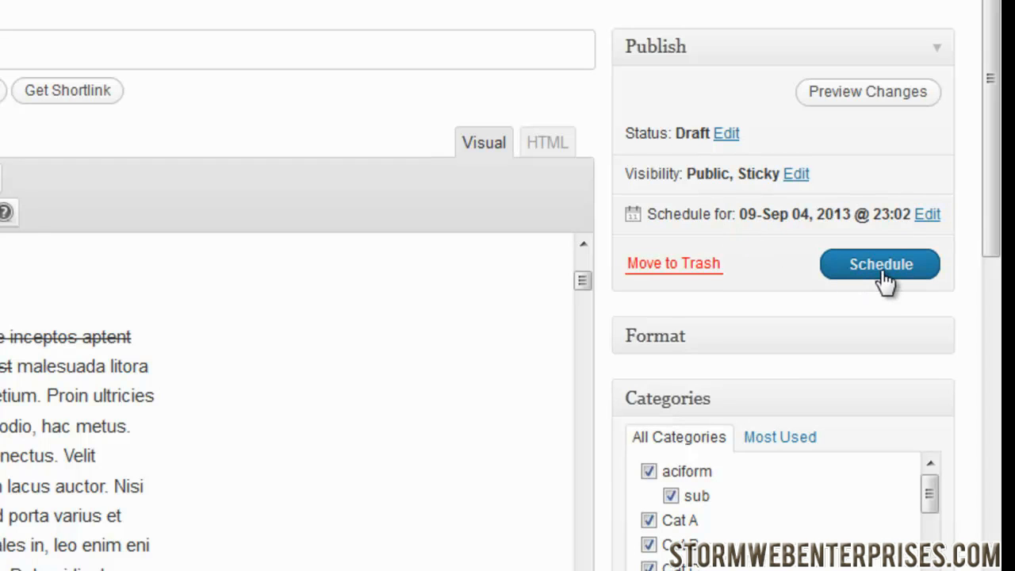
# Step: Reopen the scheduled date for editing and cancel the date change
pyautogui.click(925, 215)
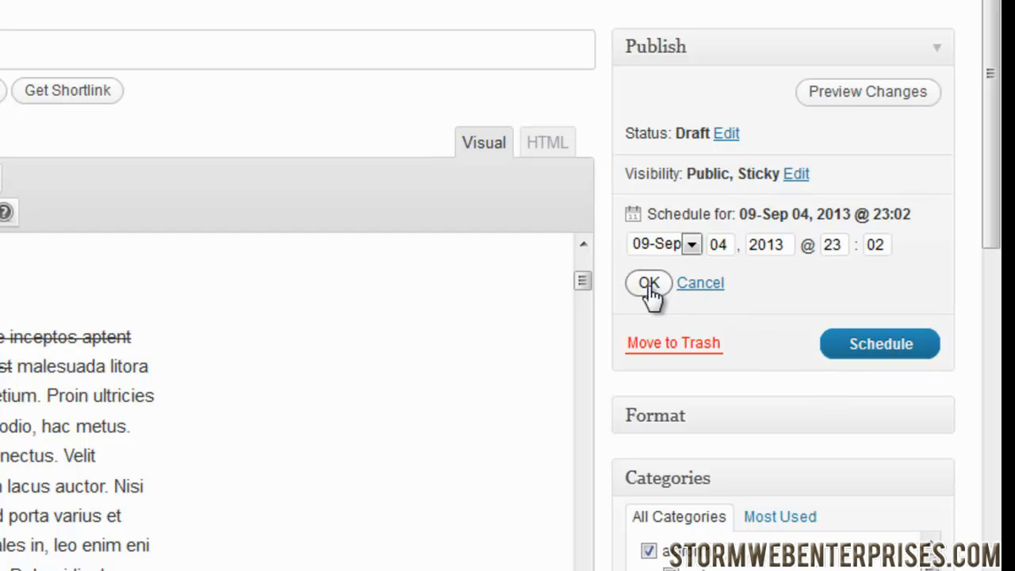
pyautogui.click(702, 287)
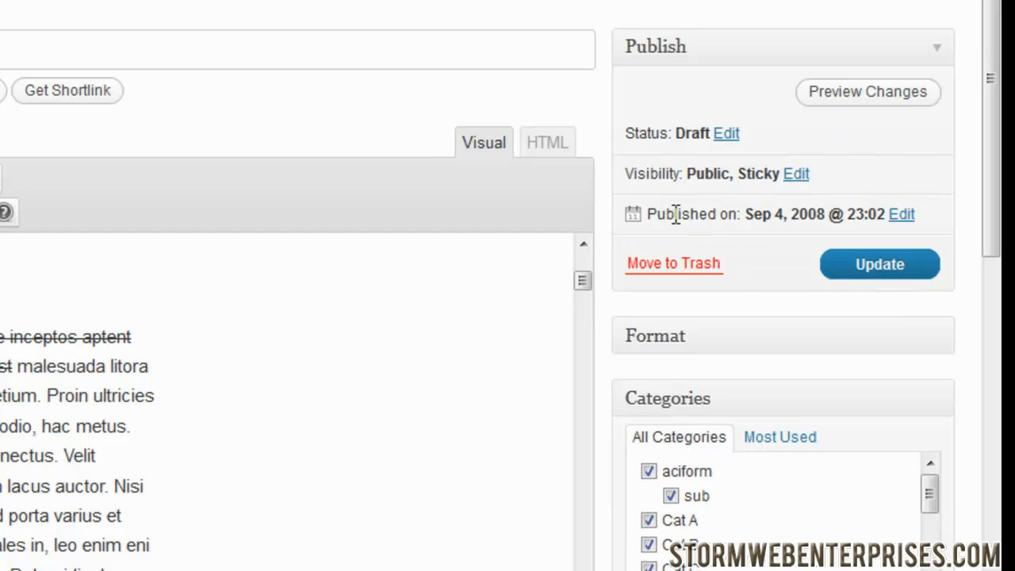
pyautogui.click(898, 267)
pyautogui.scroll(-3, 872, 270)
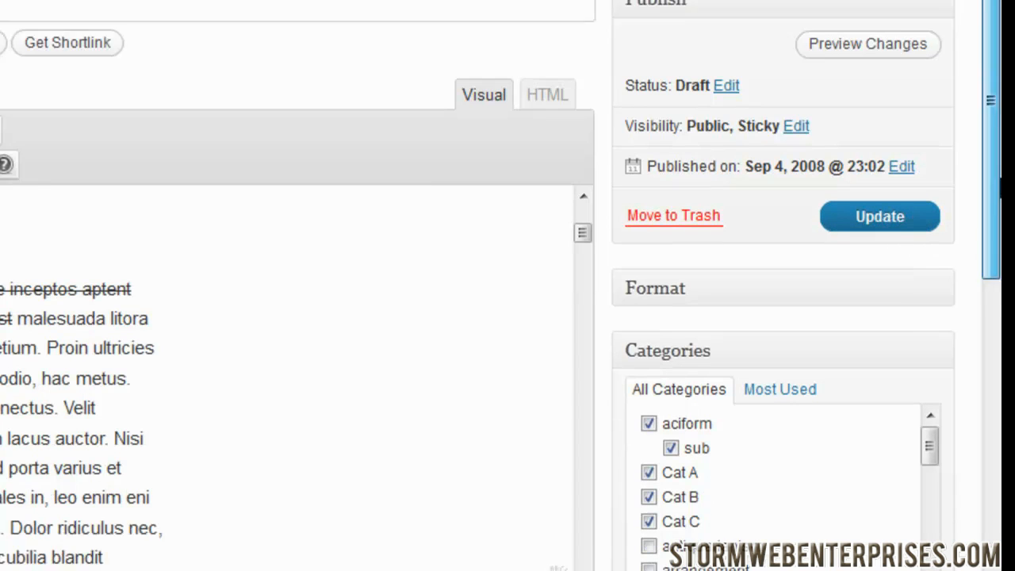
# Step: Update the post to save it as a draft and look over its checked categories
pyautogui.click(880, 169)
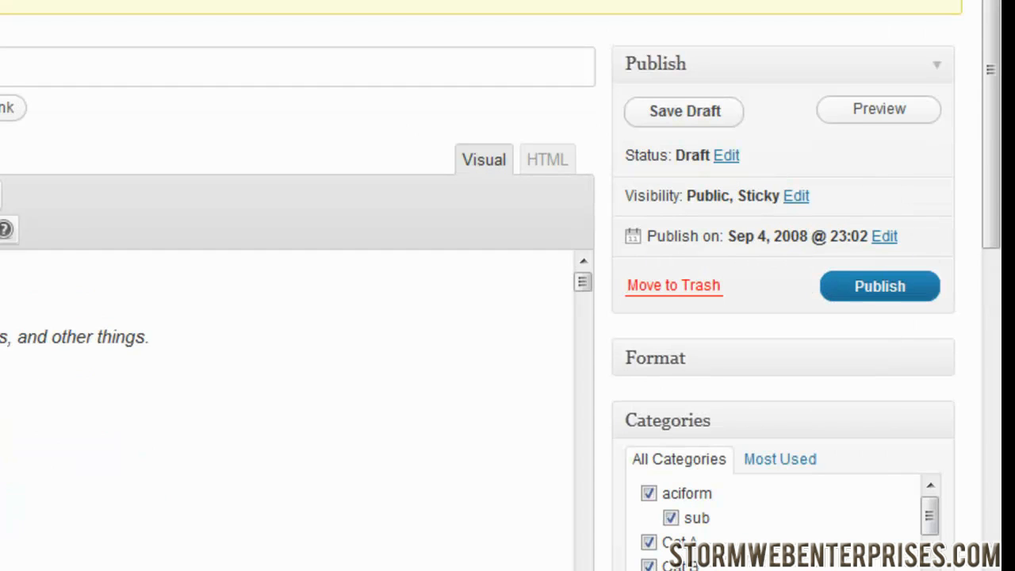
pyautogui.moveTo(999, 187); pyautogui.dragTo(999, 230)
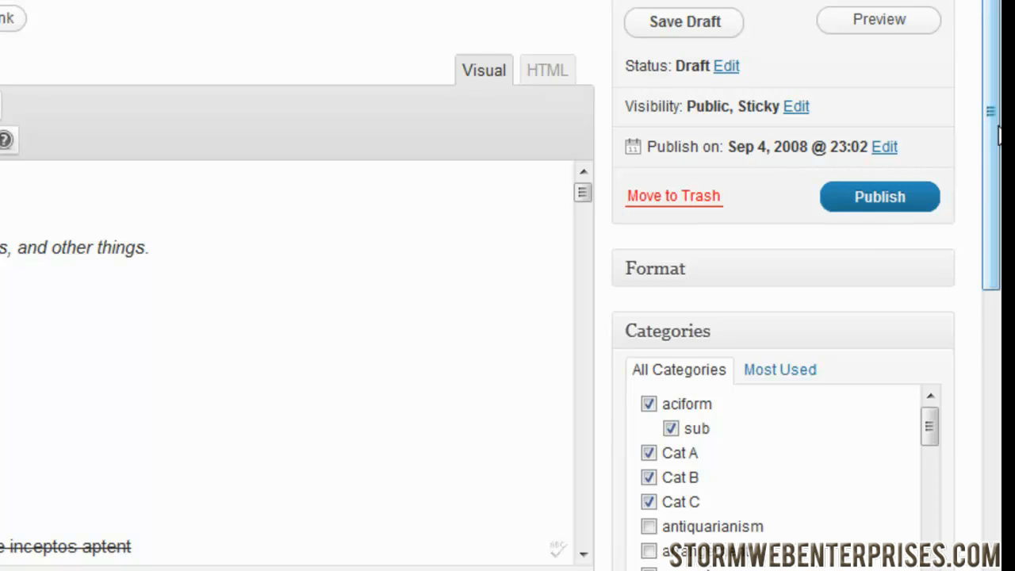
pyautogui.moveTo(991, 116)
pyautogui.mouseDown()
pyautogui.moveTo(993, 153)
pyautogui.moveTo(997, 92)
pyautogui.moveTo(992, 107)
pyautogui.mouseUp()
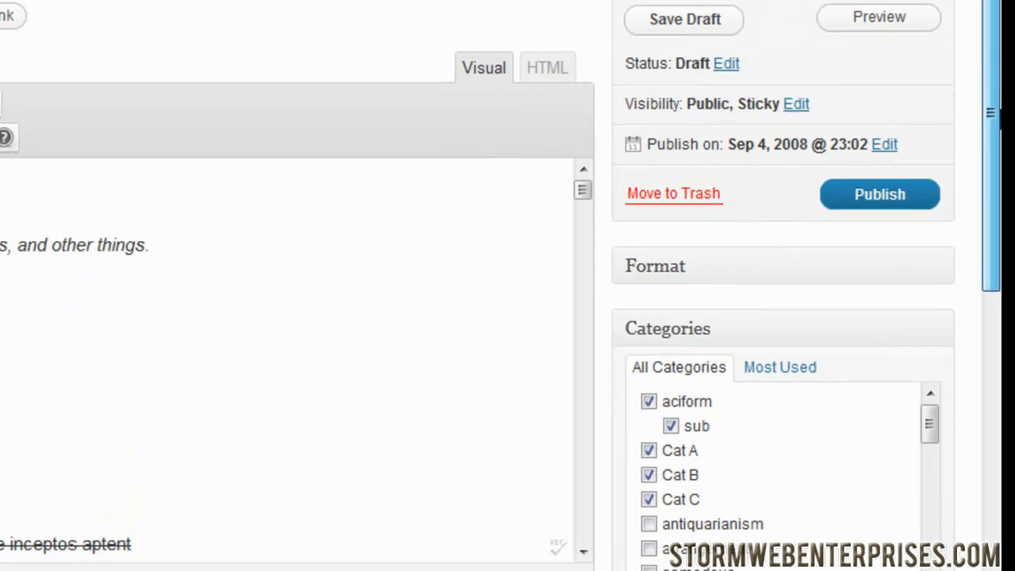
pyautogui.moveTo(582, 190); pyautogui.dragTo(822, 159)
pyautogui.moveTo(998, 85); pyautogui.dragTo(993, 168)
pyautogui.click(671, 248)
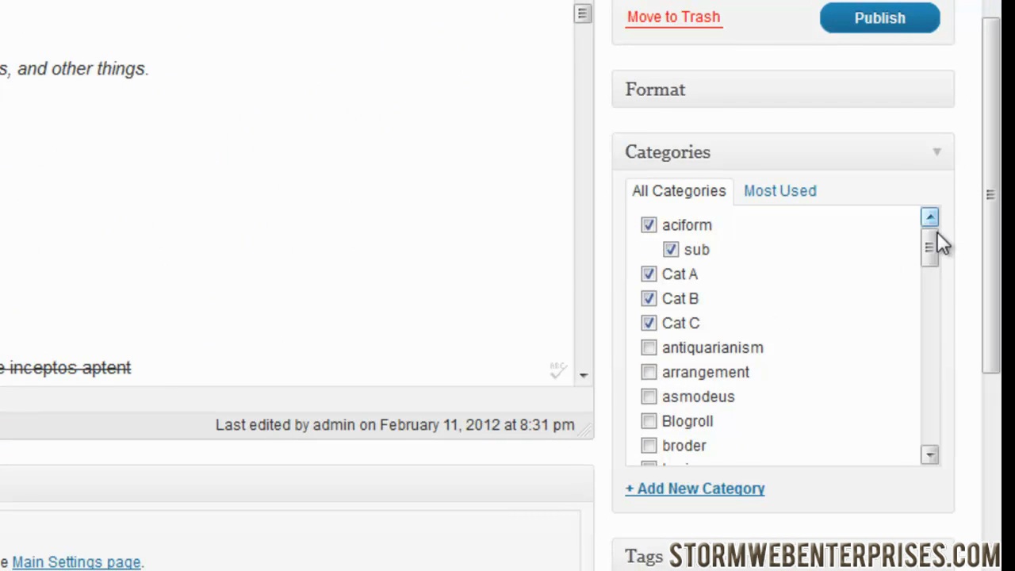
pyautogui.moveTo(936, 240); pyautogui.dragTo(874, 202)
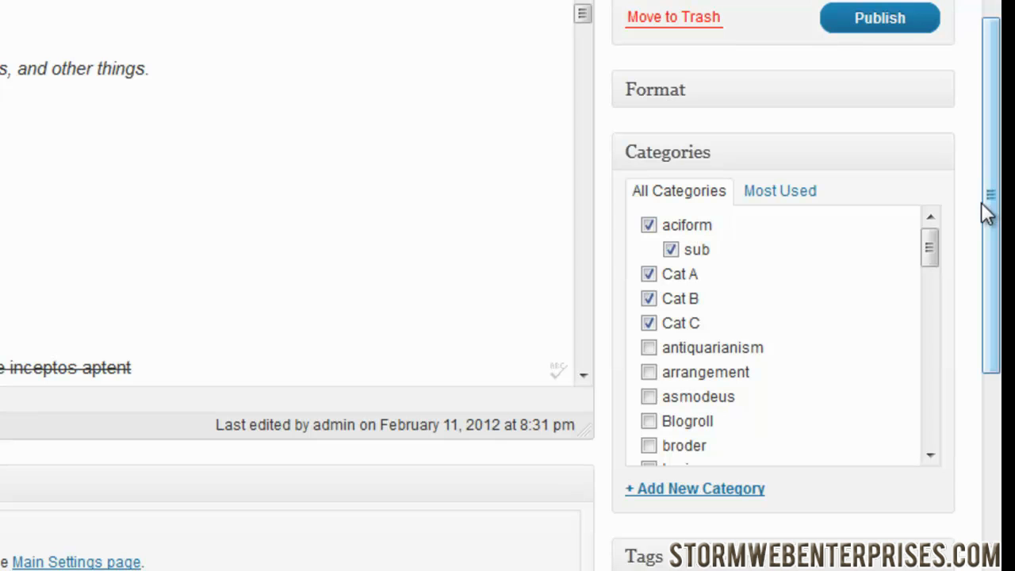
# Step: Look at the post's tags, then try to add a new category named Marketing
pyautogui.moveTo(987, 213); pyautogui.dragTo(990, 357)
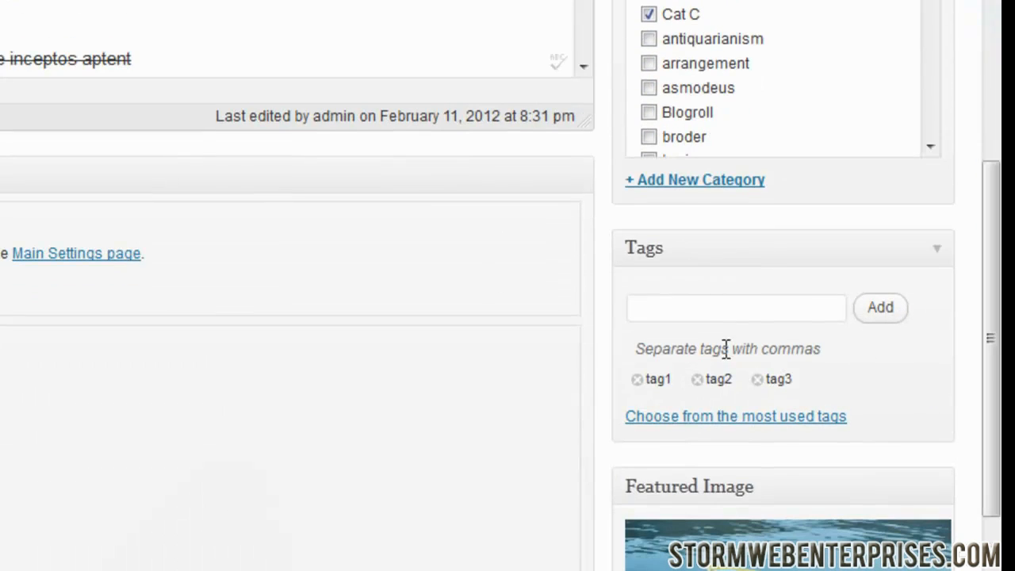
pyautogui.click(717, 310)
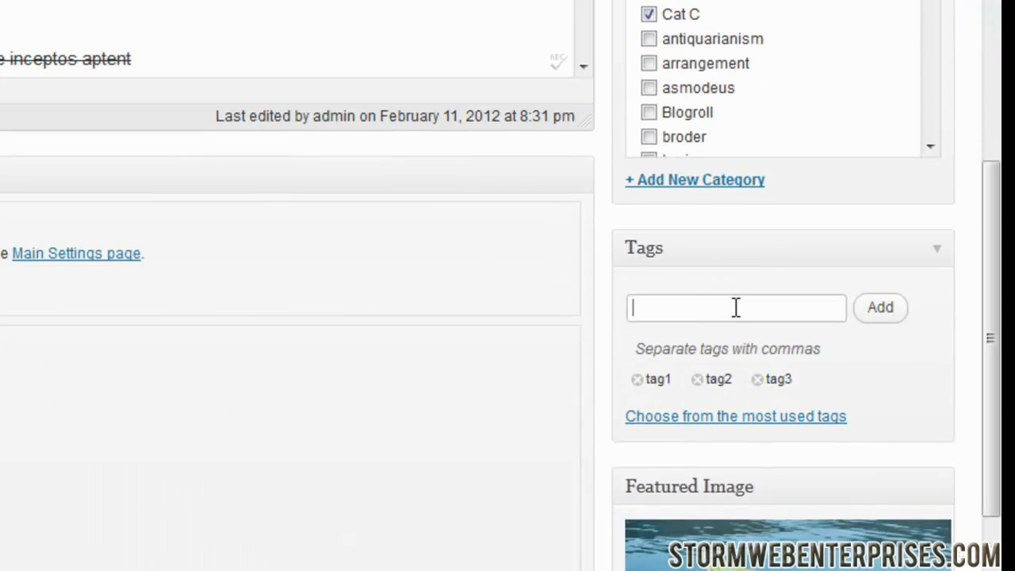
pyautogui.moveTo(992, 207); pyautogui.dragTo(988, 119)
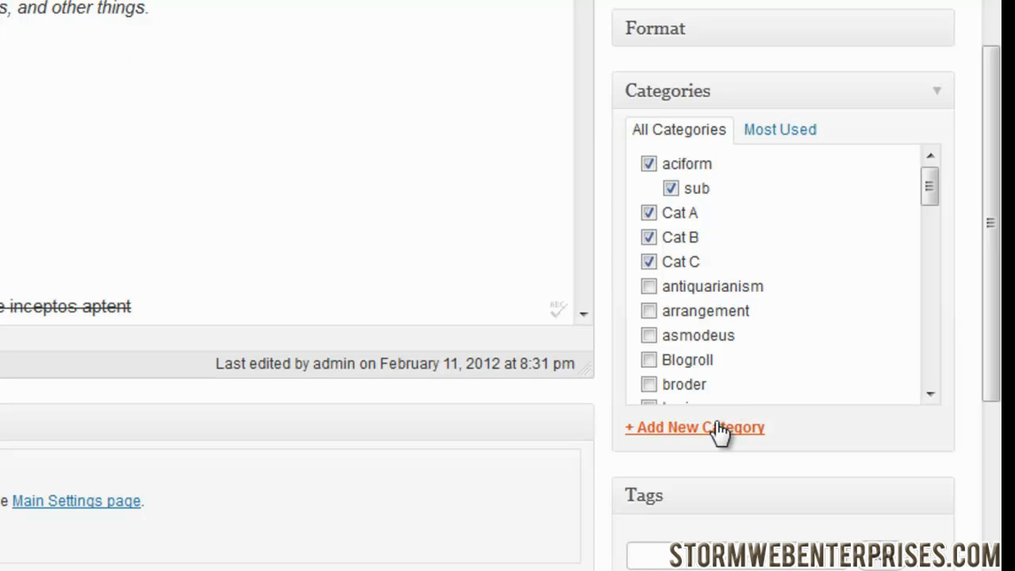
pyautogui.click(720, 432)
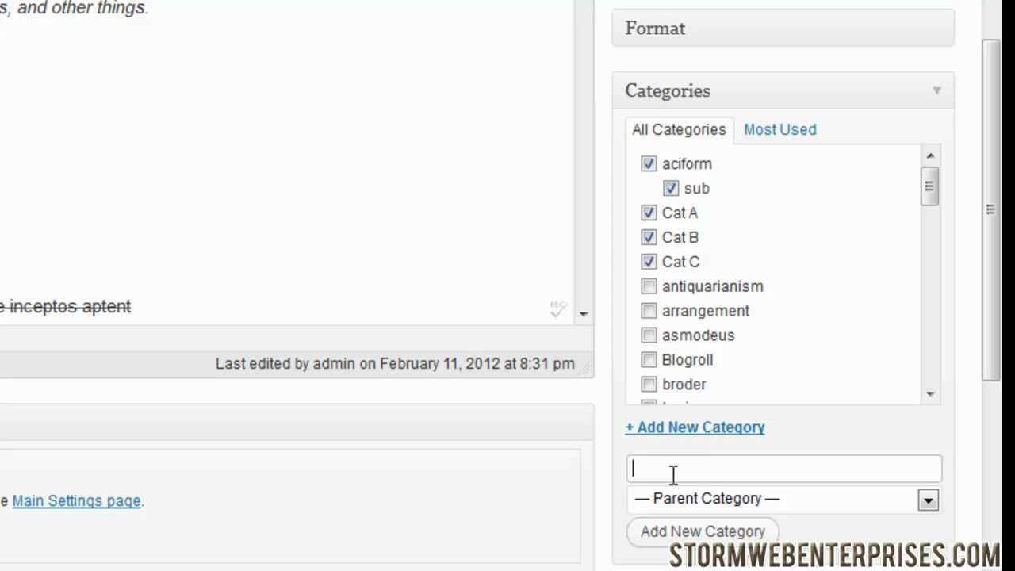
pyautogui.write('Marketing')
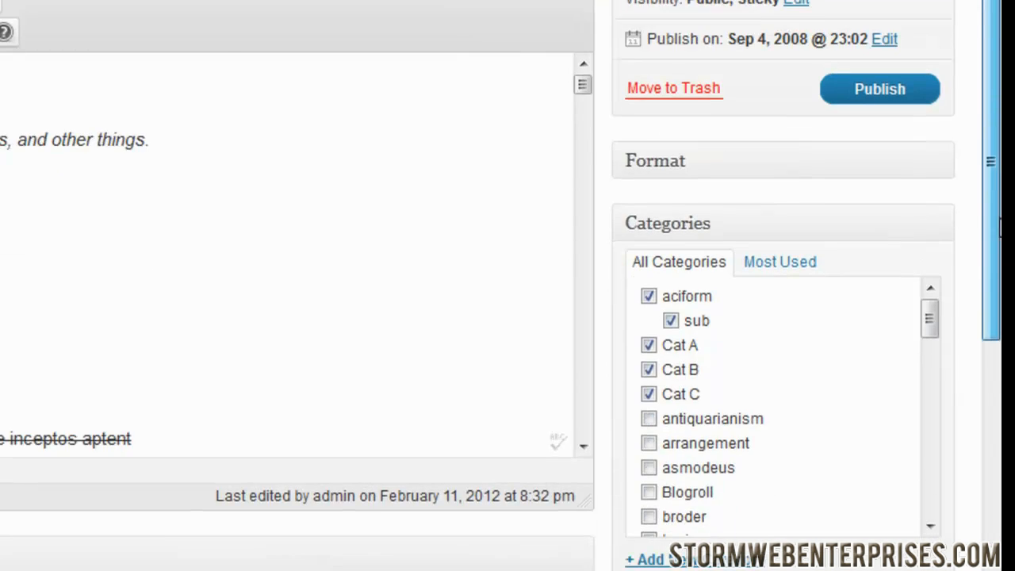
# Step: Add a new category named marketing without assigning a parent category, after browsing the existing parent choices
pyautogui.scroll(-3, 991, 226)
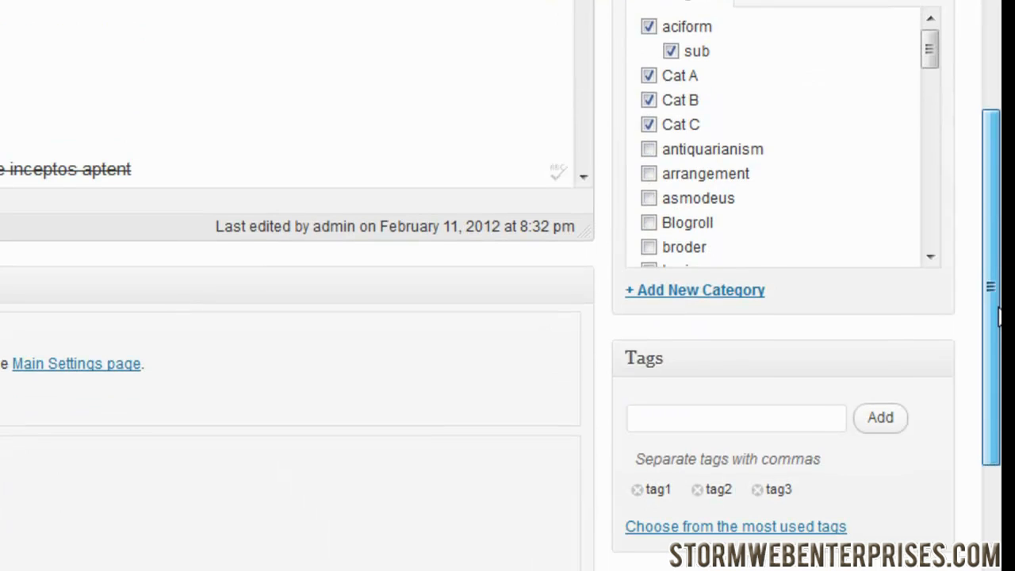
pyautogui.moveTo(930, 56); pyautogui.dragTo(934, 160)
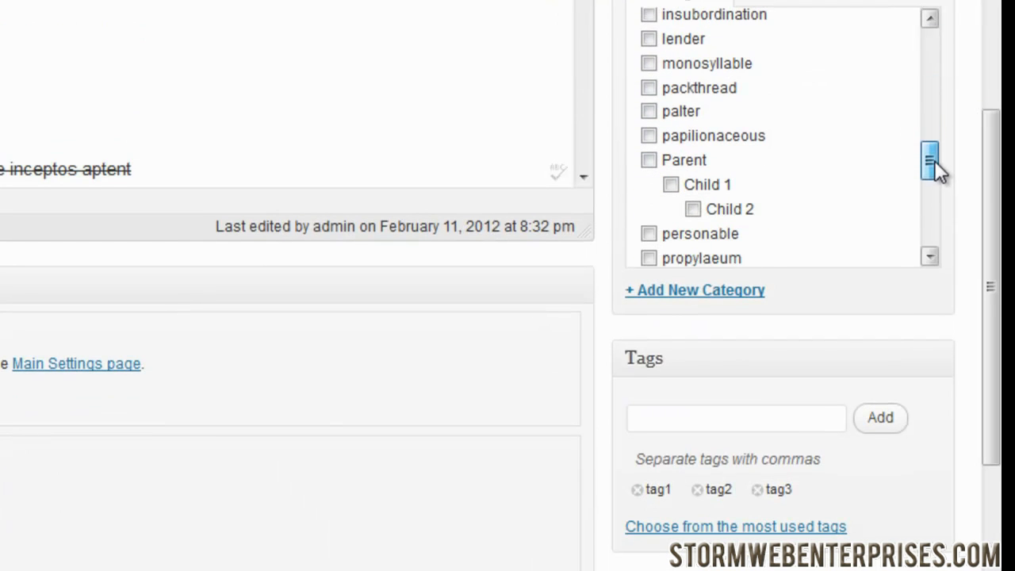
pyautogui.click(734, 291)
pyautogui.write('mar')
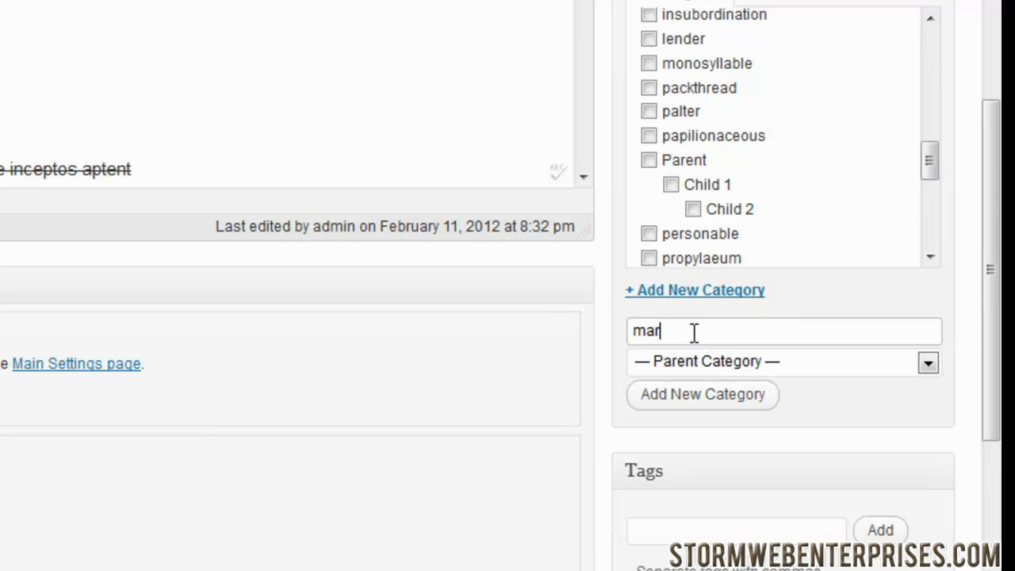
pyautogui.write('keting')
pyautogui.click(912, 364)
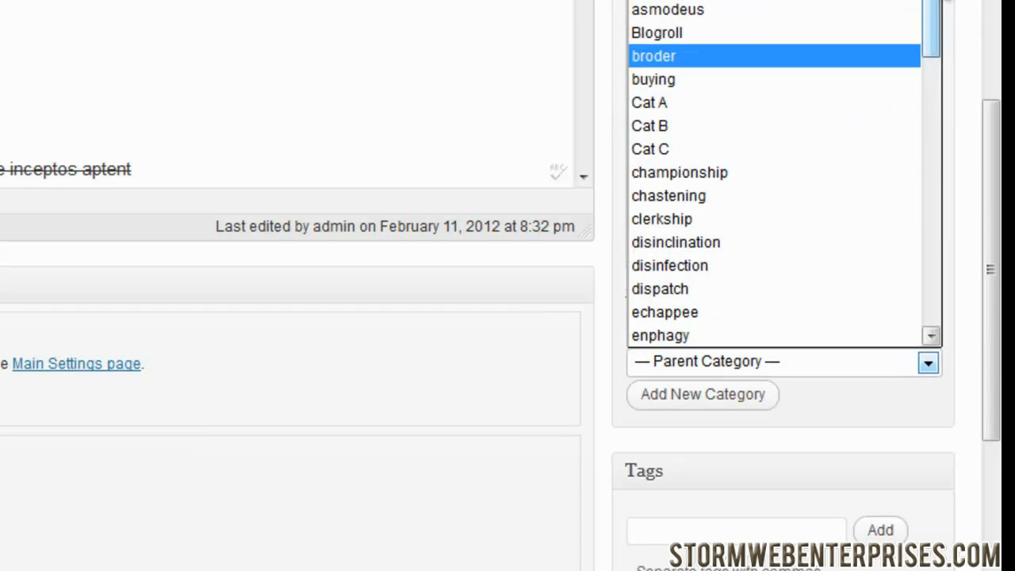
pyautogui.moveTo(929, 20); pyautogui.dragTo(899, 127)
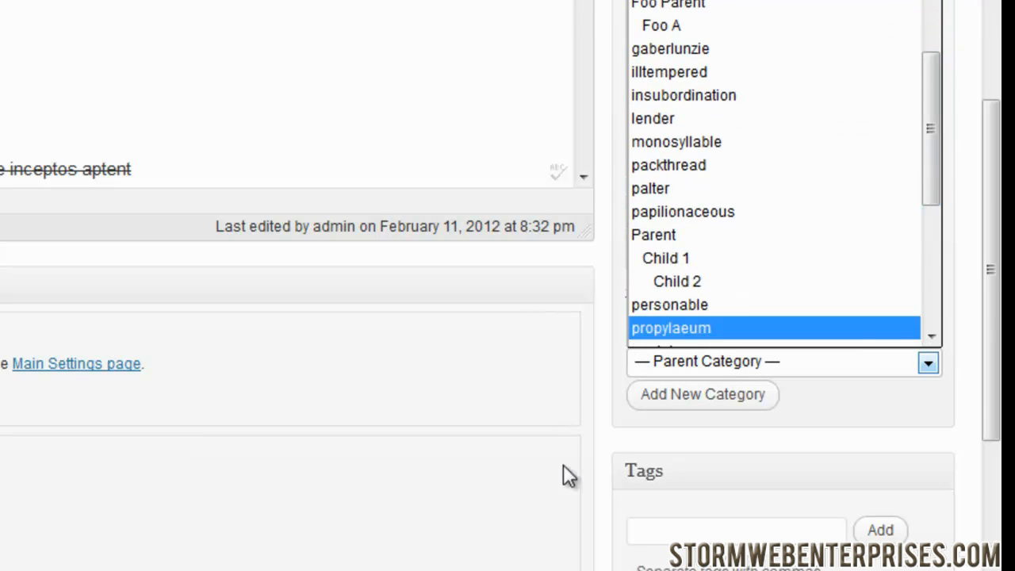
pyautogui.click(604, 423)
pyautogui.click(699, 396)
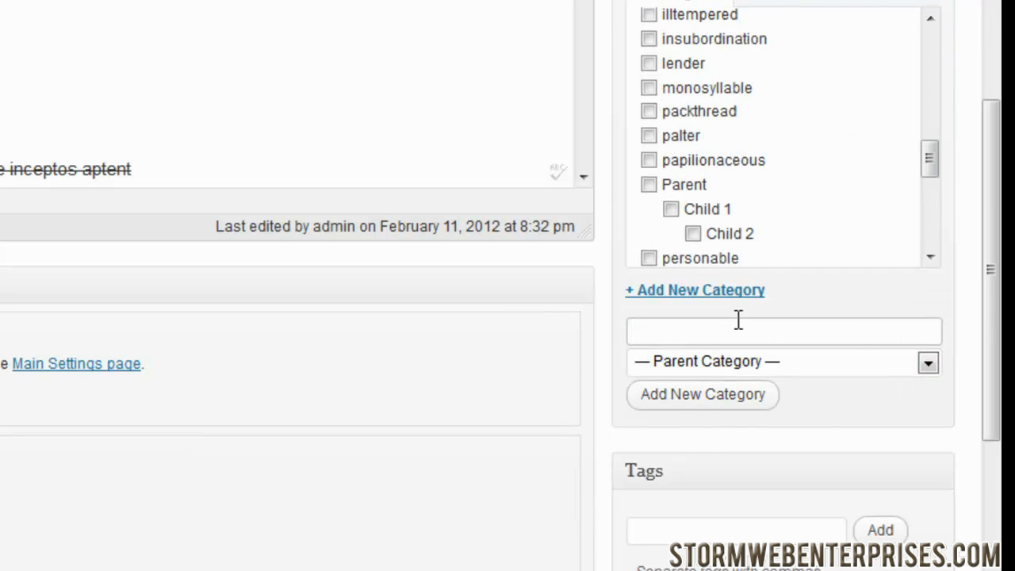
# Step: Remove the post from the aciform, sub, Cat A, Cat B and Cat C categories
pyautogui.moveTo(932, 155); pyautogui.dragTo(937, 13)
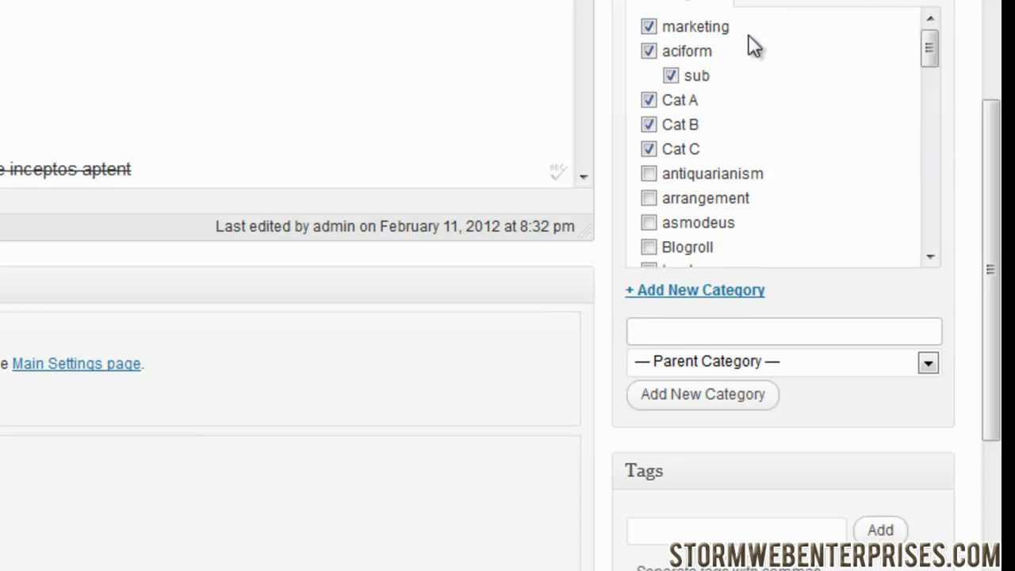
pyautogui.click(650, 51)
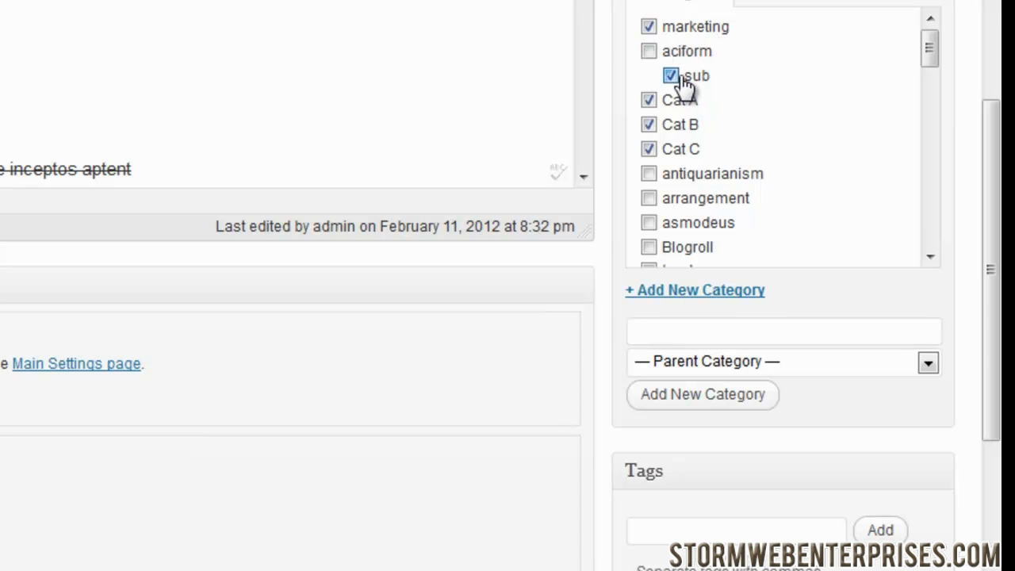
pyautogui.click(670, 75)
pyautogui.click(648, 125)
pyautogui.click(648, 149)
# Step: Add the tags marketing, fun, tips and strategies to the post
pyautogui.moveTo(994, 163); pyautogui.dragTo(996, 244)
pyautogui.click(736, 346)
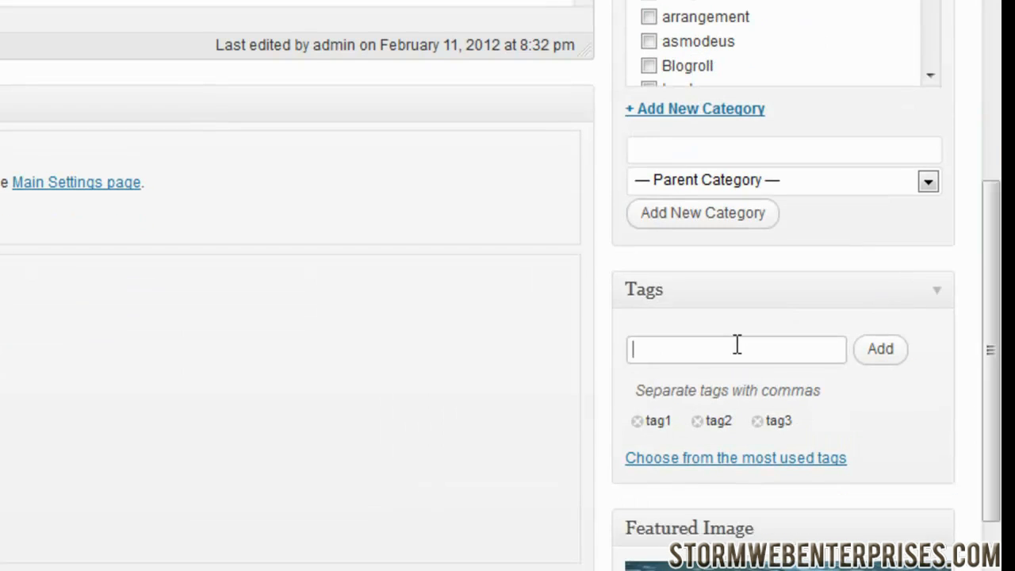
pyautogui.write('marketing')
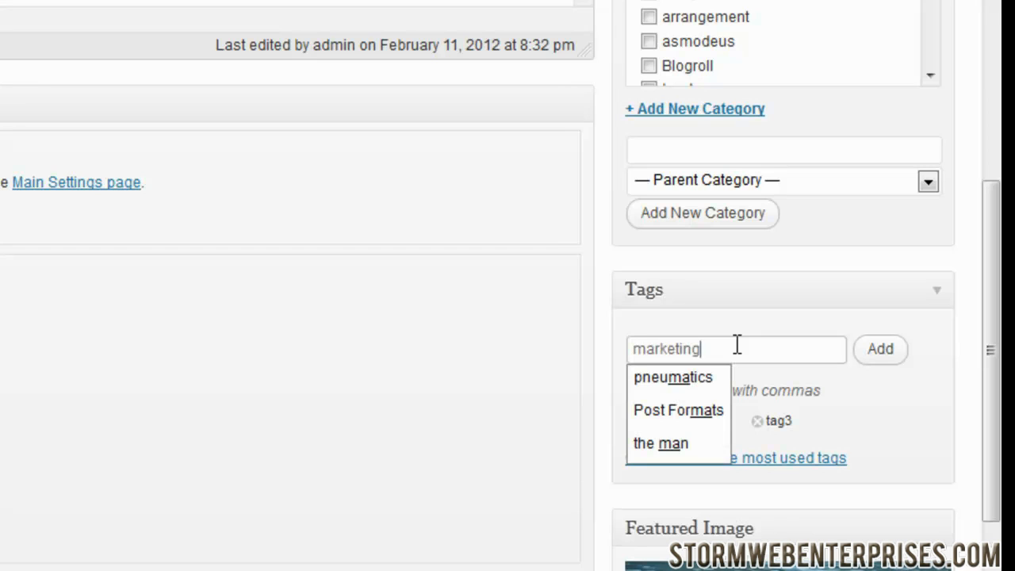
pyautogui.press('Return')
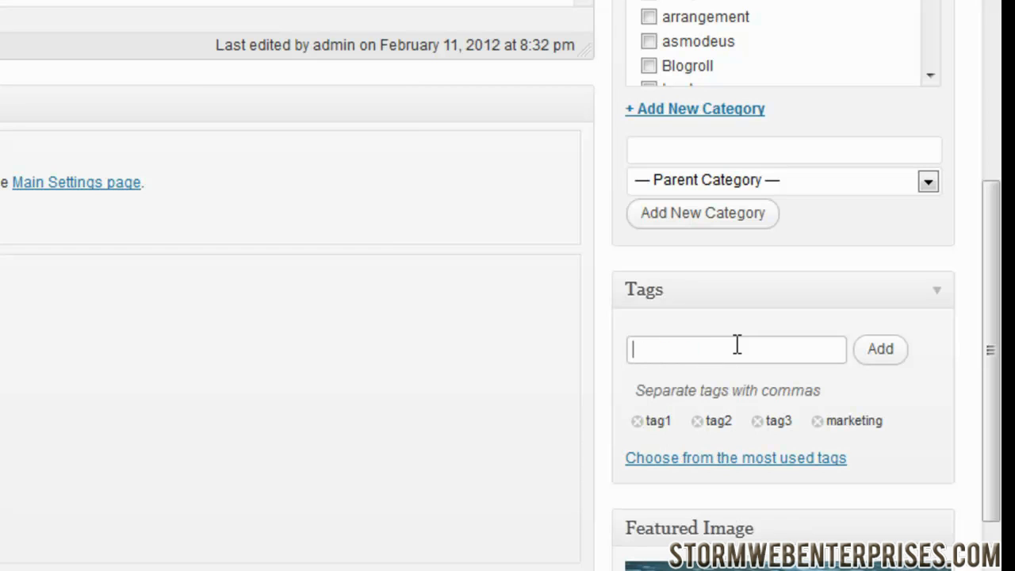
pyautogui.write('fun')
pyautogui.press('Return')
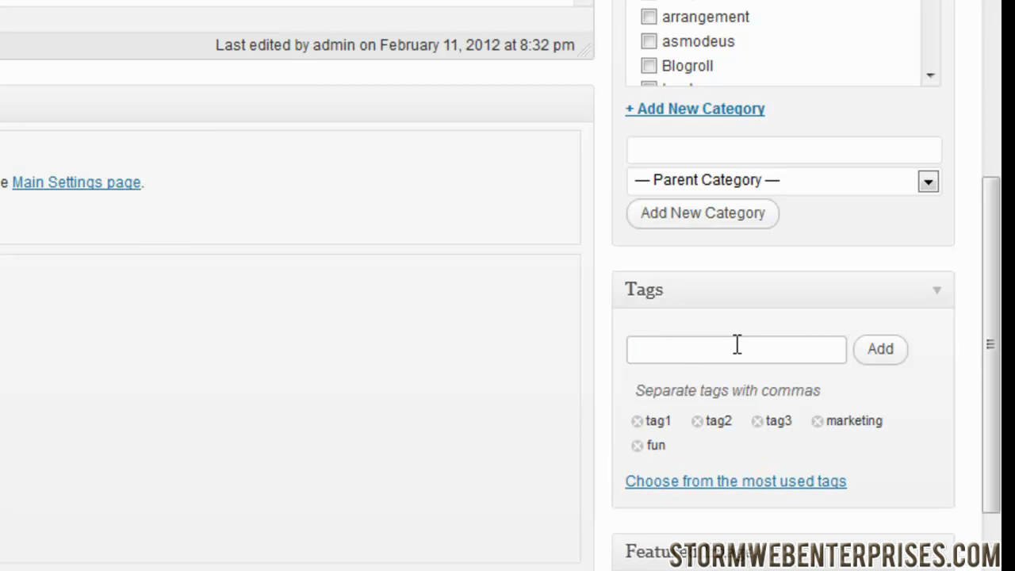
pyautogui.write('tips')
pyautogui.press('Return')
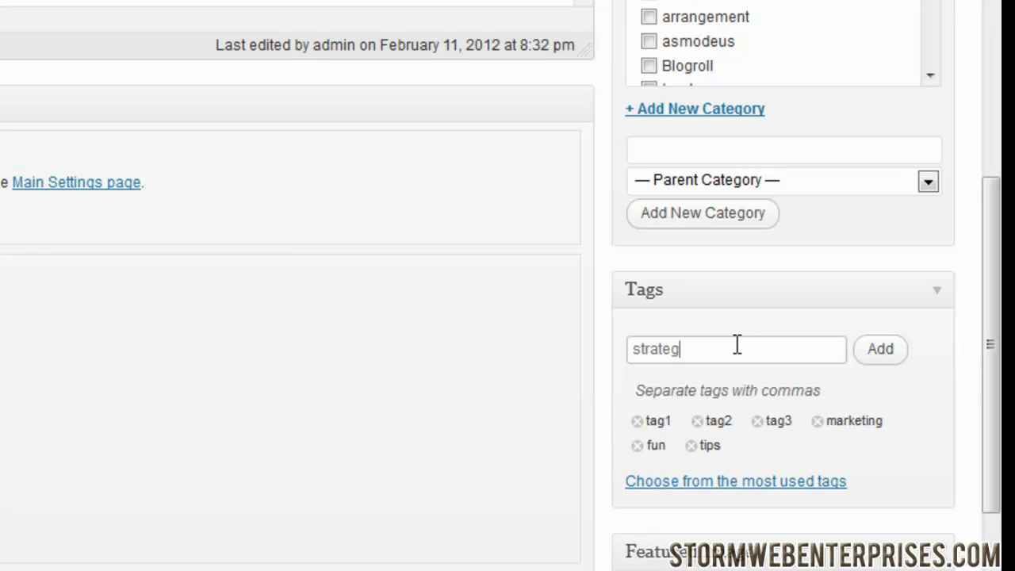
pyautogui.press('BackSpace')
pyautogui.press('BackSpace')
pyautogui.press('BackSpace')
pyautogui.write('ies')
pyautogui.press('Return')
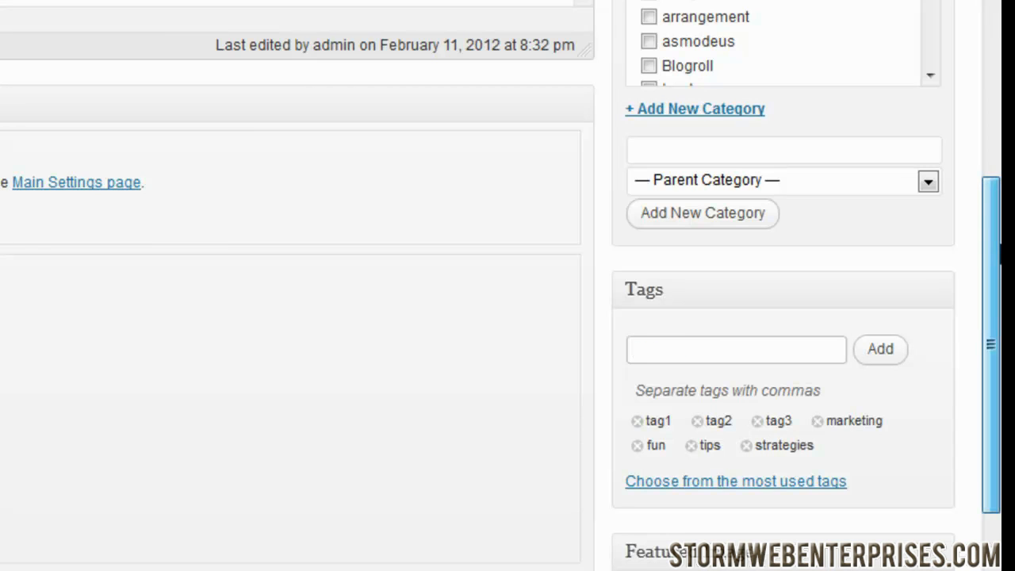
# Step: Look at the post's featured image and expand the Discussion box to show its comment options
pyautogui.moveTo(991, 256); pyautogui.dragTo(990, 368)
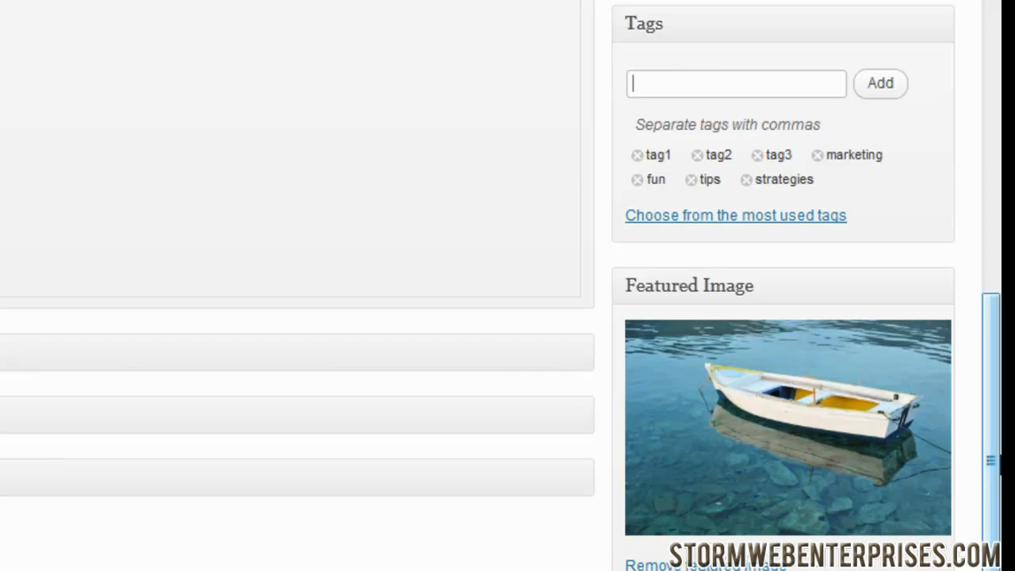
pyautogui.moveTo(999, 445)
pyautogui.mouseDown()
pyautogui.moveTo(999, 413)
pyautogui.moveTo(991, 444)
pyautogui.mouseUp()
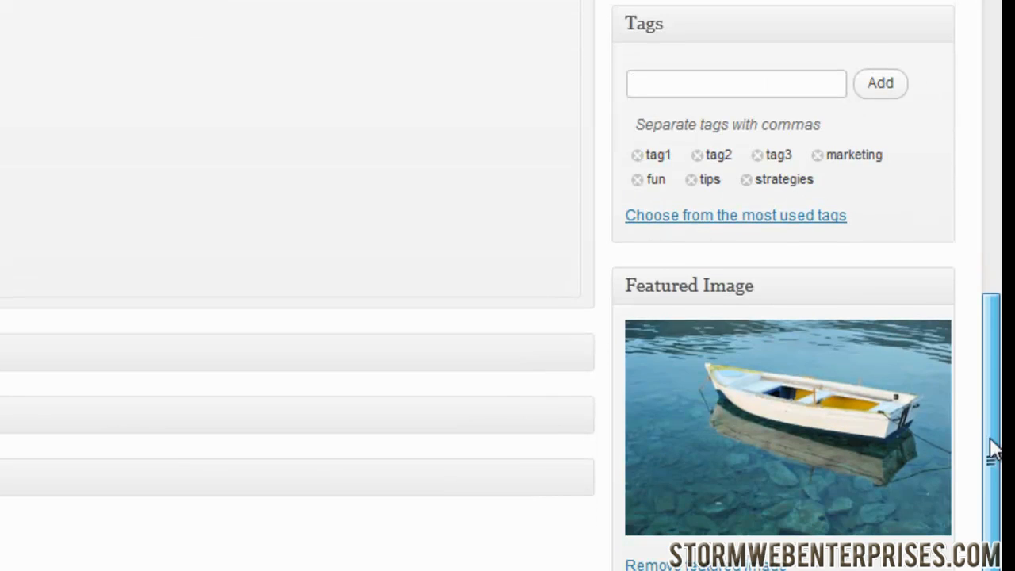
pyautogui.scroll(1, 761, 460)
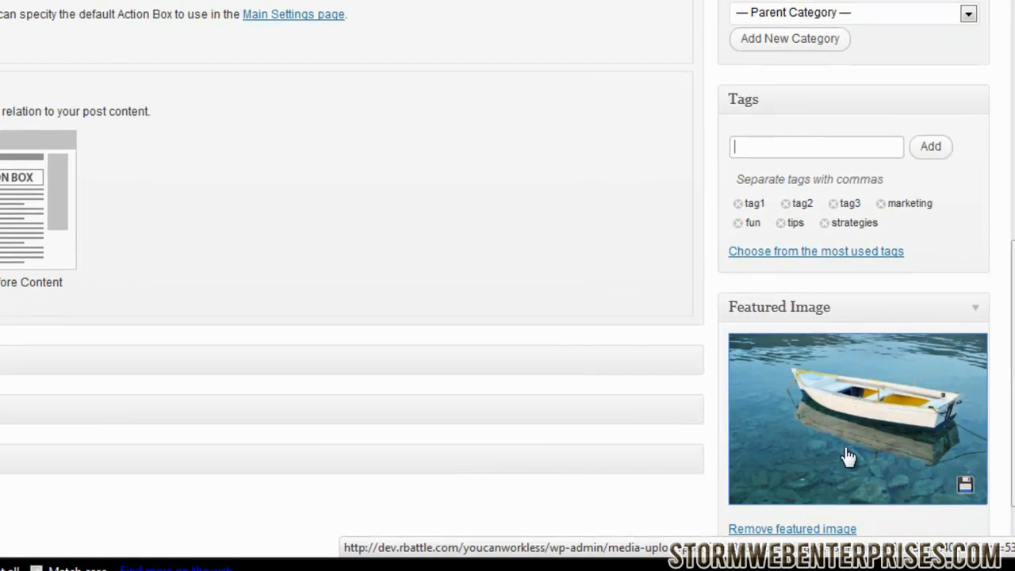
pyautogui.click(692, 367)
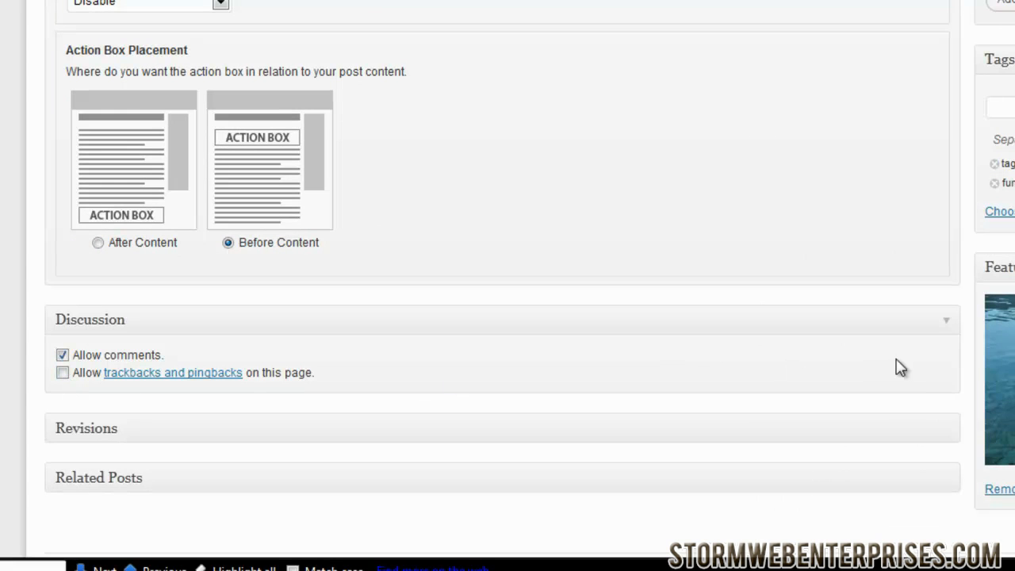
# Step: Expand the Revisions box, read through the list of past revisions, and expand the Related Posts box
pyautogui.scroll(-1, 949, 401)
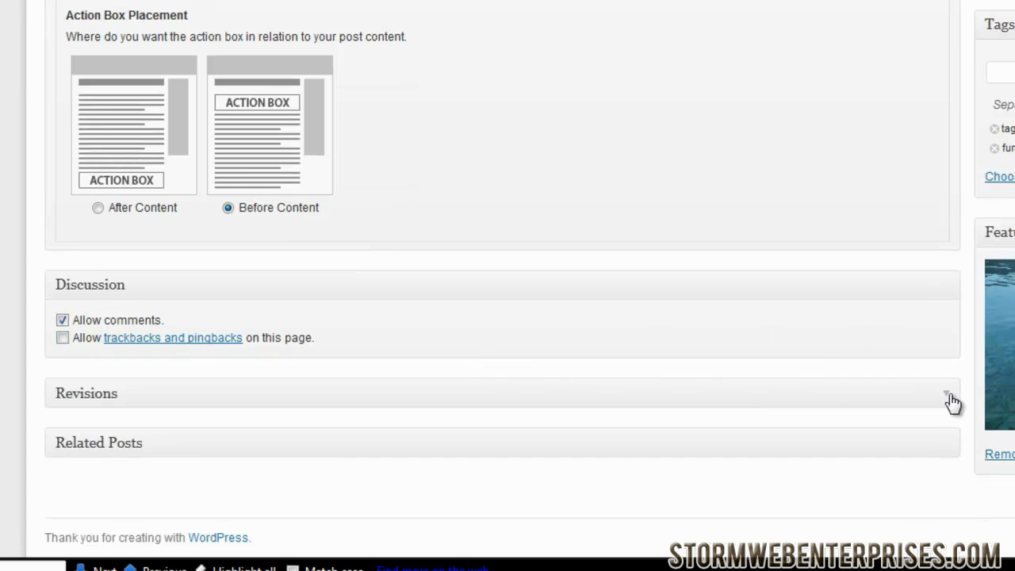
pyautogui.click(948, 401)
pyautogui.scroll(-3, 949, 401)
pyautogui.scroll(-2, 825, 282)
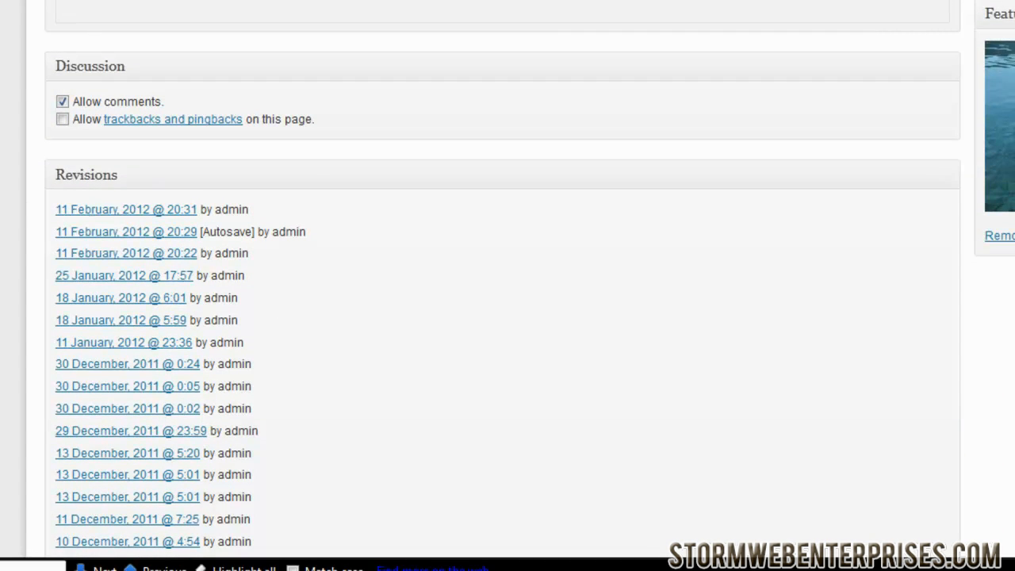
pyautogui.scroll(-9, 511, 446)
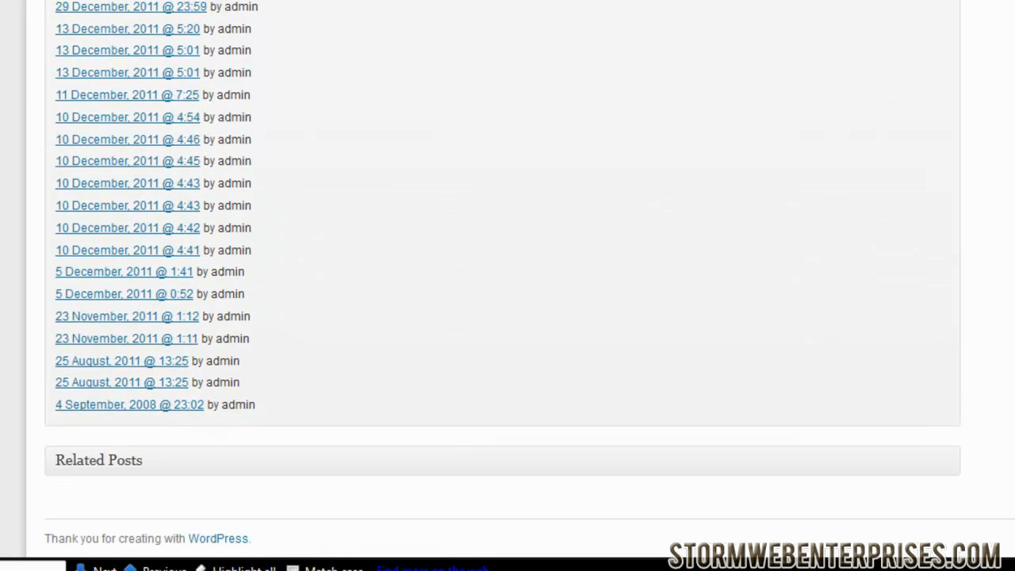
pyautogui.click(954, 469)
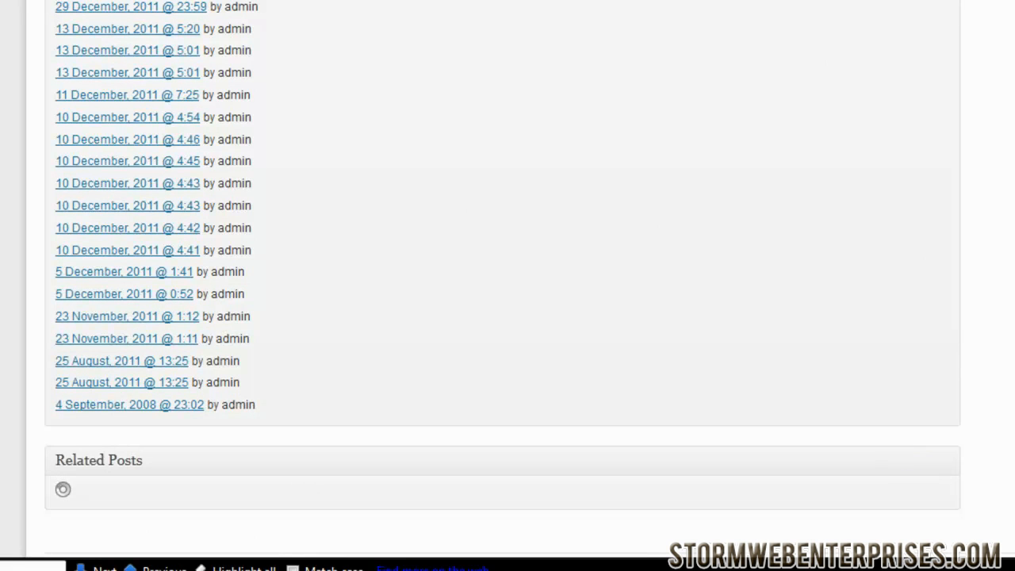
# Step: View the Layout Test post on the live site and look over its content
pyautogui.scroll(20, 507, 286)
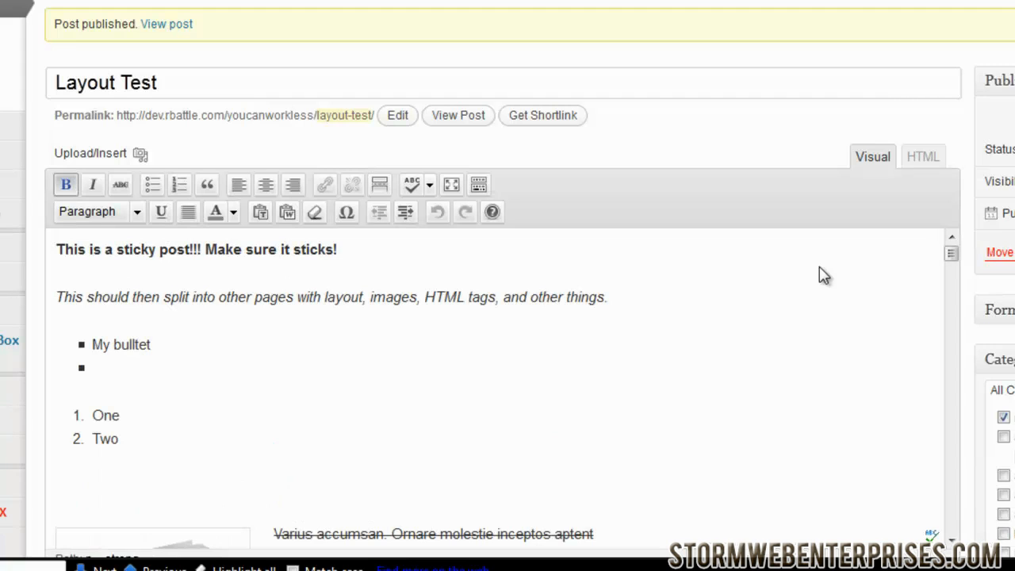
pyautogui.click(451, 120)
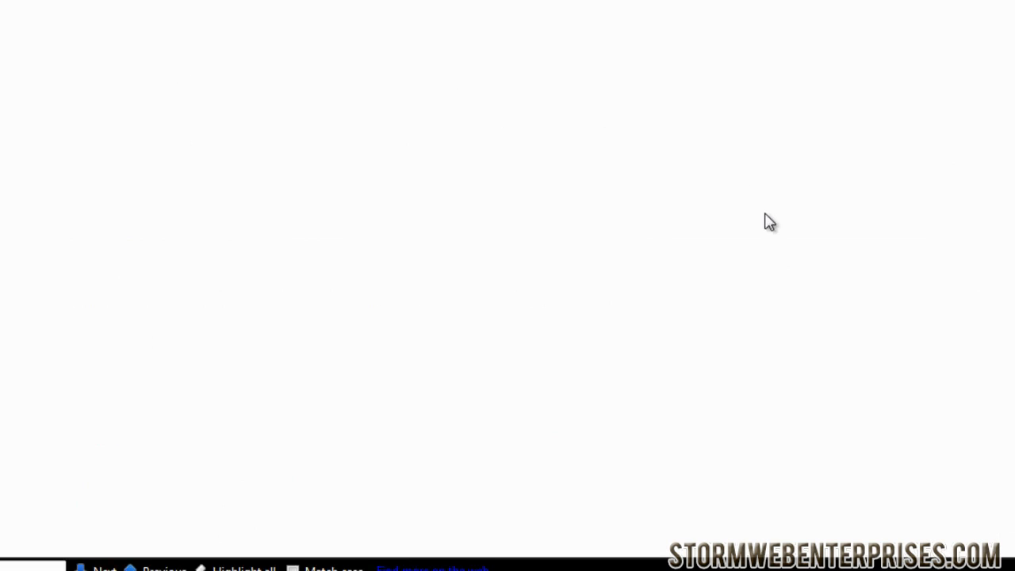
pyautogui.scroll(-5, 852, 364)
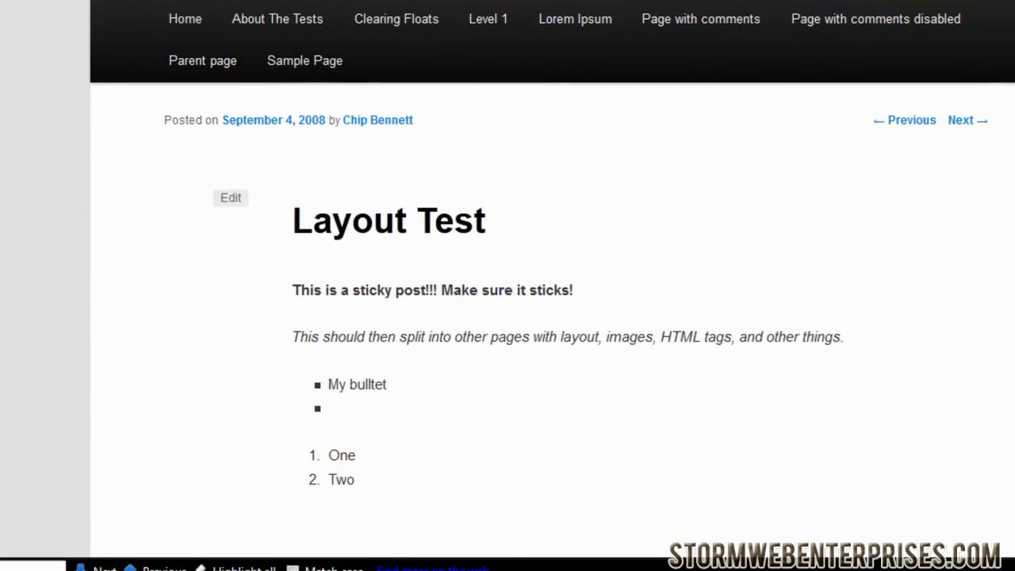
# Step: Examine the bold, italic, bullet, numbered-list, image and strikethrough formatting in the Layout Test post on the live site
pyautogui.moveTo(292, 293); pyautogui.dragTo(619, 305)
pyautogui.click(393, 346)
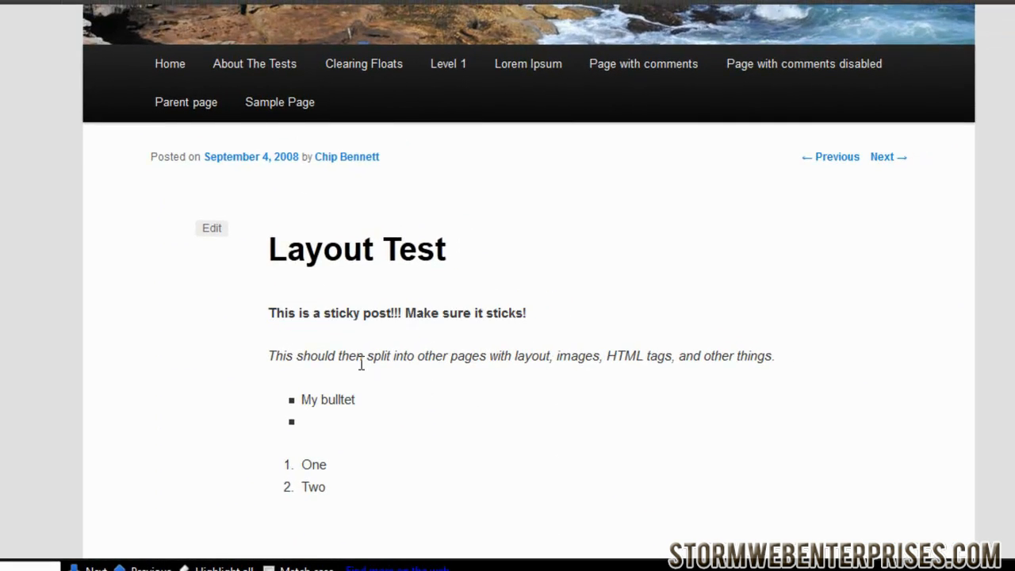
pyautogui.moveTo(359, 357); pyautogui.dragTo(233, 404)
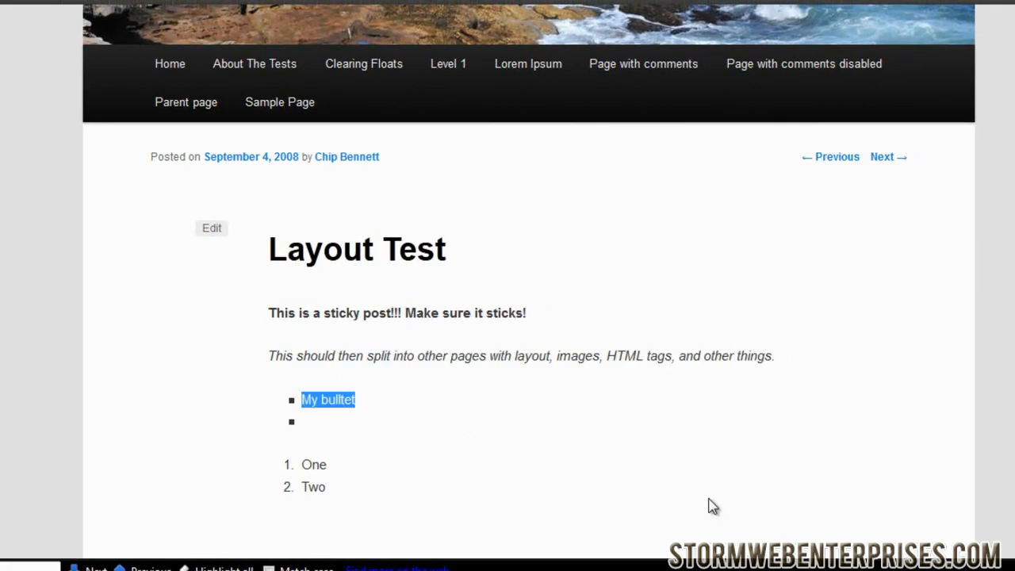
pyautogui.click(913, 293)
pyautogui.scroll(-4, 400, 409)
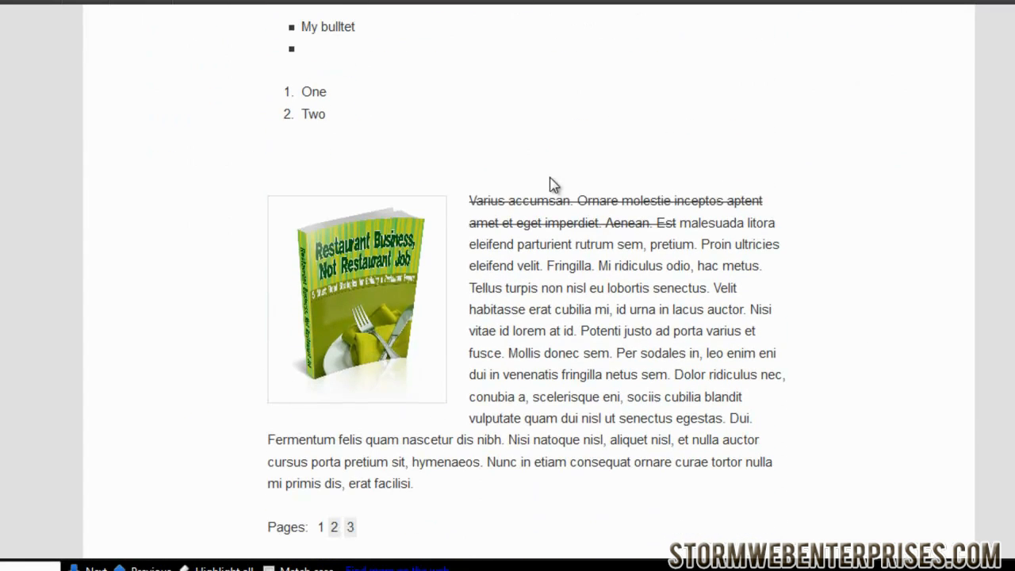
pyautogui.moveTo(470, 201); pyautogui.dragTo(695, 491)
pyautogui.click(970, 409)
# Step: Go to the site's home page and look over the featured Layout Test post with its category and tags
pyautogui.scroll(8, 970, 409)
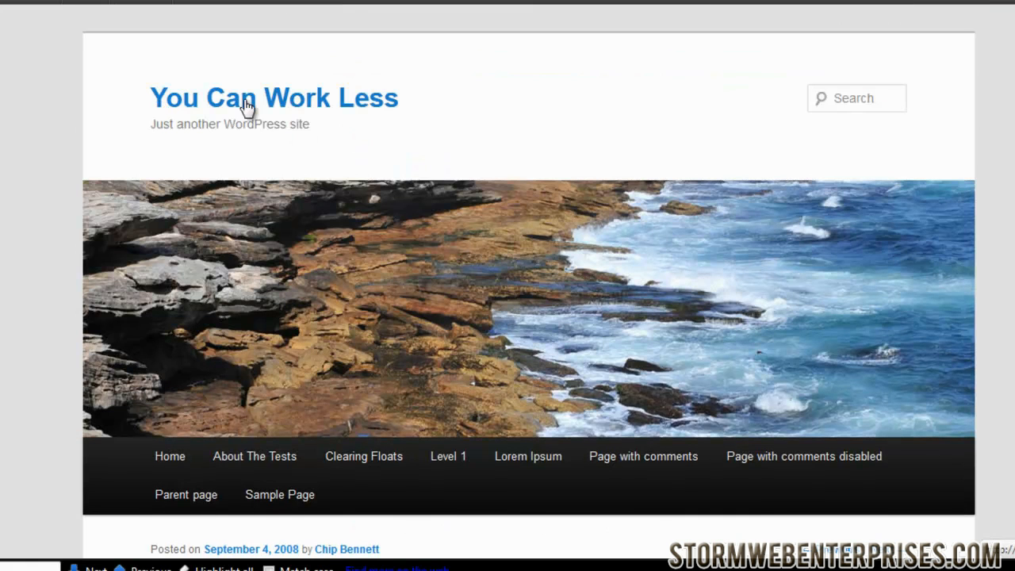
pyautogui.click(248, 107)
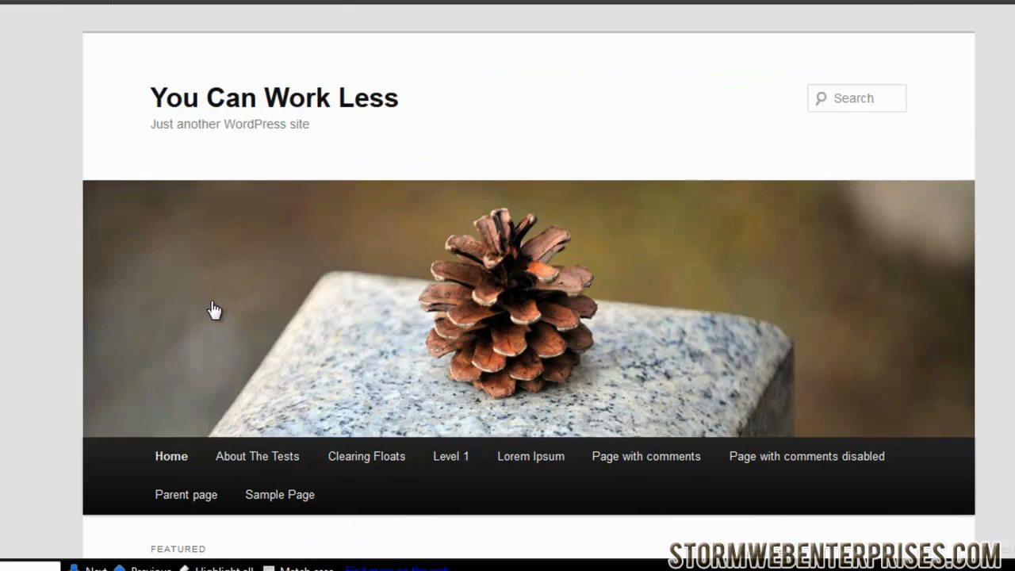
pyautogui.scroll(-5, 214, 310)
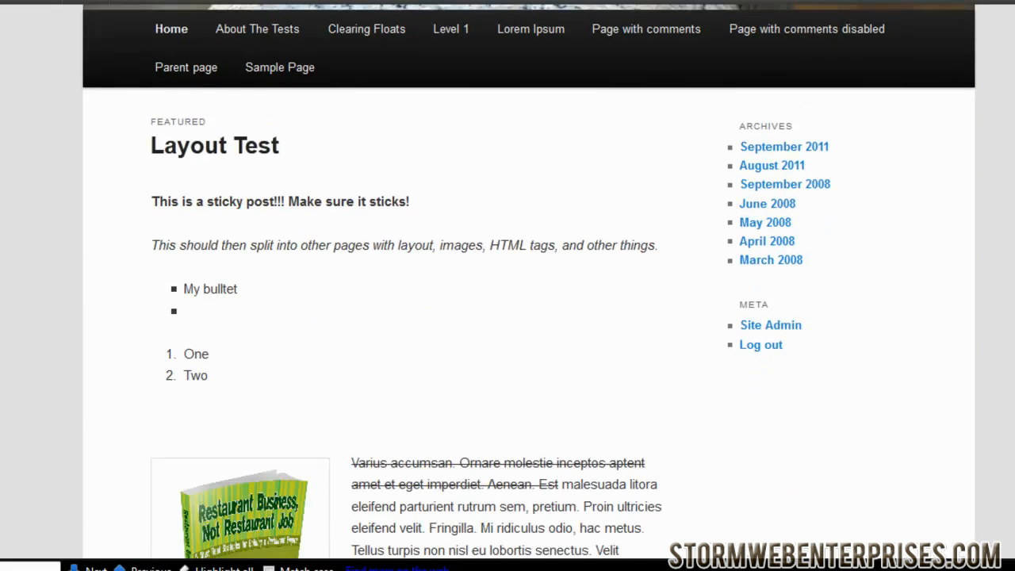
pyautogui.scroll(-3, 507, 317)
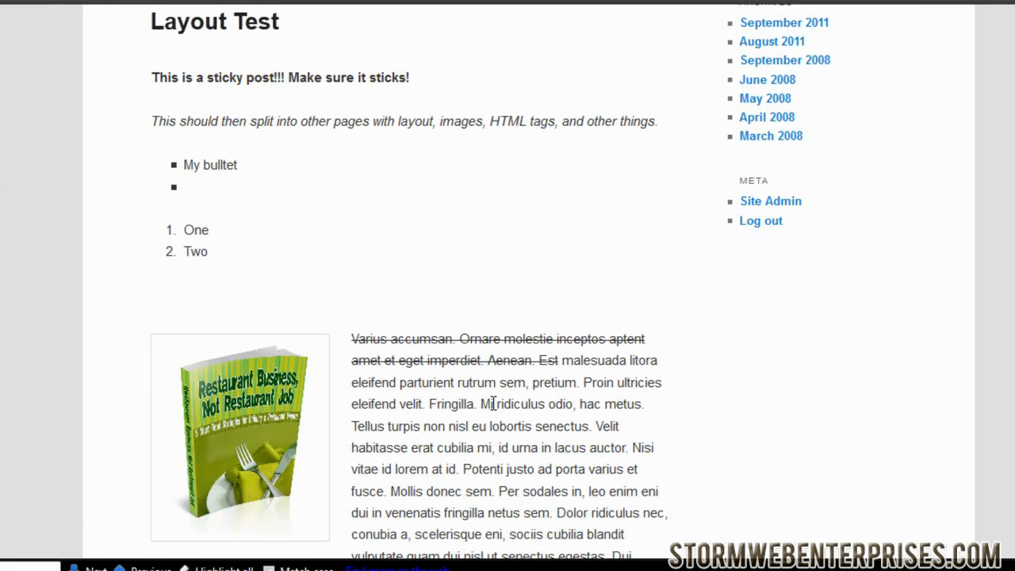
pyautogui.scroll(-10, 507, 317)
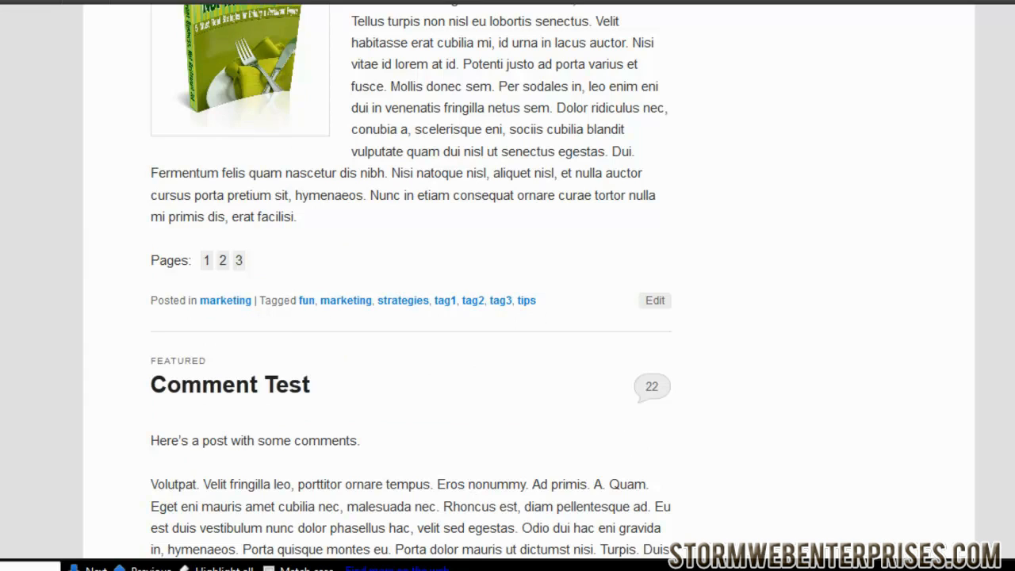
pyautogui.scroll(5, 411, 285)
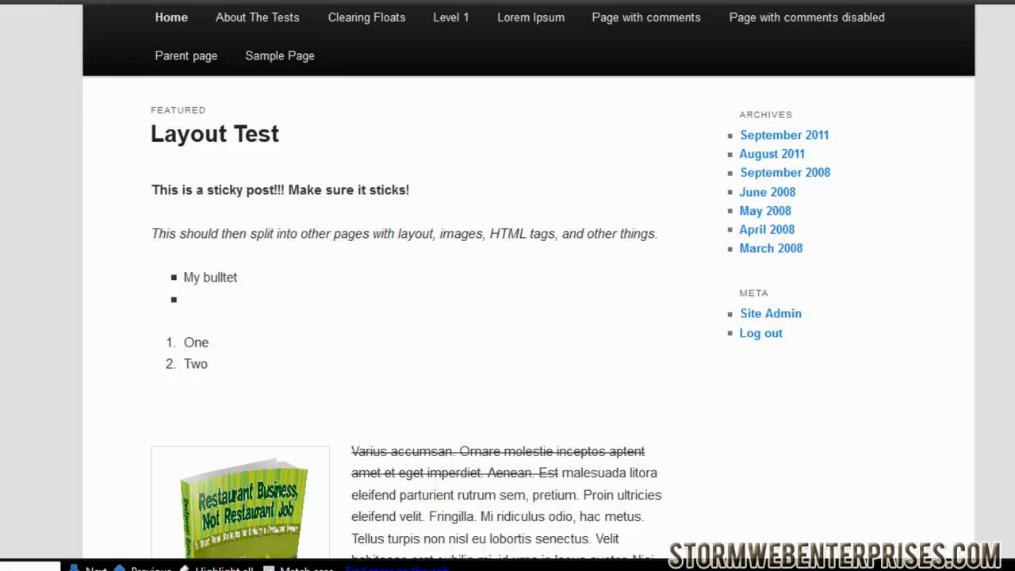
# Step: Return to the post editor in the WordPress admin and open the list of all pages
pyautogui.hotkey('ctrl', 'Tab')
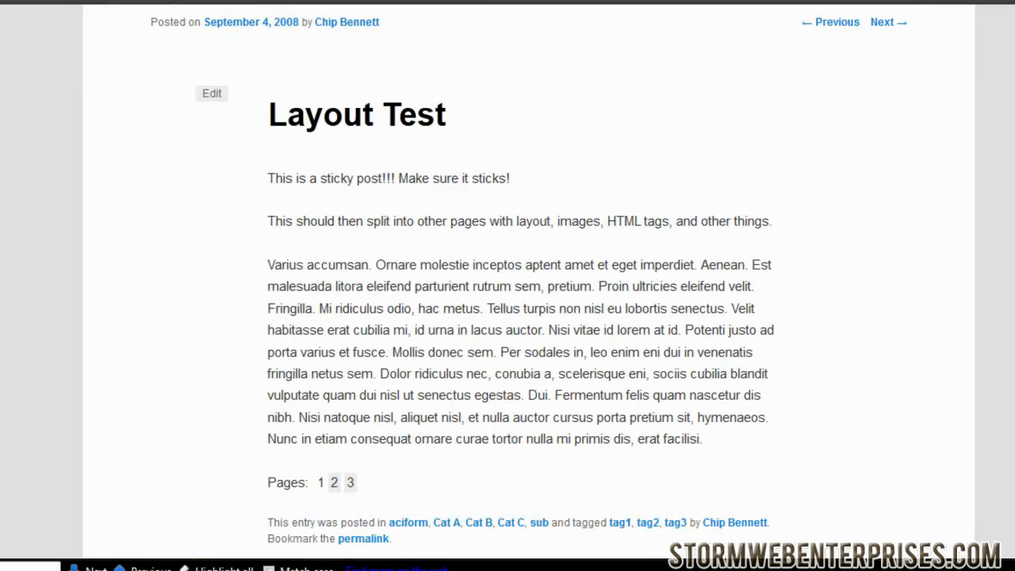
pyautogui.hotkey('ctrl', 'Tab')
pyautogui.hotkey('ctrl', 'Tab')
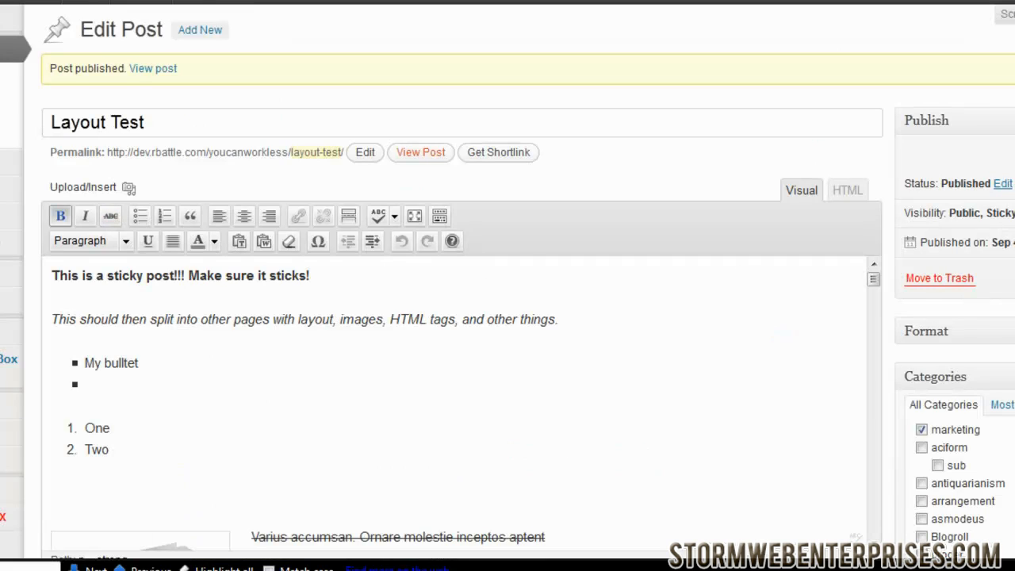
pyautogui.moveTo(9, 216)
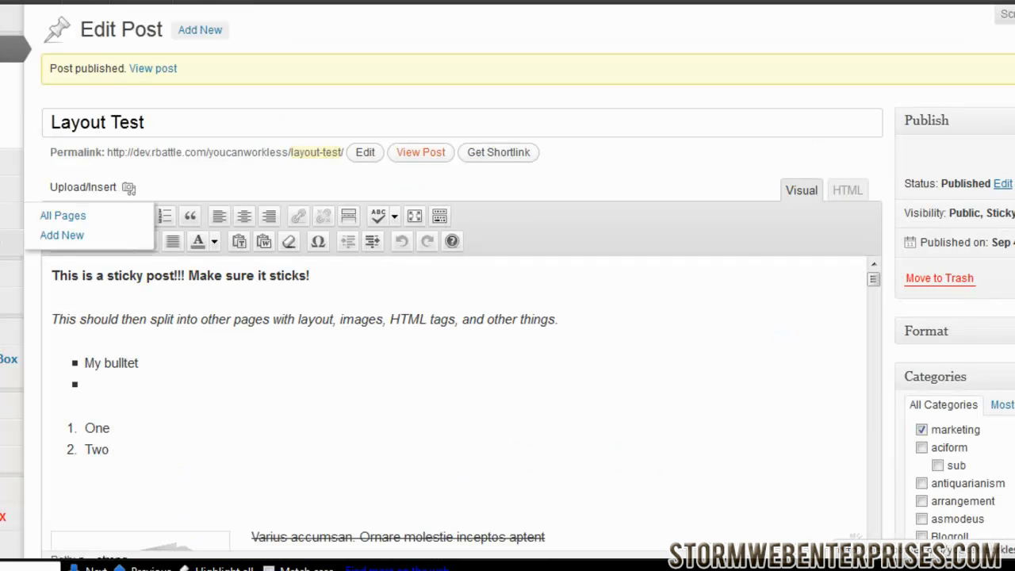
pyautogui.click(70, 218)
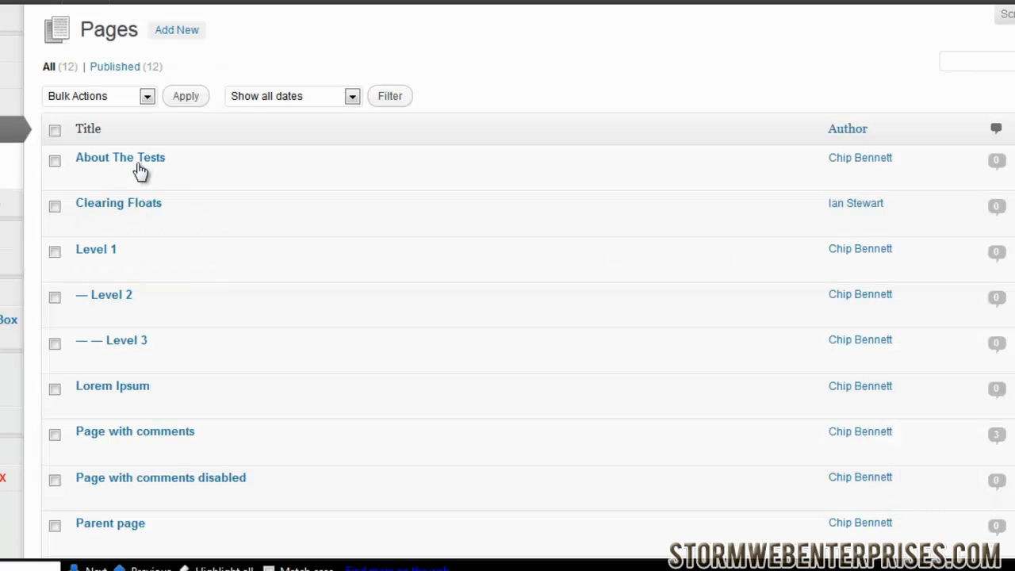
# Step: View the About The Tests page in the editor and return to the list of all pages
pyautogui.moveTo(140, 163)
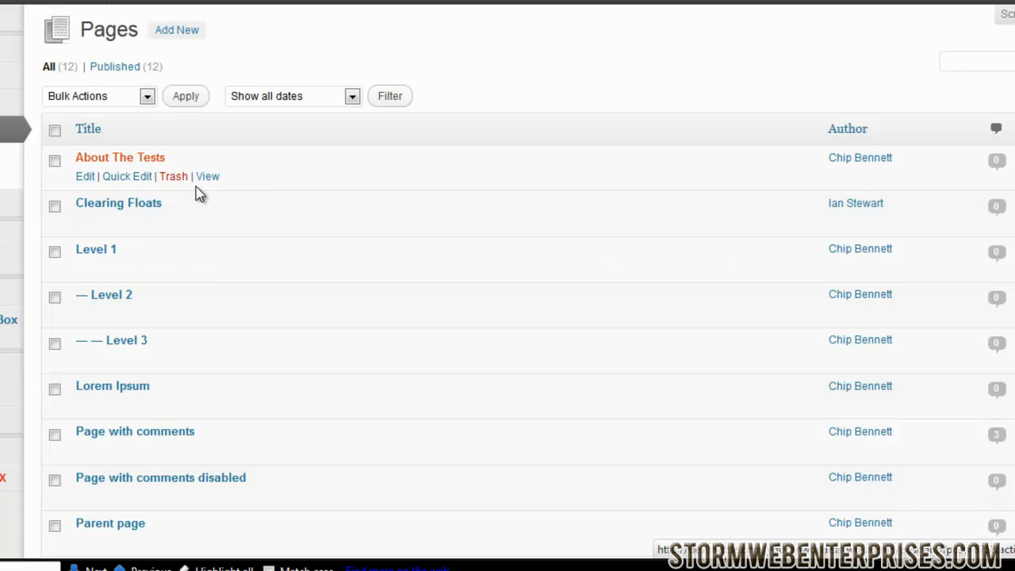
pyautogui.click(136, 162)
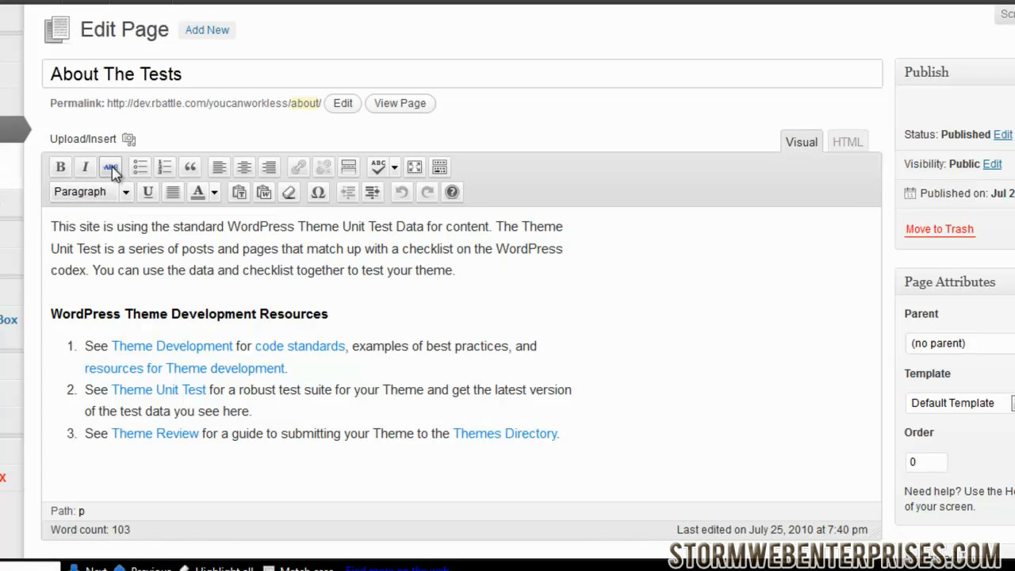
pyautogui.click(3, 155)
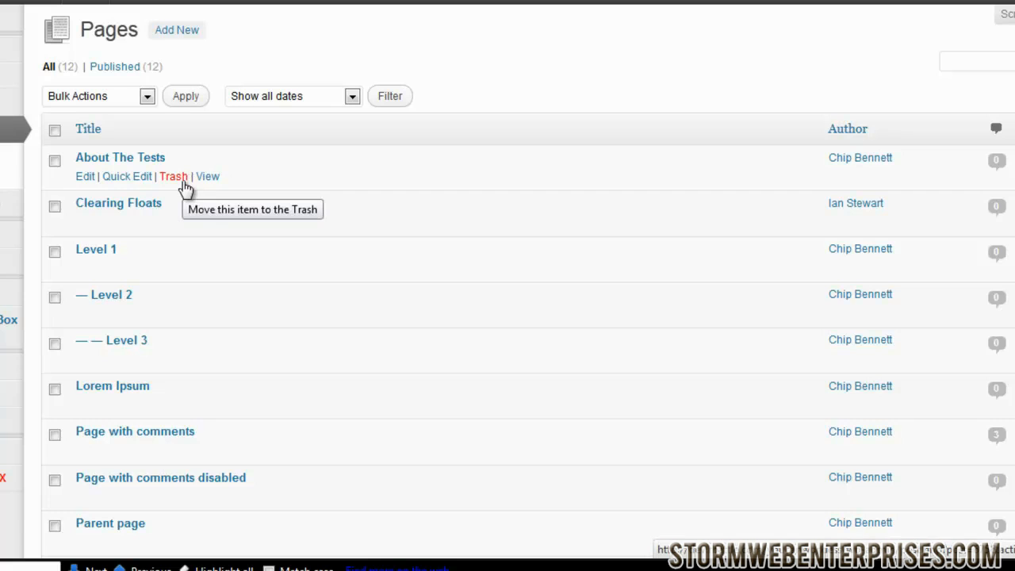
# Step: Open Quick Edit for the About The Tests page, review its status and template options, and cancel the edit
pyautogui.click(124, 184)
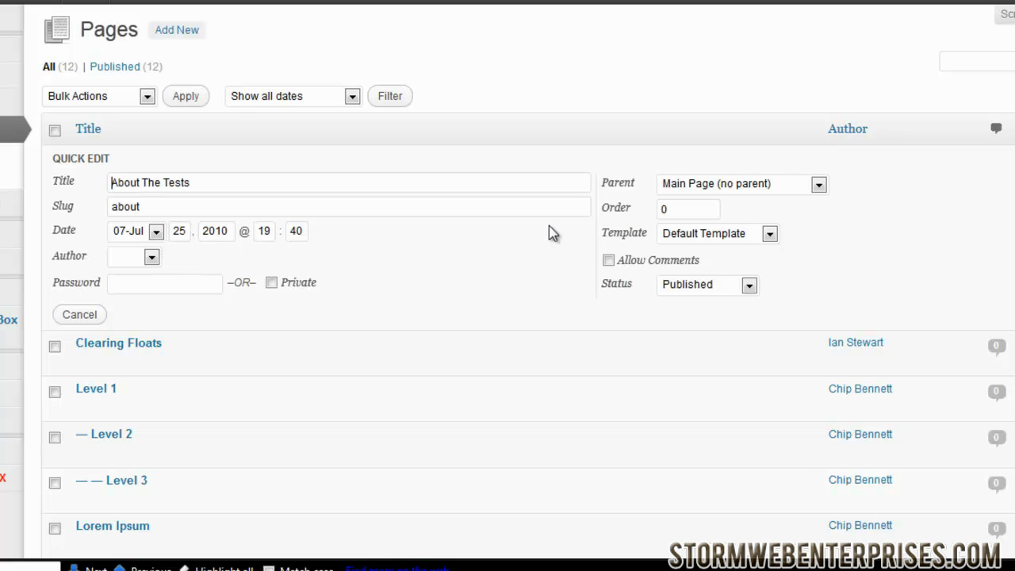
pyautogui.click(749, 287)
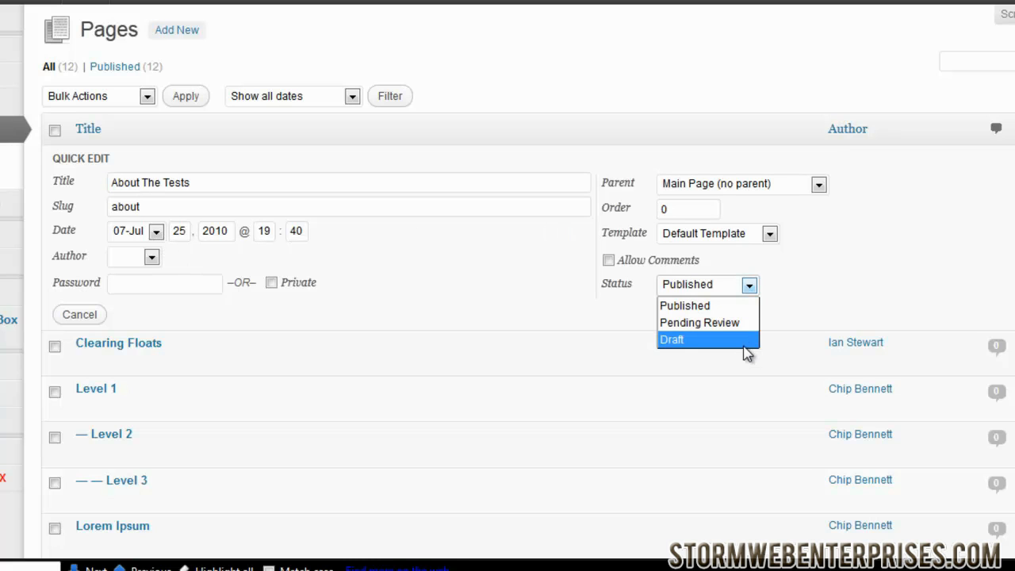
pyautogui.click(882, 275)
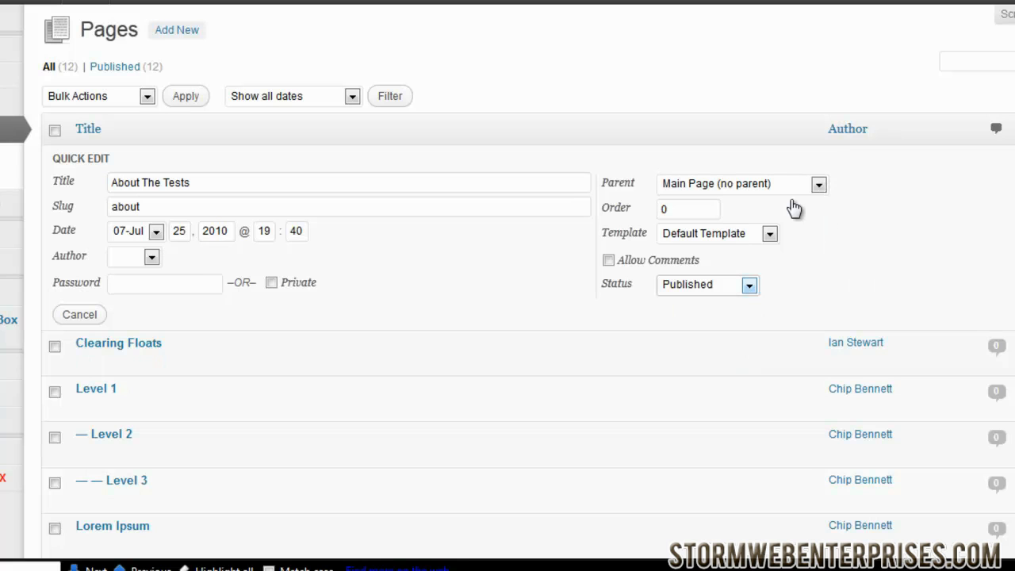
pyautogui.click(769, 234)
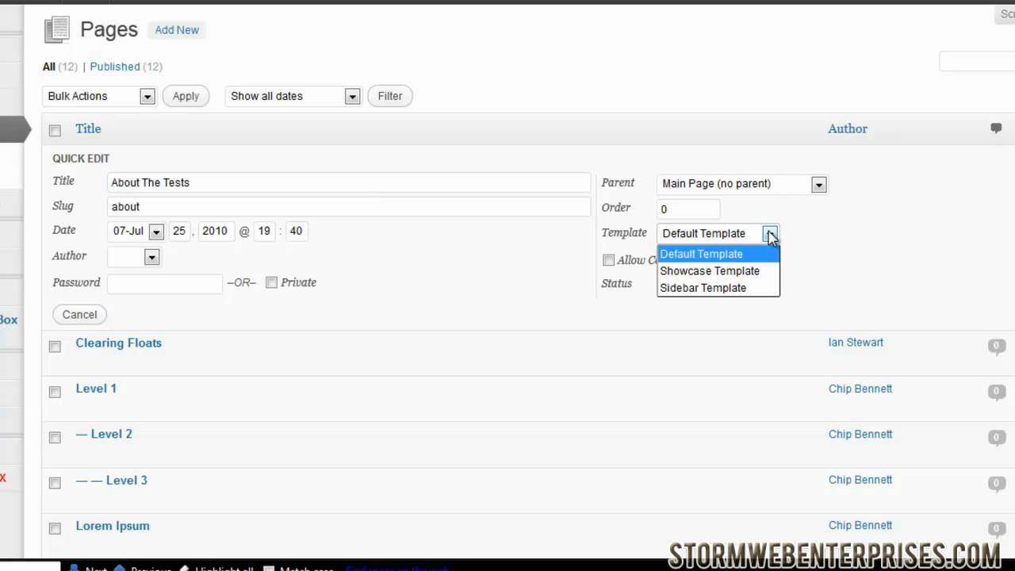
pyautogui.click(769, 234)
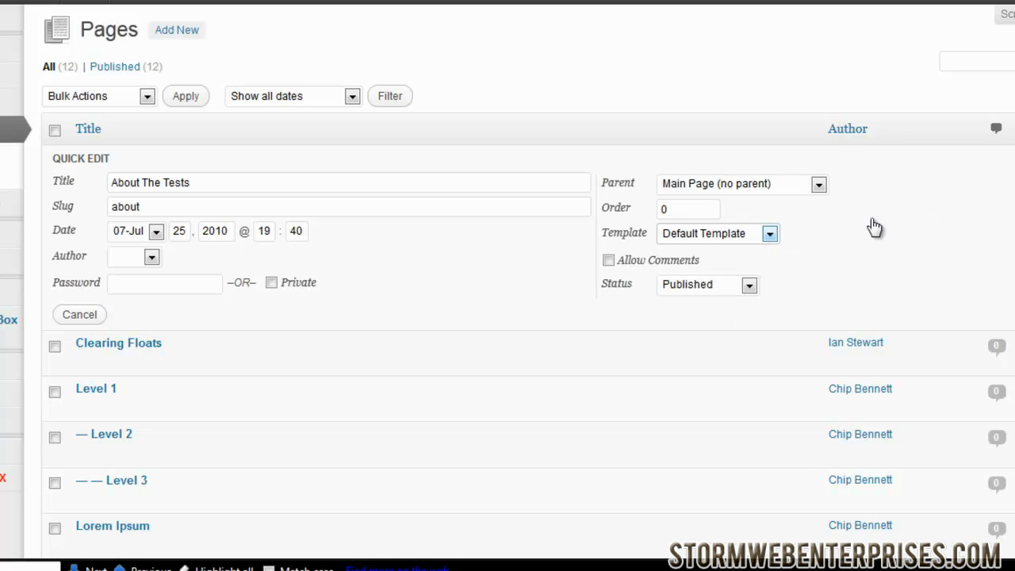
pyautogui.click(769, 234)
pyautogui.click(771, 236)
pyautogui.click(83, 315)
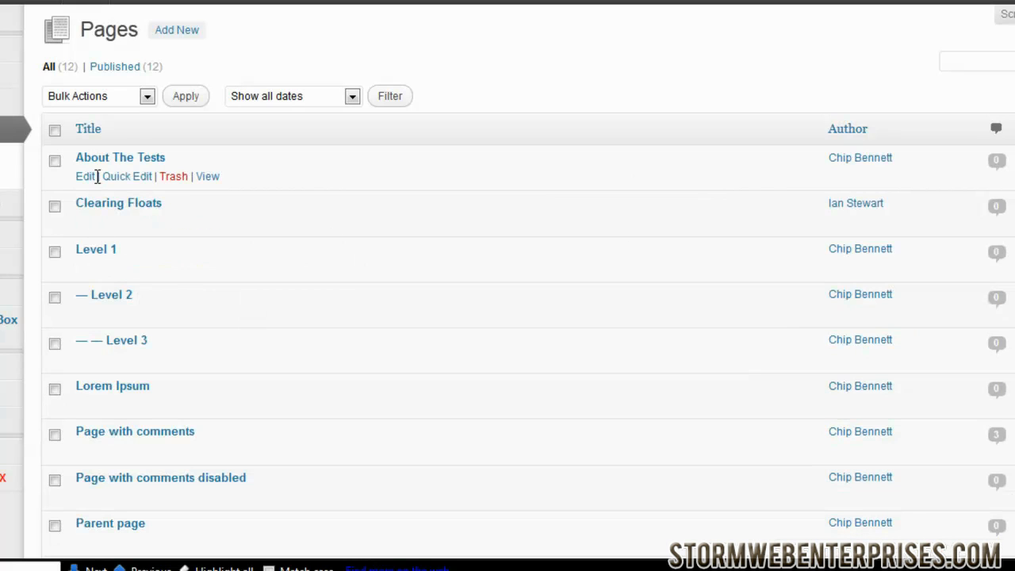
# Step: Open the About The Tests page for editing and look over its content, page attributes and Featured Image box
pyautogui.click(85, 176)
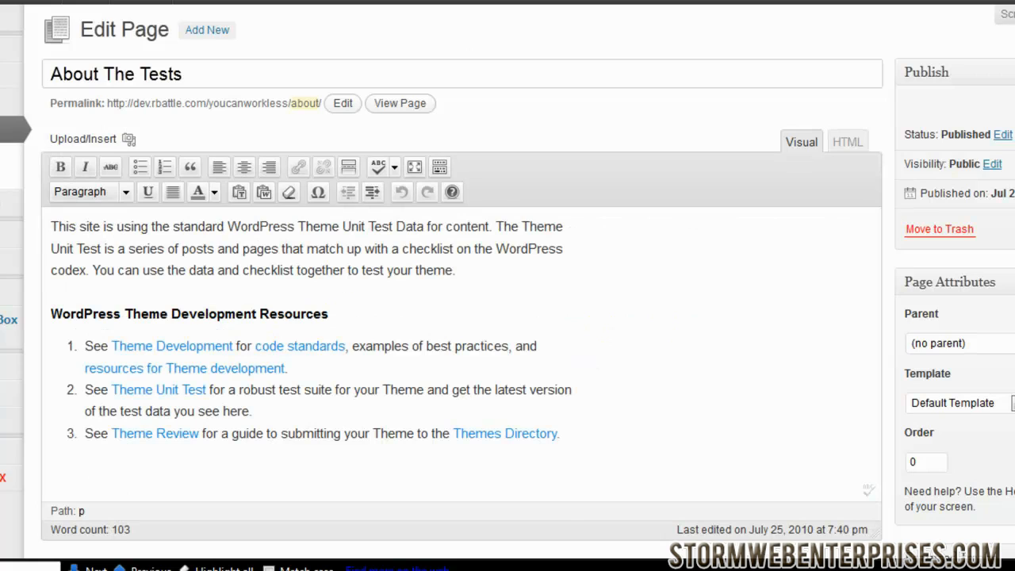
pyautogui.scroll(-1, 508, 285)
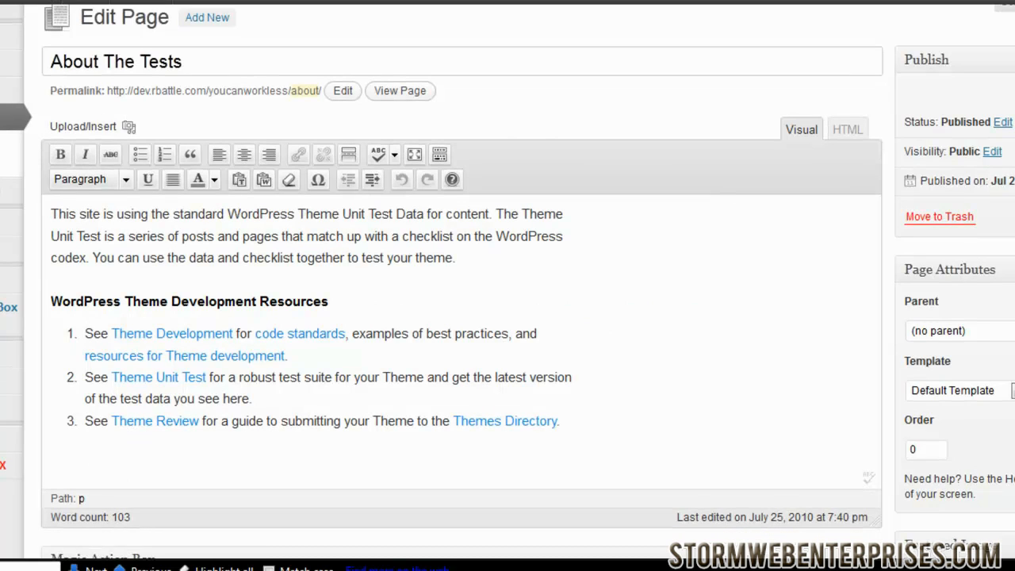
pyautogui.scroll(-3, 507, 285)
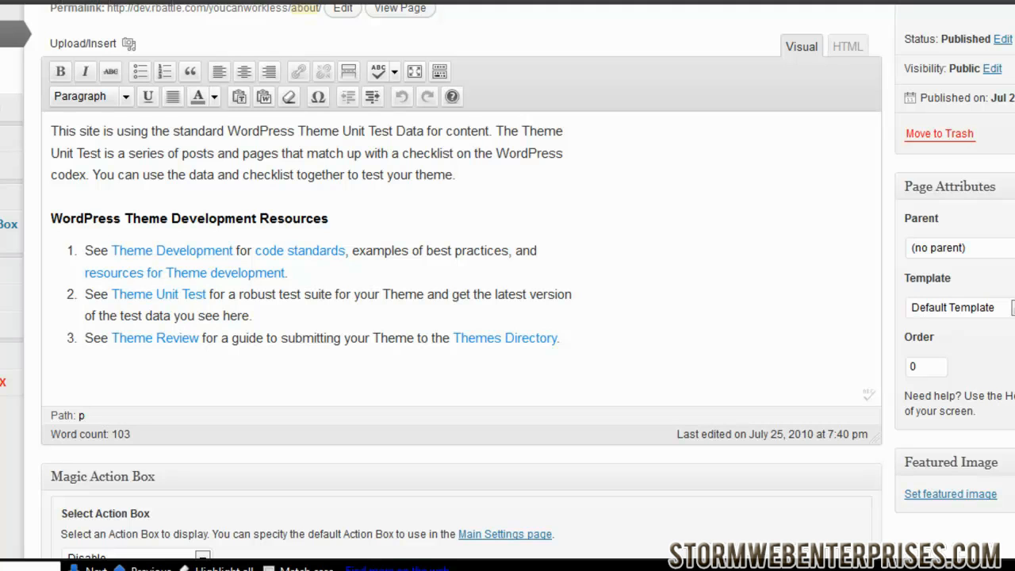
pyautogui.scroll(2, 508, 285)
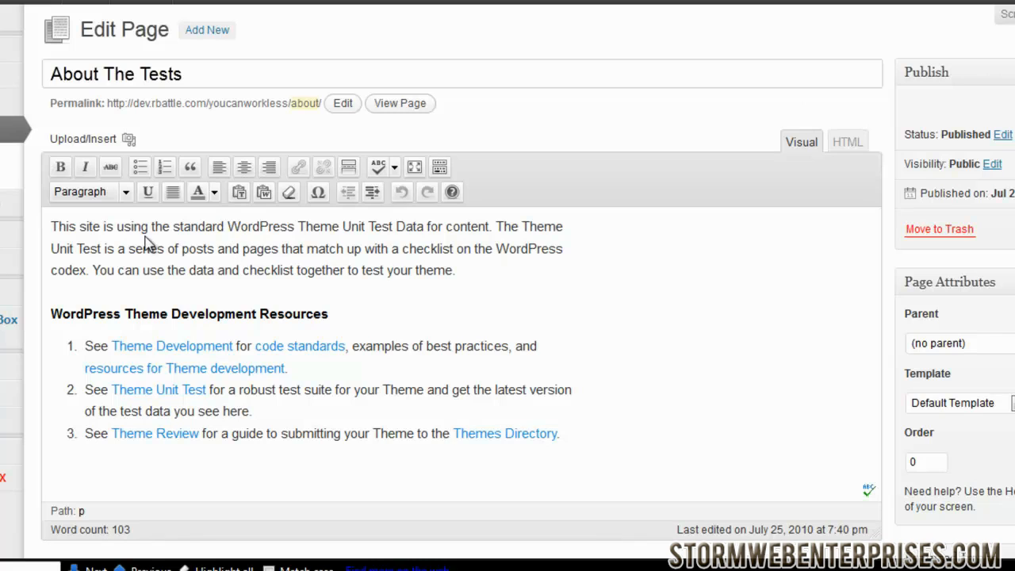
# Step: Insert twittericon.jpg from the Media Library without a link and move the image to the start of the first paragraph
pyautogui.click(129, 139)
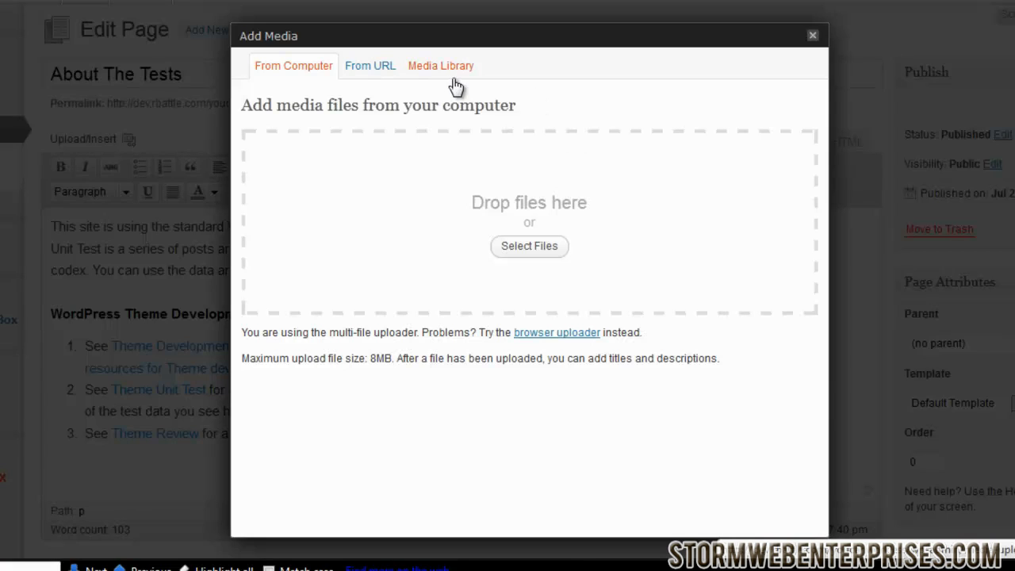
pyautogui.click(453, 76)
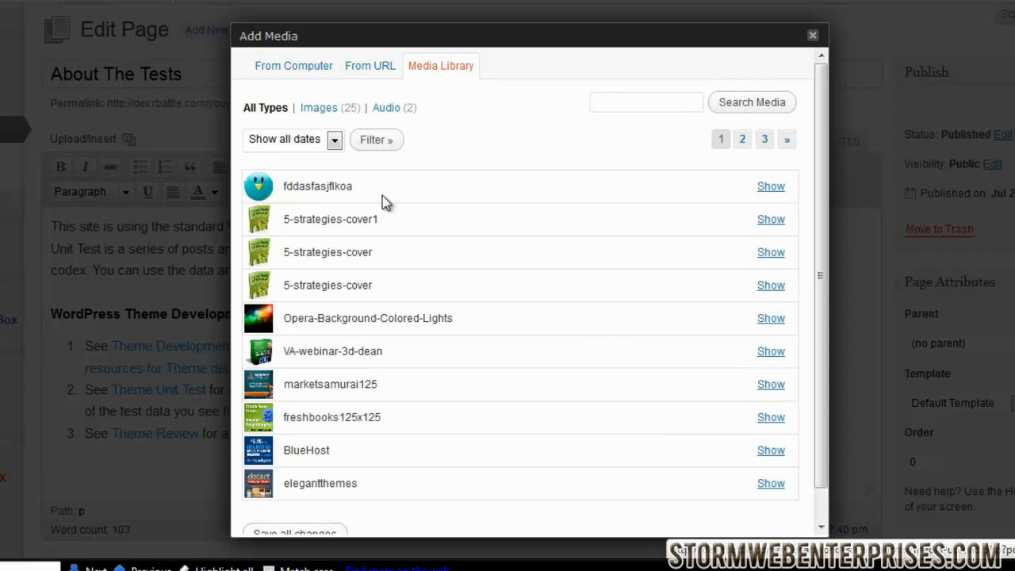
pyautogui.click(771, 187)
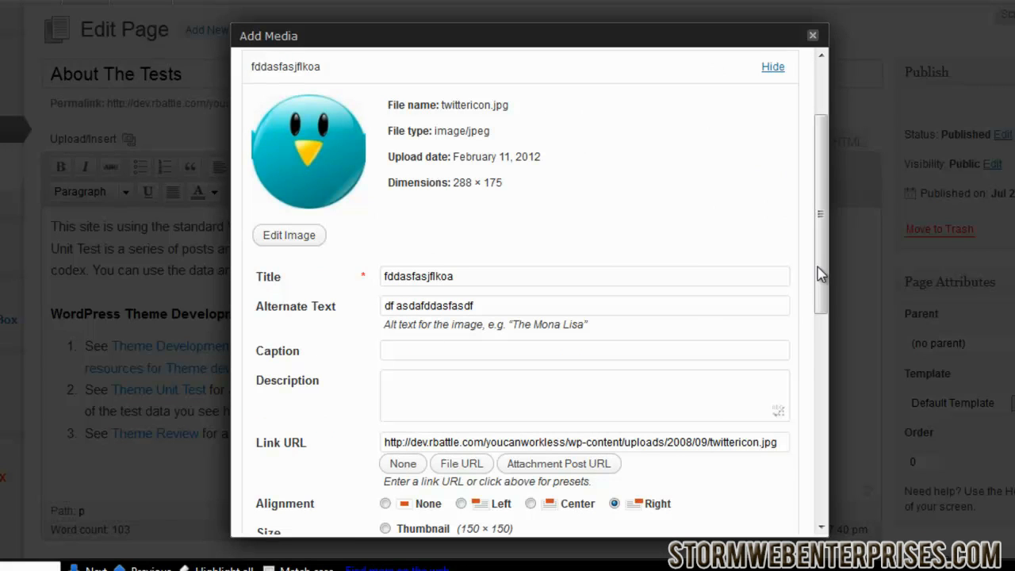
pyautogui.moveTo(821, 273); pyautogui.dragTo(792, 344)
pyautogui.click(402, 292)
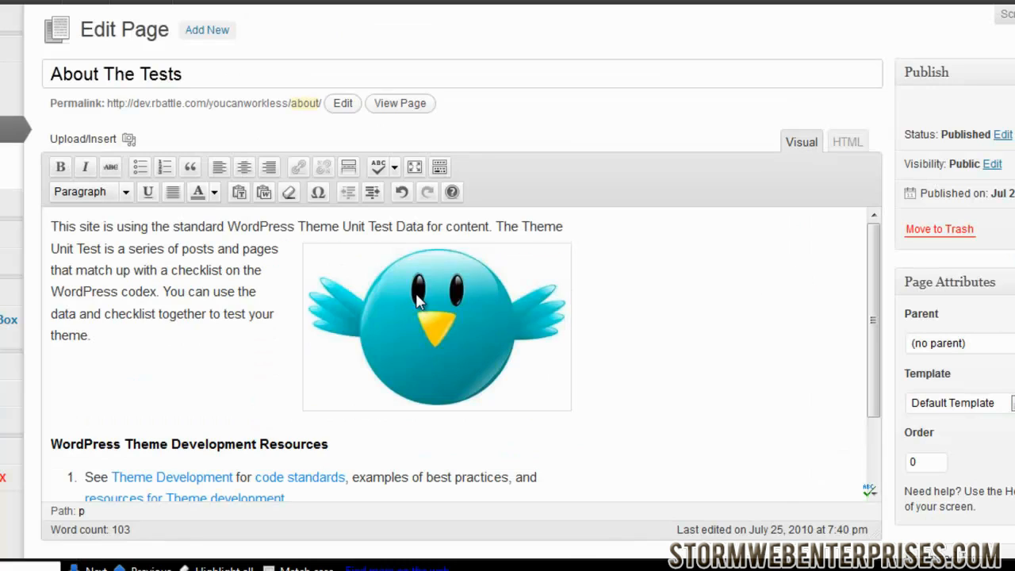
pyautogui.moveTo(418, 300); pyautogui.dragTo(49, 223)
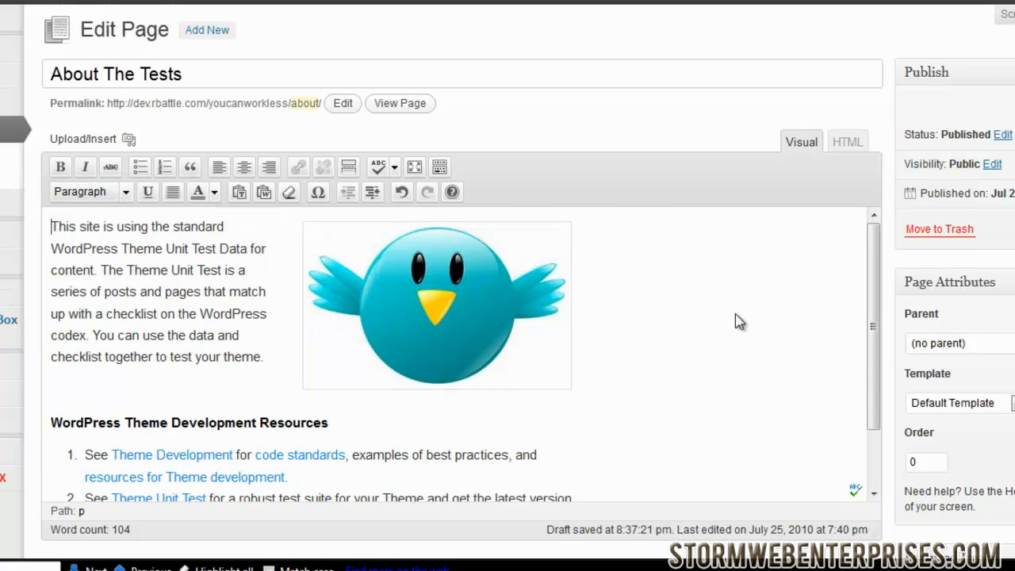
pyautogui.click(181, 271)
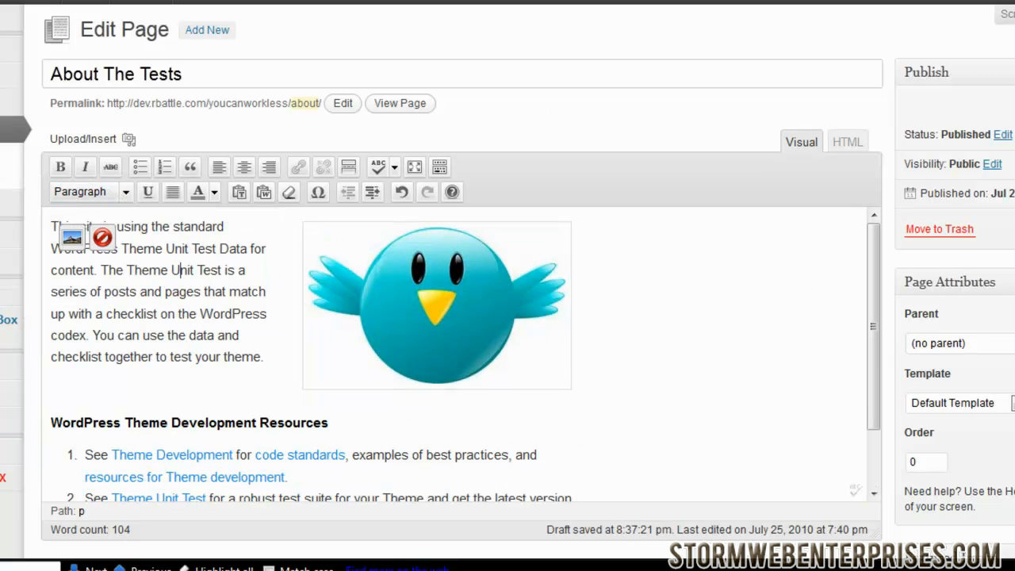
# Step: Check the page's HTML source, return to the visual view and look over the boxes below the content
pyautogui.click(849, 145)
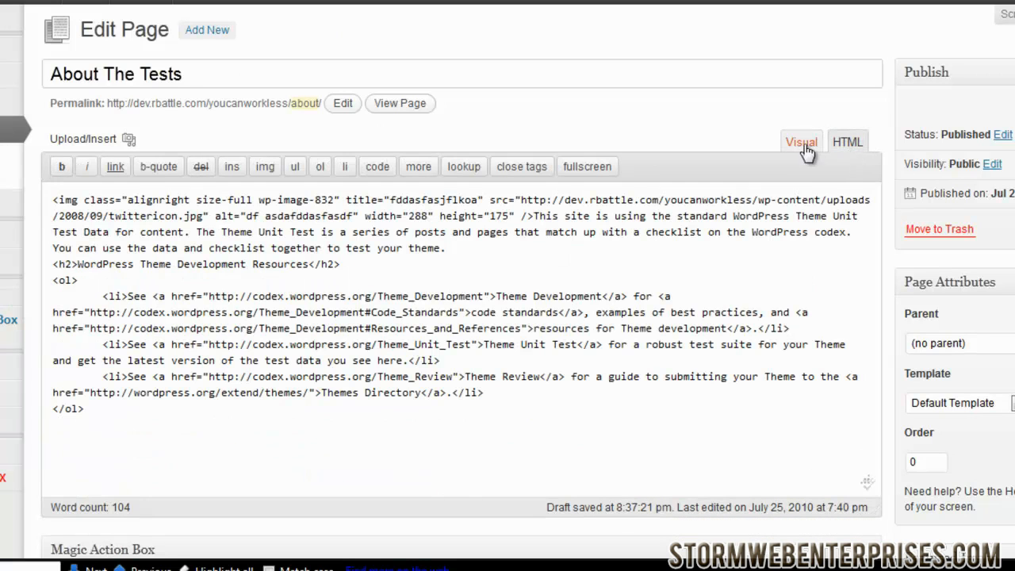
pyautogui.click(797, 145)
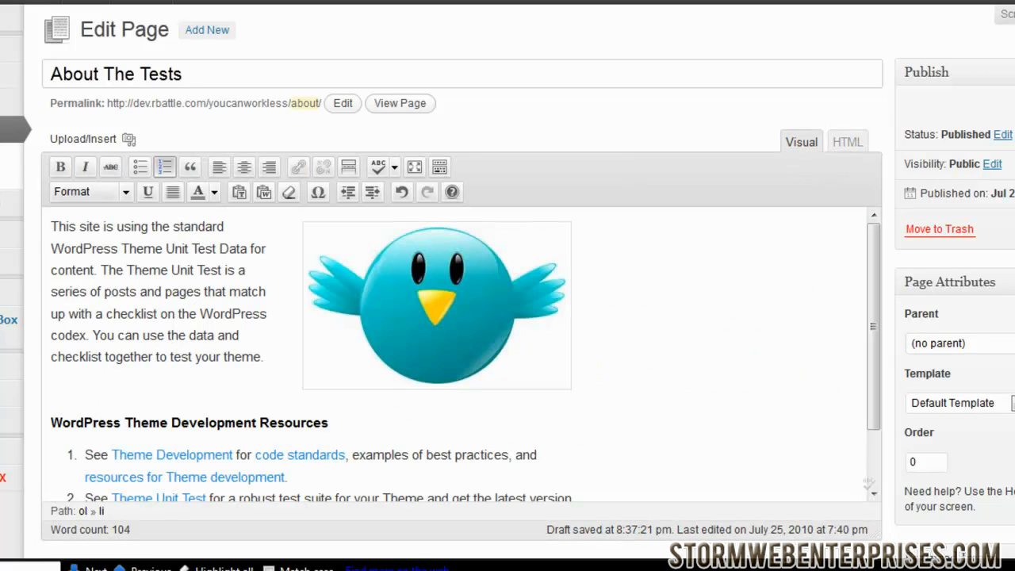
pyautogui.scroll(-3, 842, 154)
pyautogui.scroll(2, 507, 286)
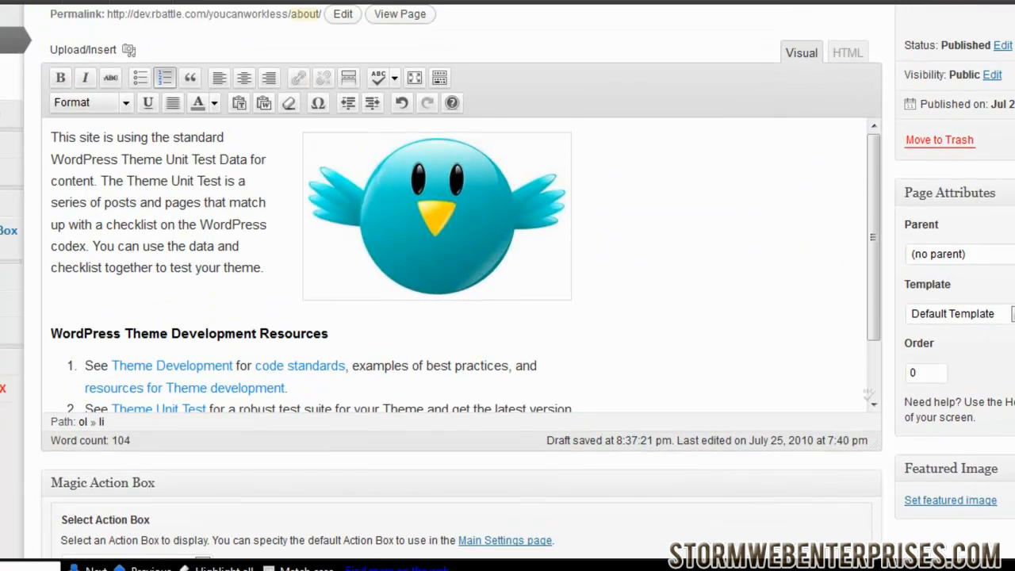
# Step: Review the Parent and Template choices in Page Attributes, keeping (no parent) and Default Template
pyautogui.scroll(-2, 507, 285)
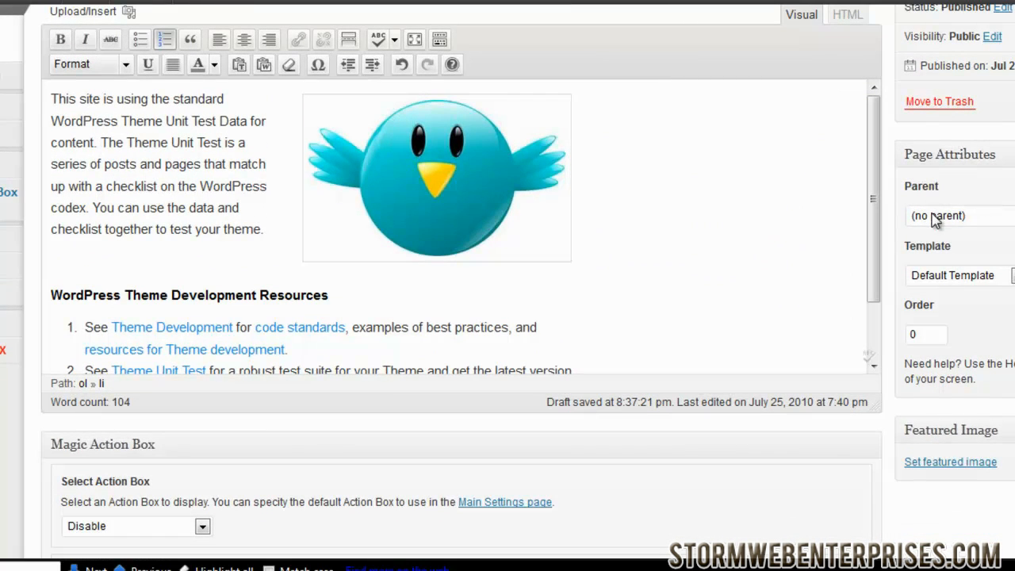
pyautogui.click(1008, 220)
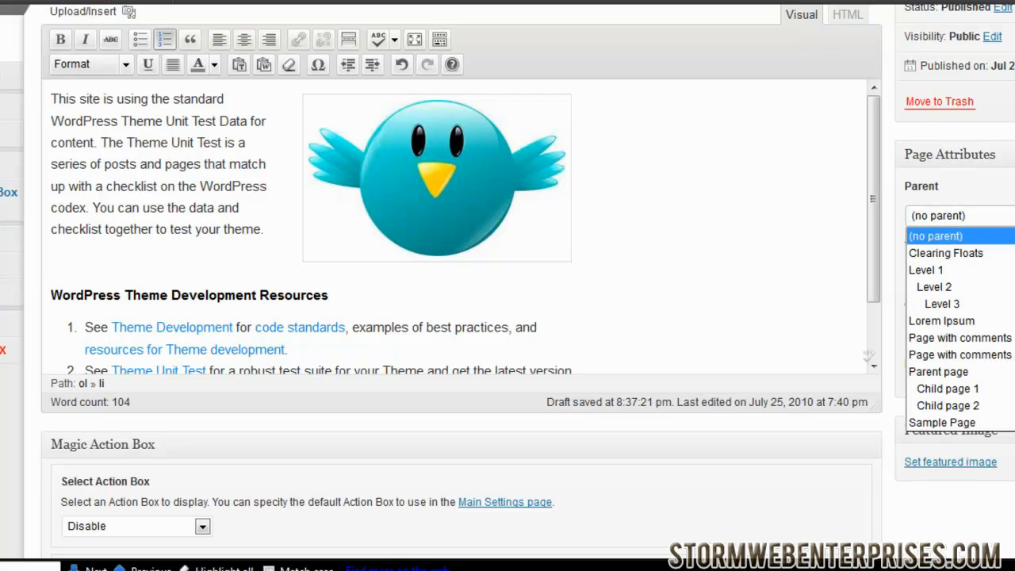
pyautogui.click(967, 235)
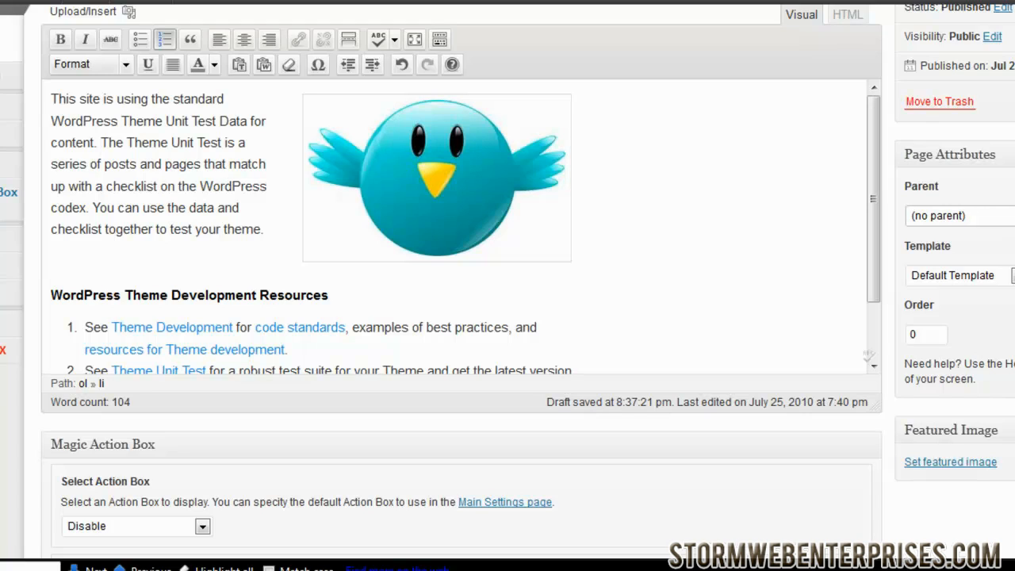
pyautogui.click(1005, 277)
pyautogui.click(1005, 277)
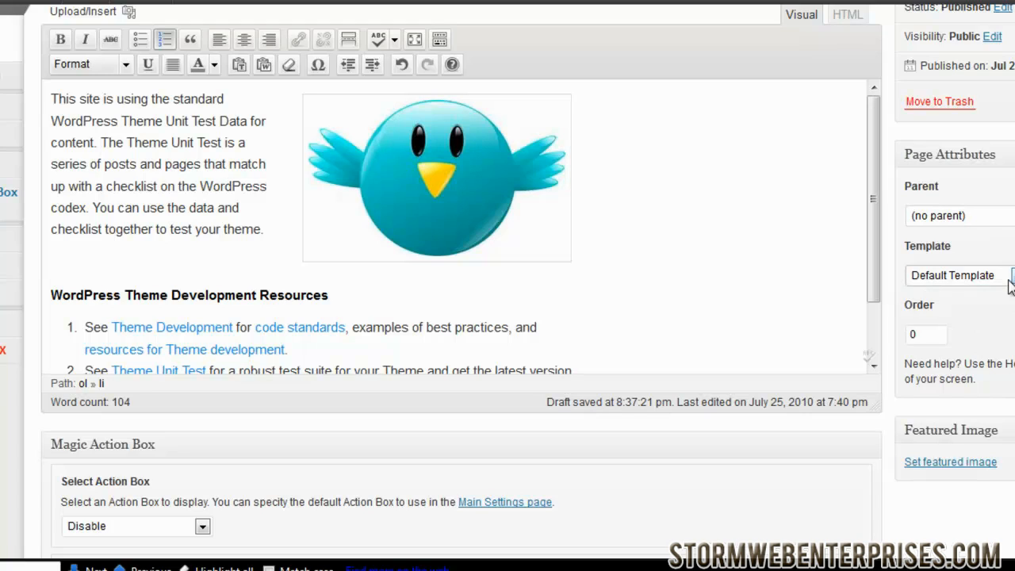
pyautogui.click(1005, 278)
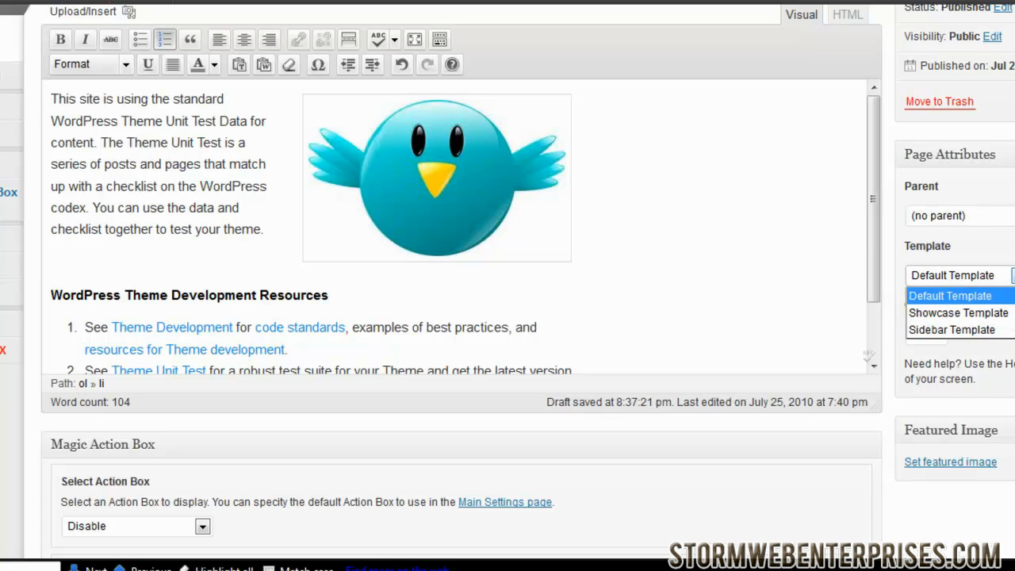
pyautogui.click(995, 295)
# Step: Look over the page content and the Magic Action Box options below it, and update the page
pyautogui.scroll(-1, 507, 286)
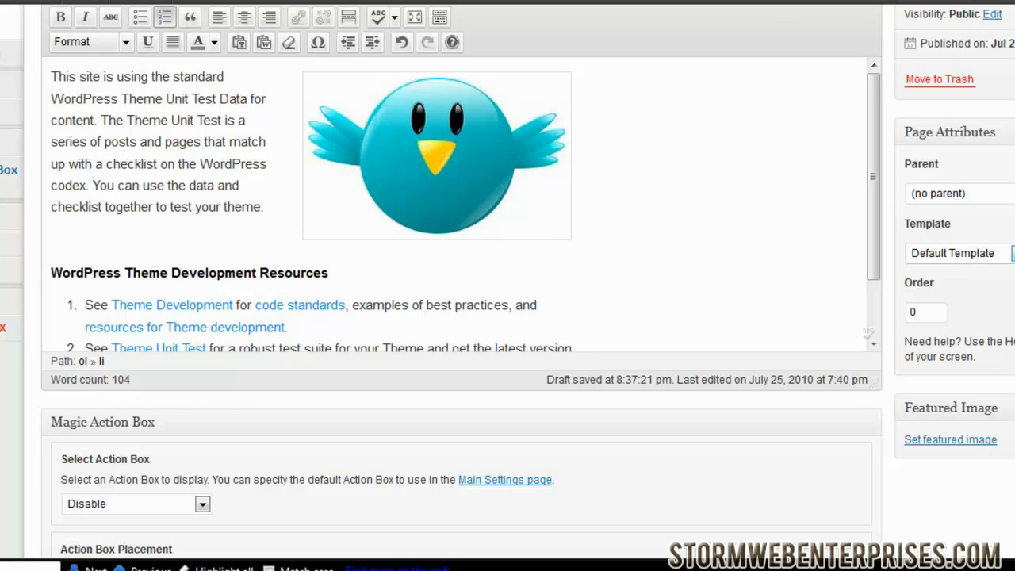
pyautogui.scroll(-1, 507, 285)
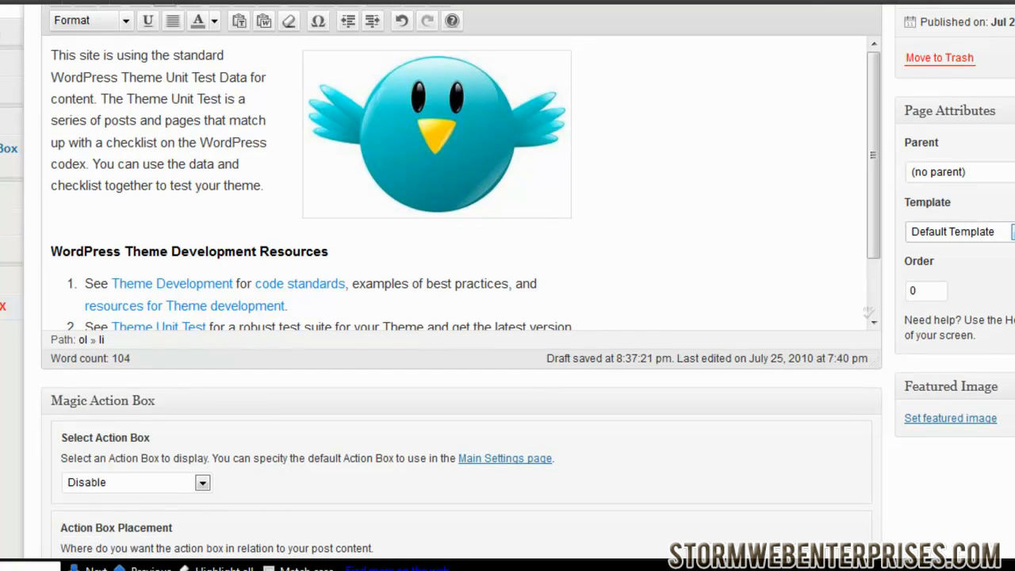
pyautogui.scroll(3, 507, 285)
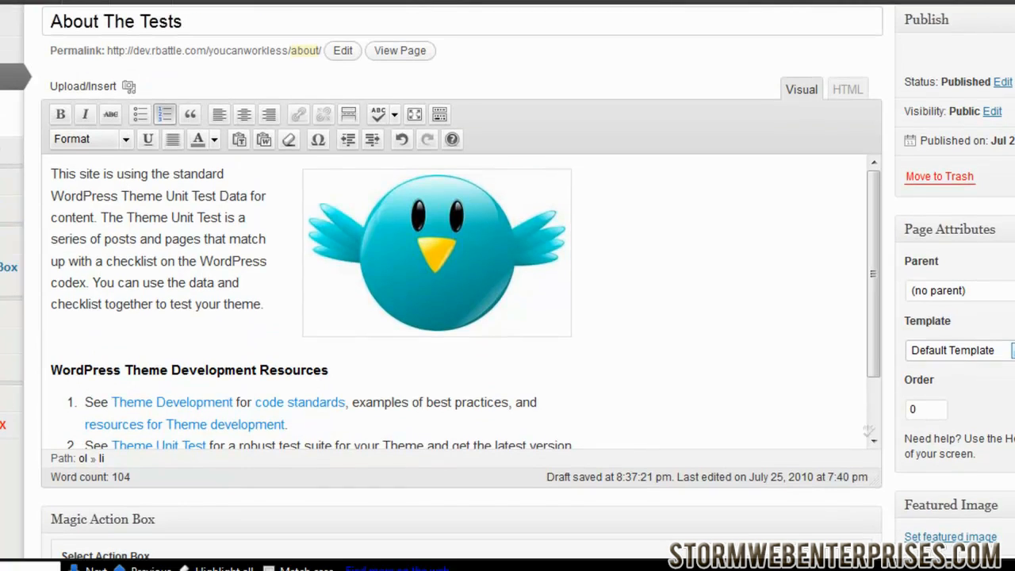
pyautogui.moveTo(52, 176); pyautogui.dragTo(165, 224)
pyautogui.click(224, 283)
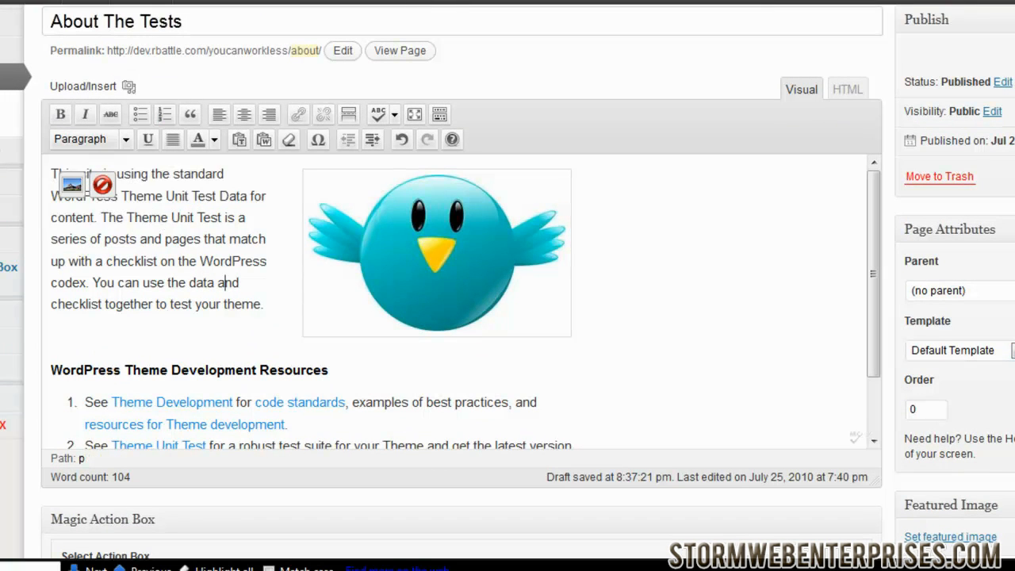
pyautogui.scroll(-10, 224, 283)
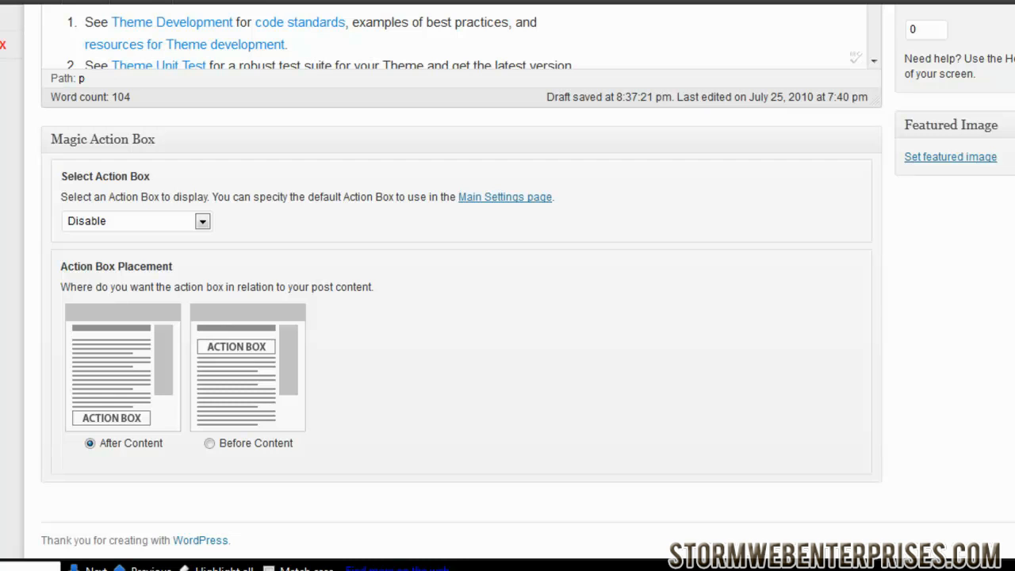
pyautogui.scroll(10, 912, 276)
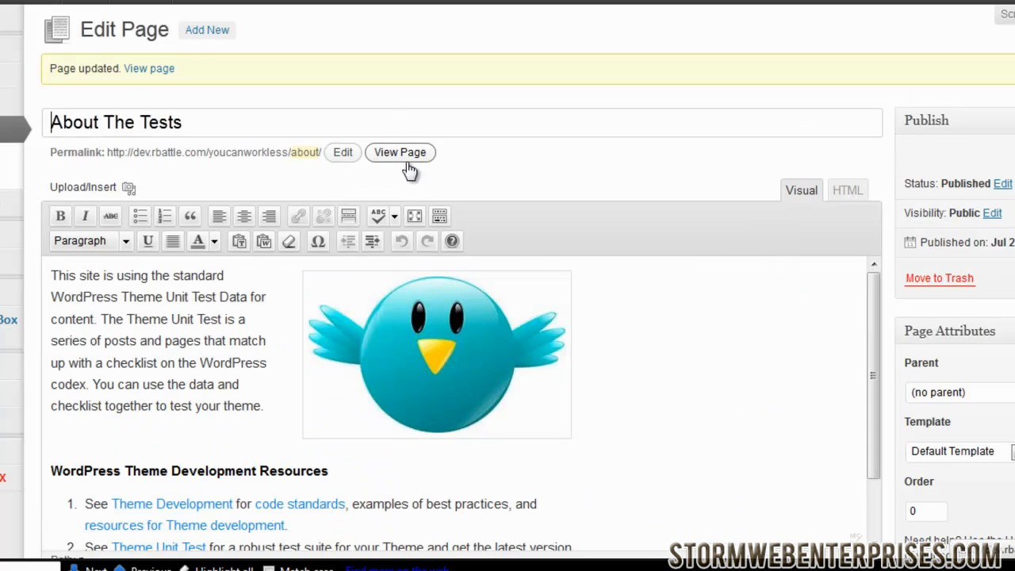
# Step: View the published About The Tests page, look over its text and image, and reopen the page for editing
pyautogui.click(401, 153)
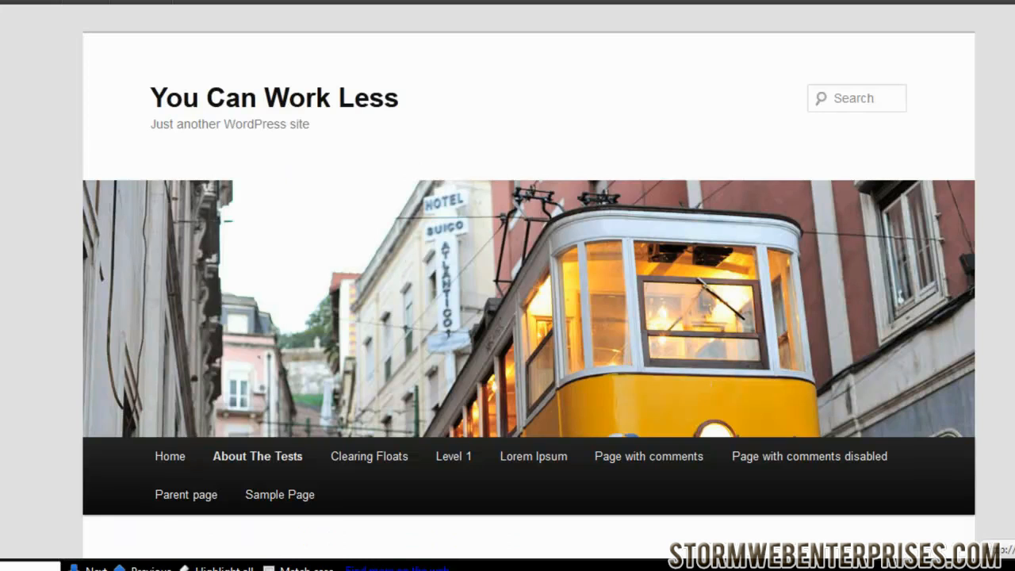
pyautogui.scroll(-7, 528, 286)
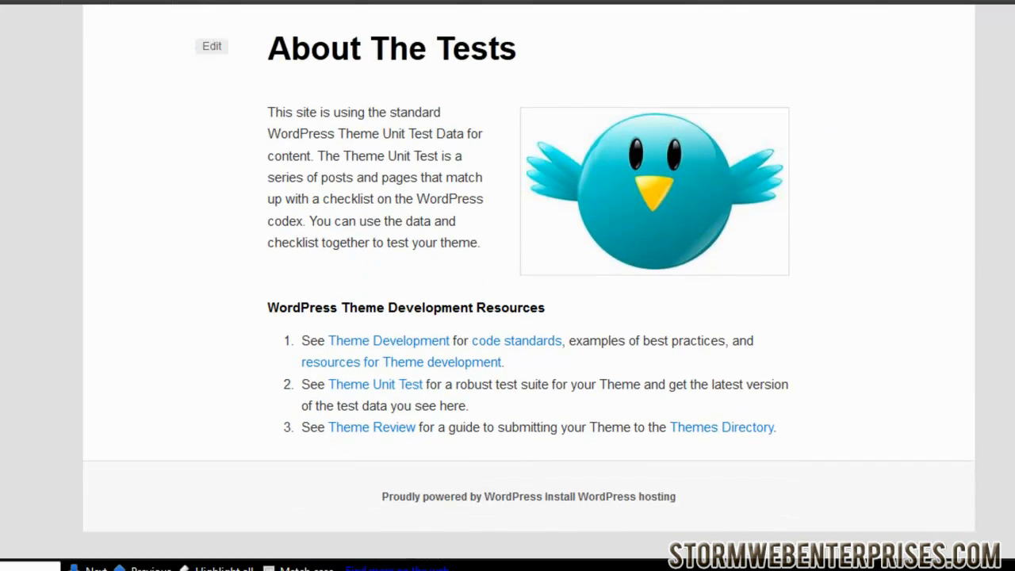
pyautogui.scroll(4, 190, 369)
pyautogui.scroll(-2, 191, 369)
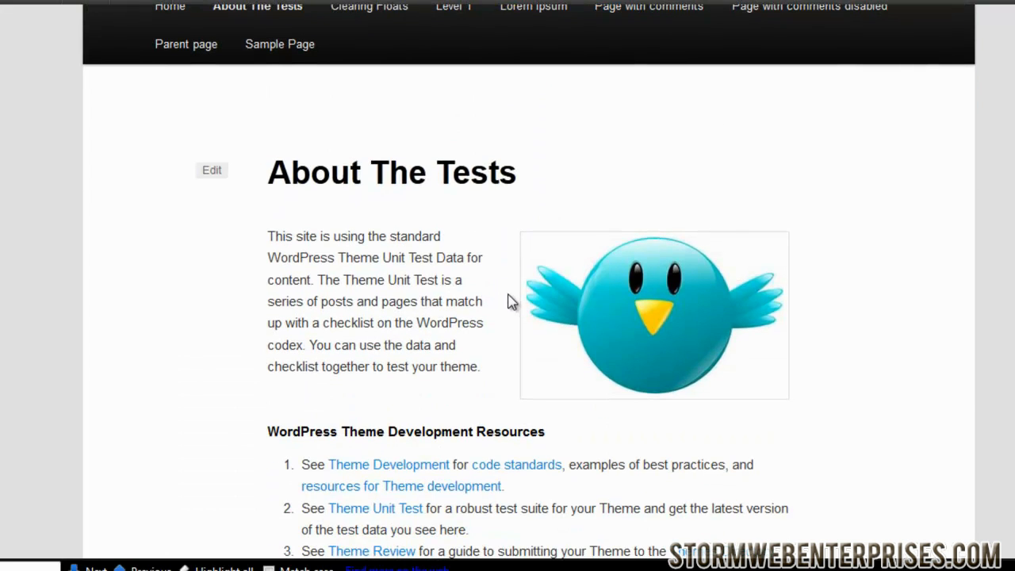
pyautogui.scroll(-2, 894, 344)
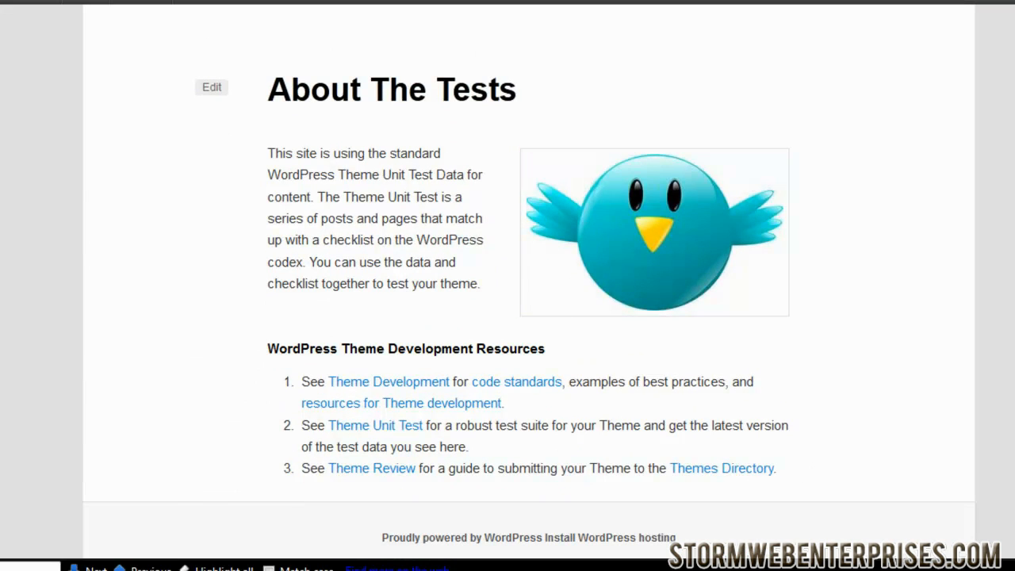
pyautogui.click(212, 87)
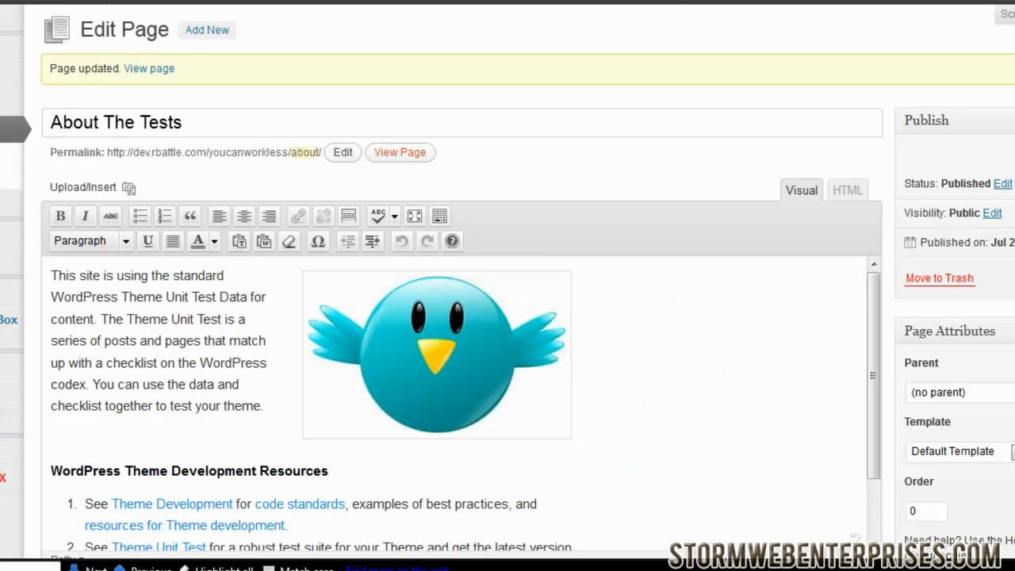
# Step: Examine the page's HTML source from the image code to the end of the list and return to the visual view
pyautogui.scroll(-1, 508, 285)
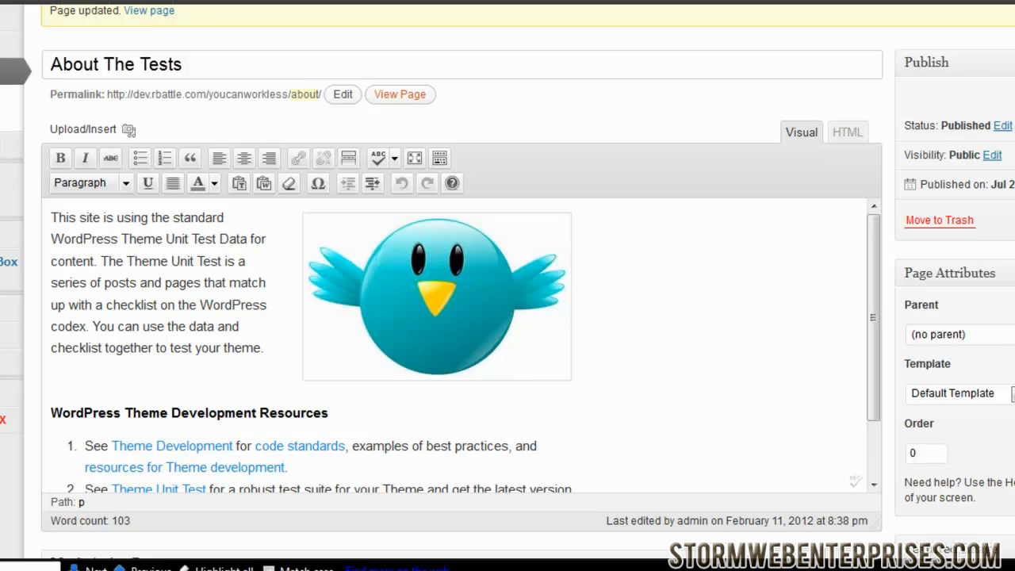
pyautogui.click(846, 133)
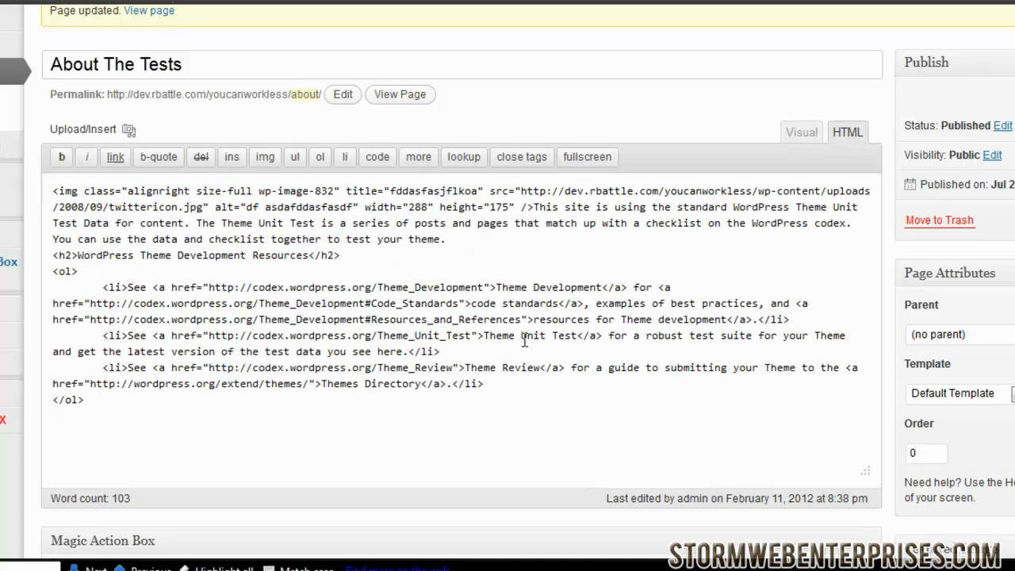
pyautogui.moveTo(57, 198); pyautogui.dragTo(532, 387)
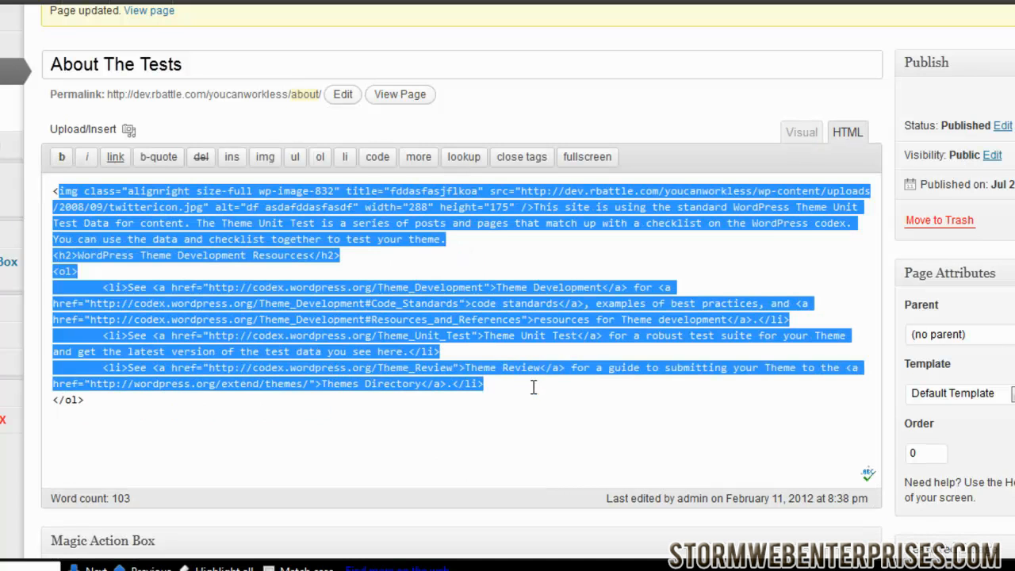
pyautogui.click(534, 404)
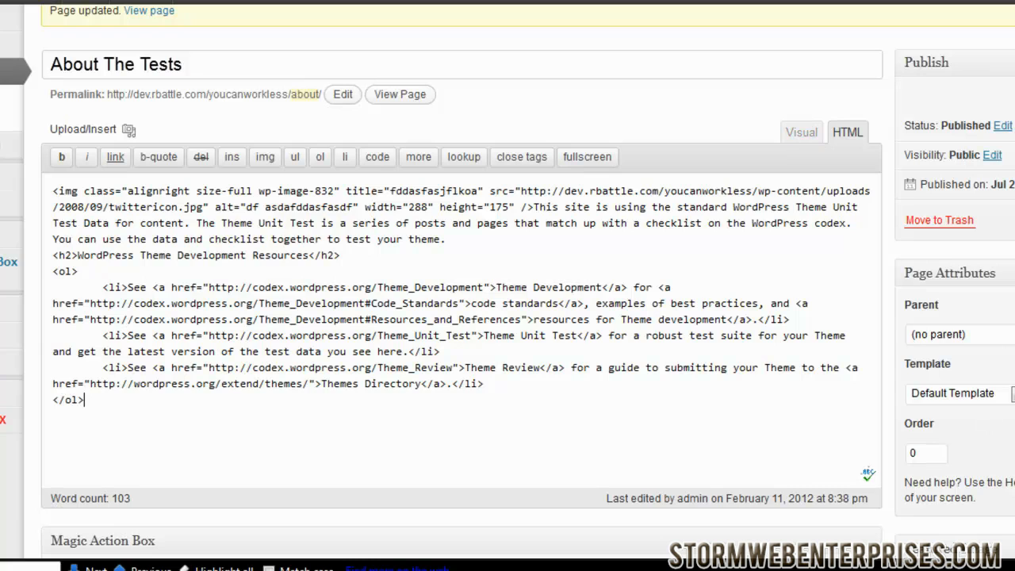
pyautogui.click(802, 132)
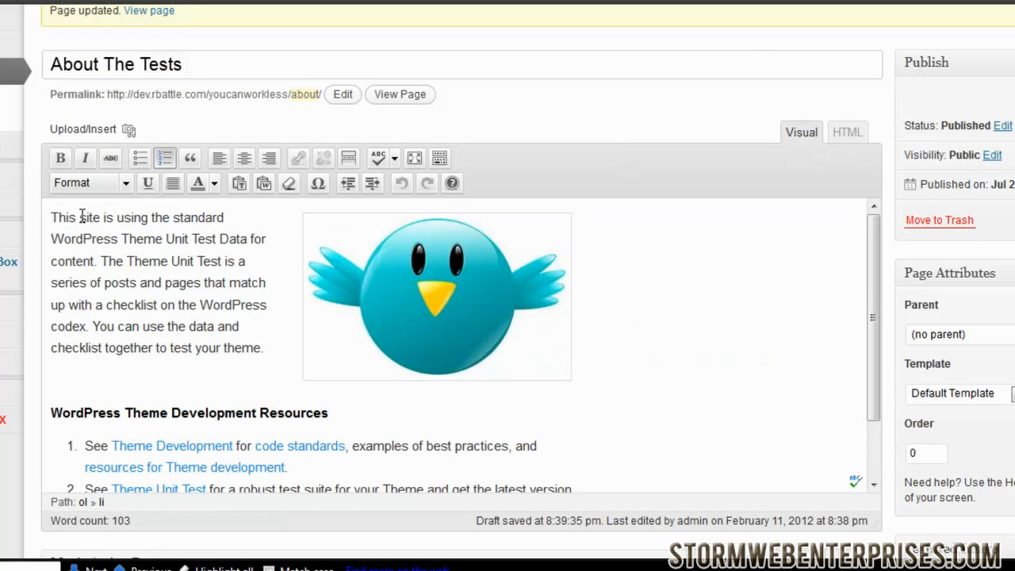
pyautogui.moveTo(80, 219); pyautogui.dragTo(227, 219)
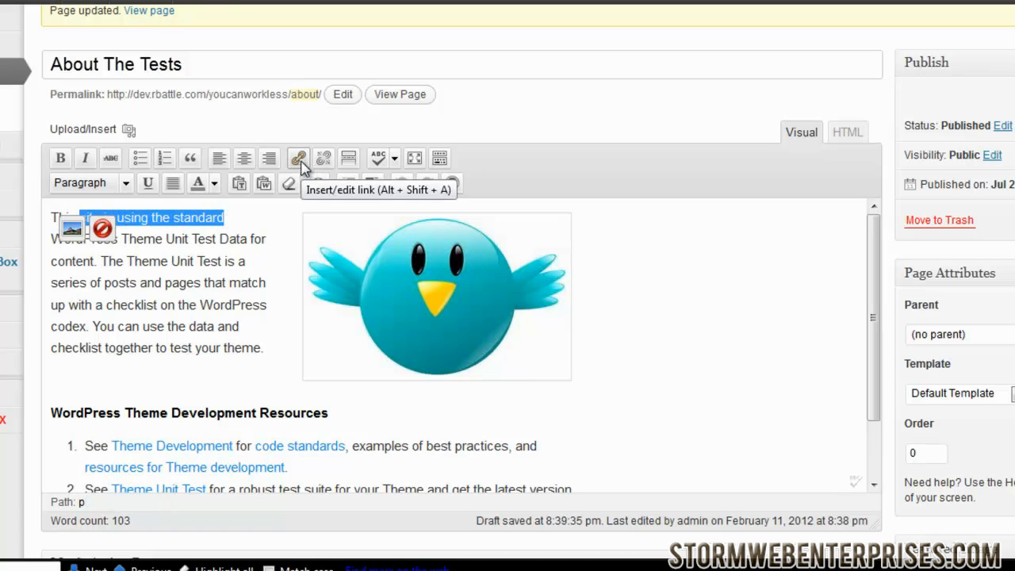
pyautogui.click(298, 161)
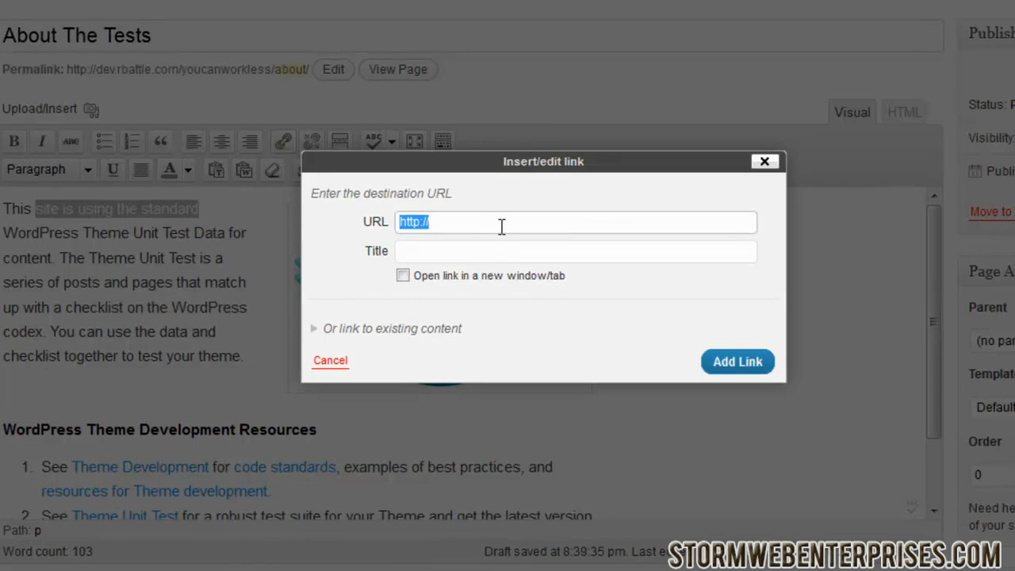
pyautogui.click(501, 224)
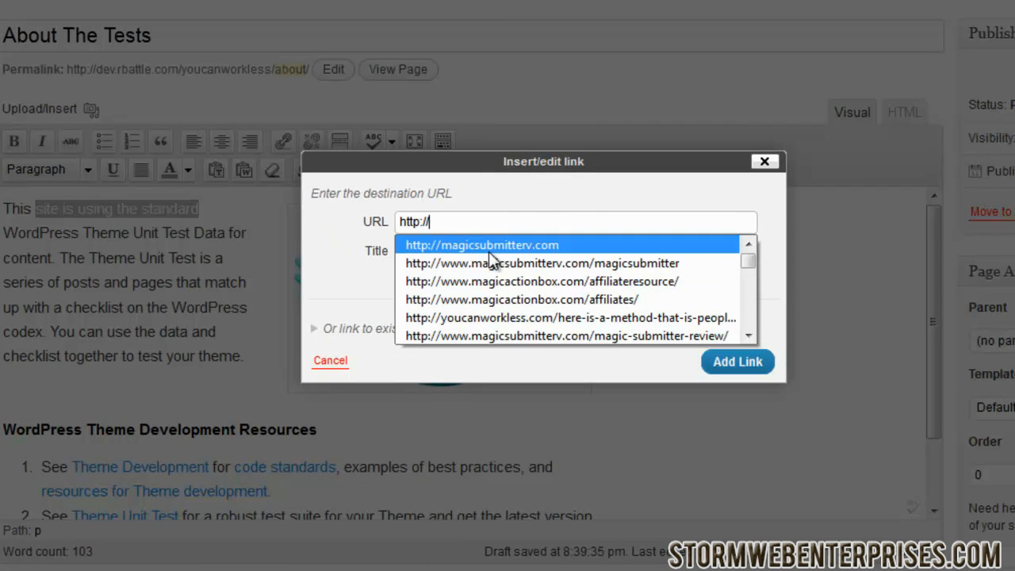
pyautogui.click(510, 304)
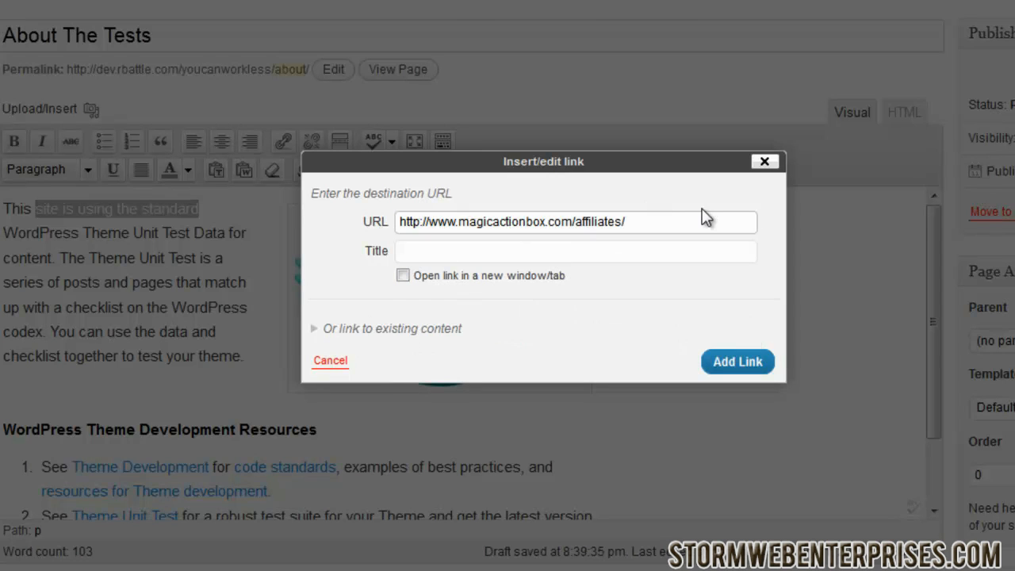
pyautogui.click(615, 249)
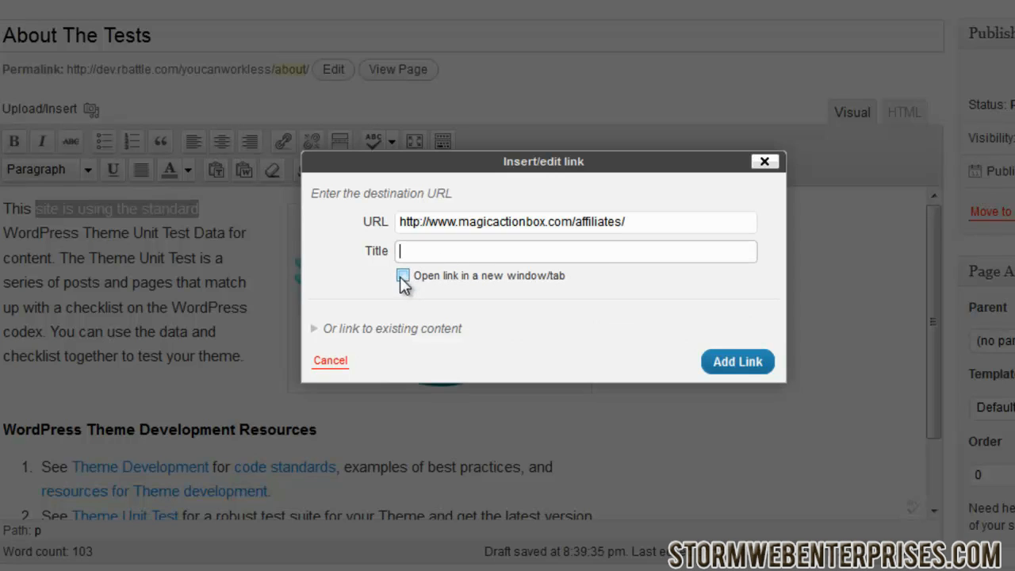
# Step: Change the link's target to the existing Sample Page, add the link and check the page it opens
pyautogui.click(383, 330)
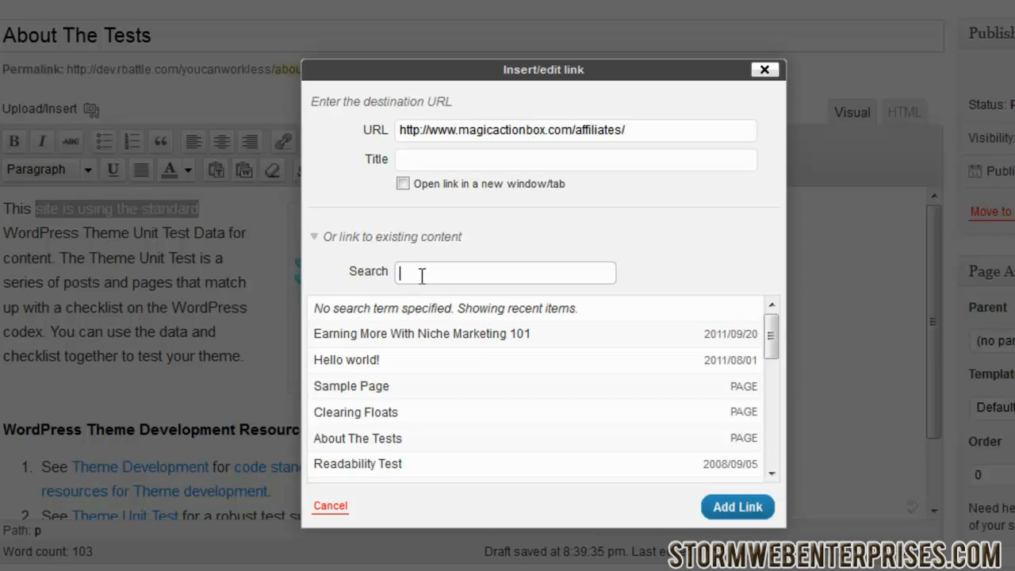
pyautogui.moveTo(774, 340)
pyautogui.mouseDown()
pyautogui.moveTo(772, 421)
pyautogui.moveTo(785, 342)
pyautogui.mouseUp()
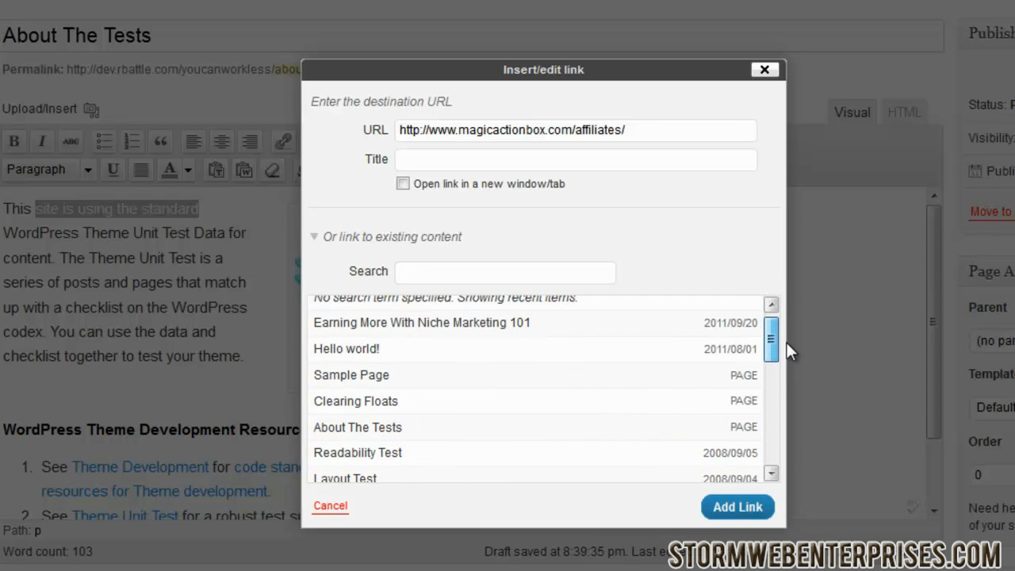
pyautogui.click(483, 374)
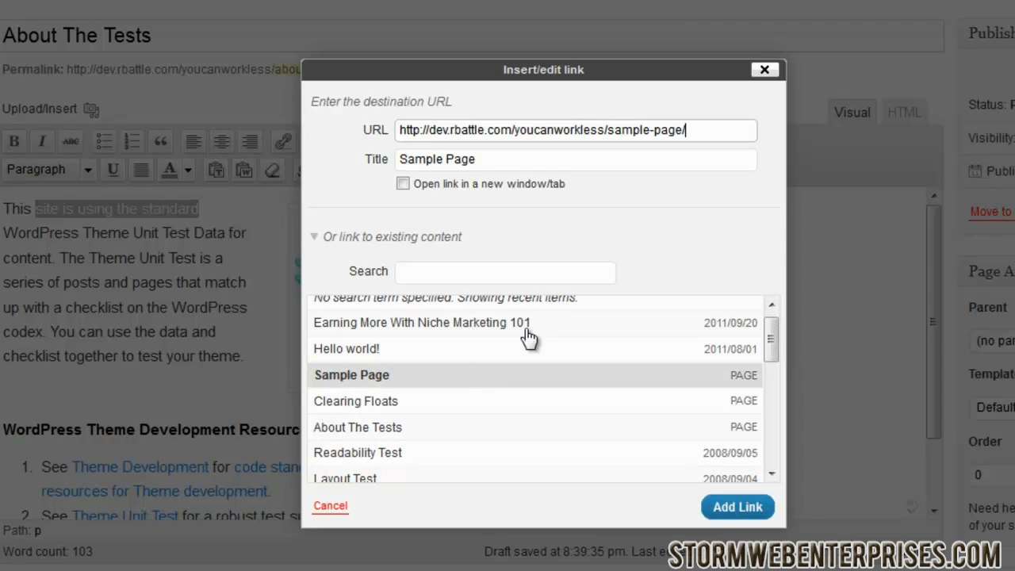
pyautogui.moveTo(683, 130); pyautogui.dragTo(432, 201)
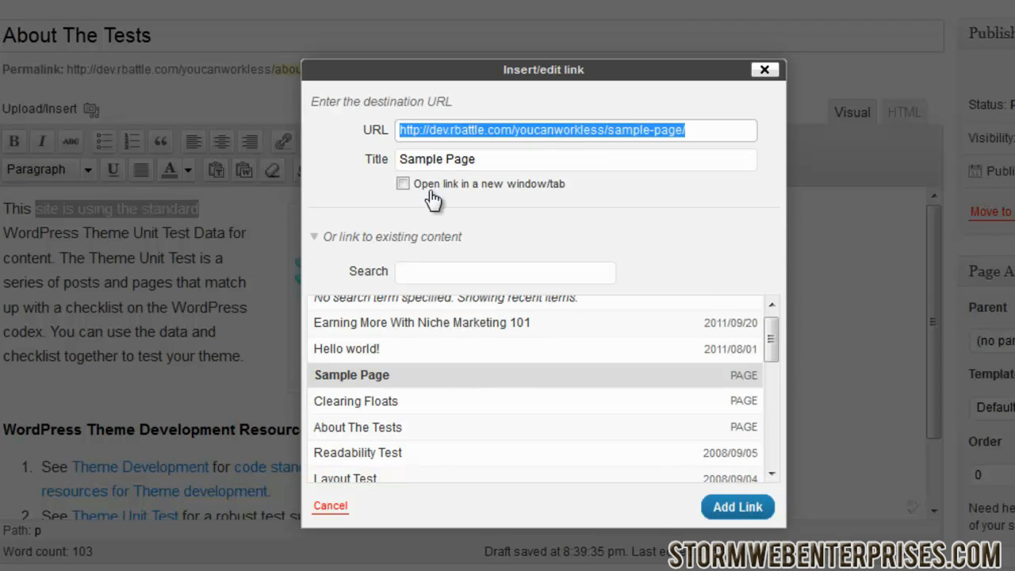
pyautogui.tripleClick(518, 161)
pyautogui.moveTo(727, 136); pyautogui.dragTo(381, 139)
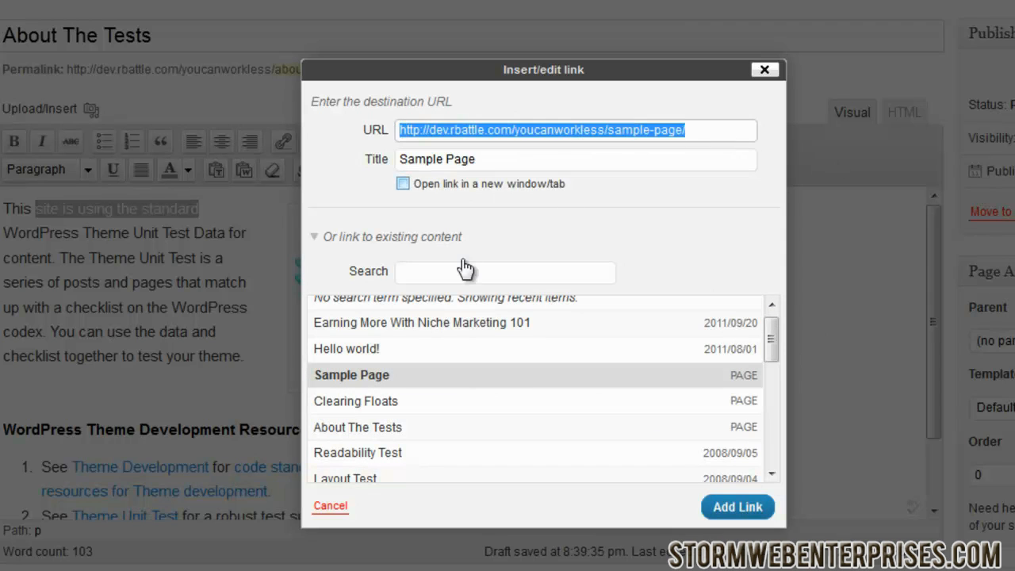
pyautogui.click(737, 511)
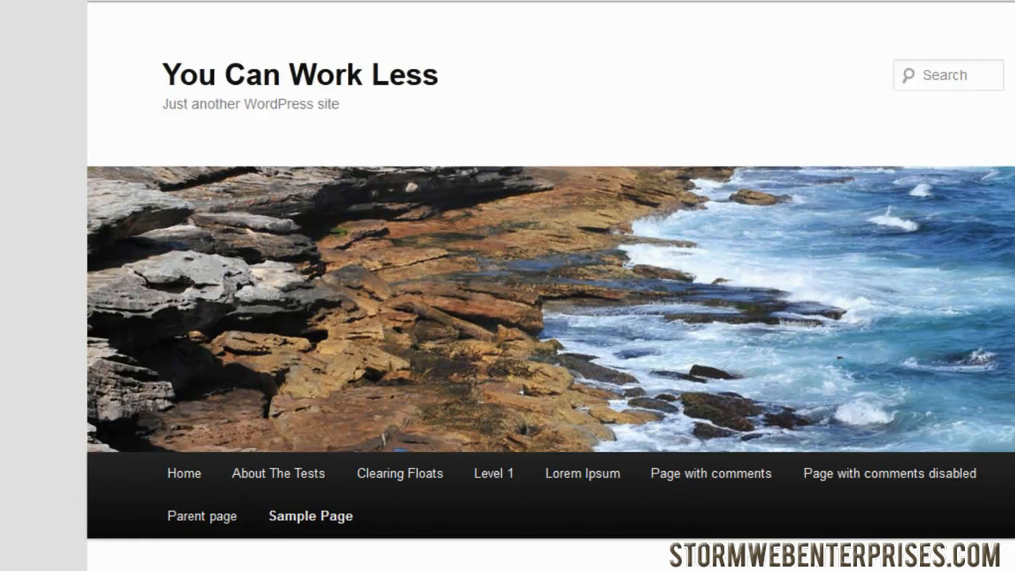
pyautogui.scroll(-5, 942, 401)
pyautogui.scroll(-1, 507, 317)
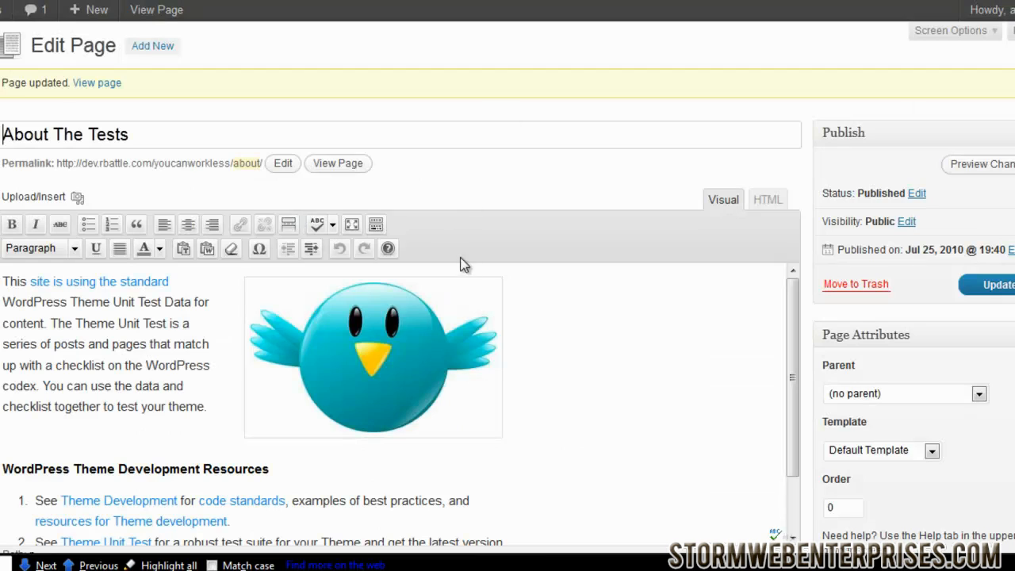
pyautogui.click(145, 281)
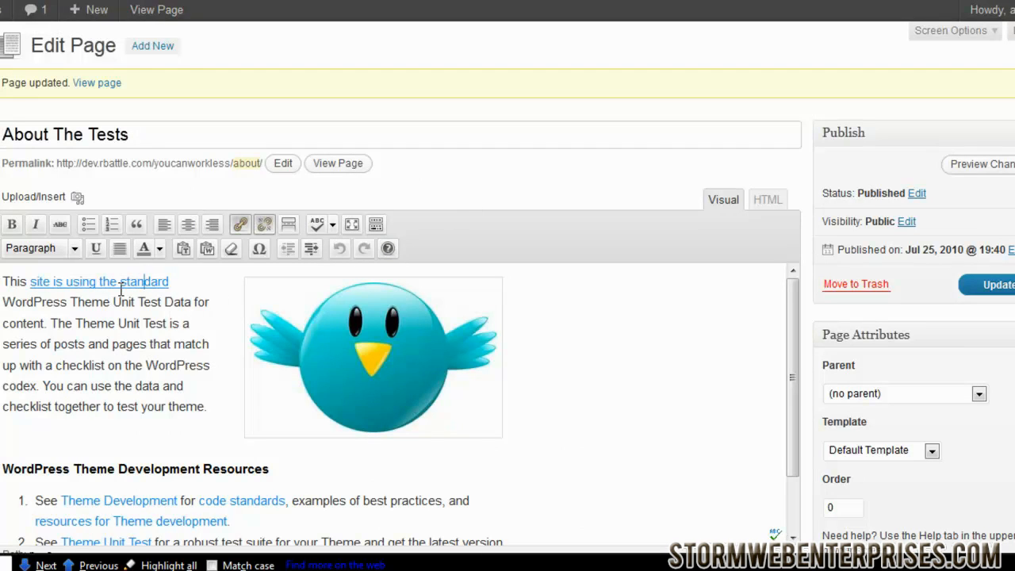
pyautogui.moveTo(169, 281); pyautogui.dragTo(30, 282)
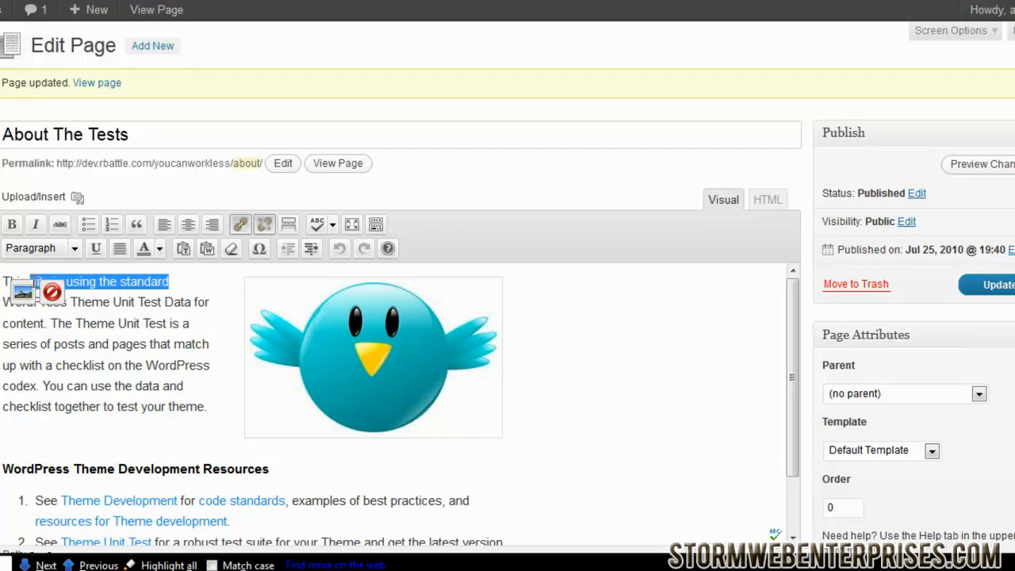
pyautogui.click(245, 224)
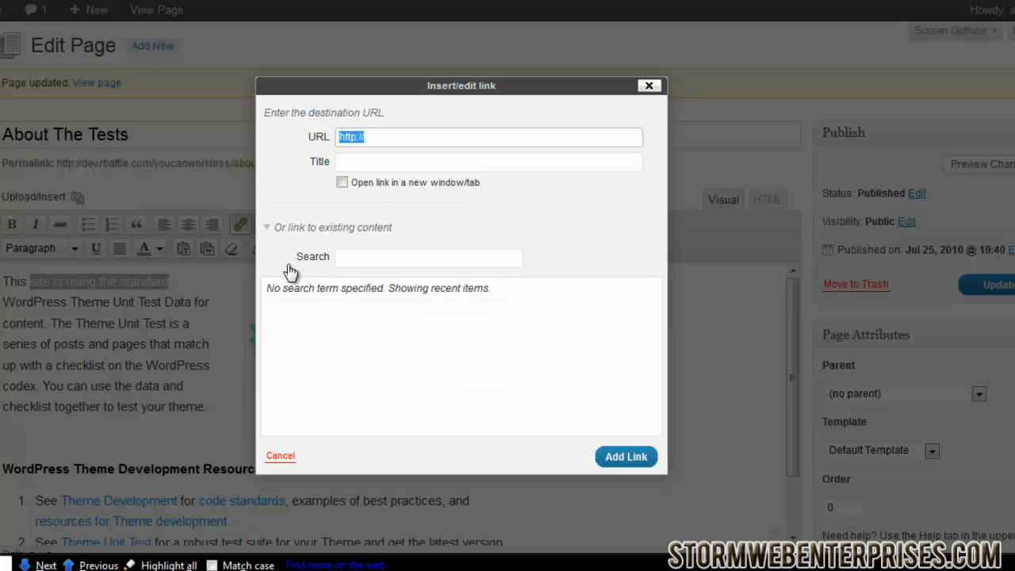
pyautogui.click(432, 134)
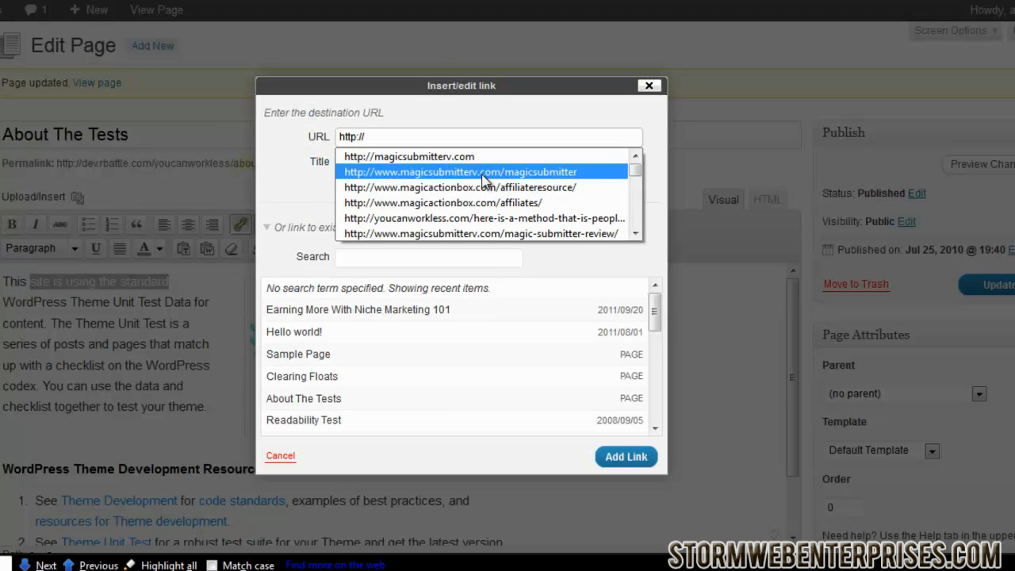
pyautogui.click(487, 203)
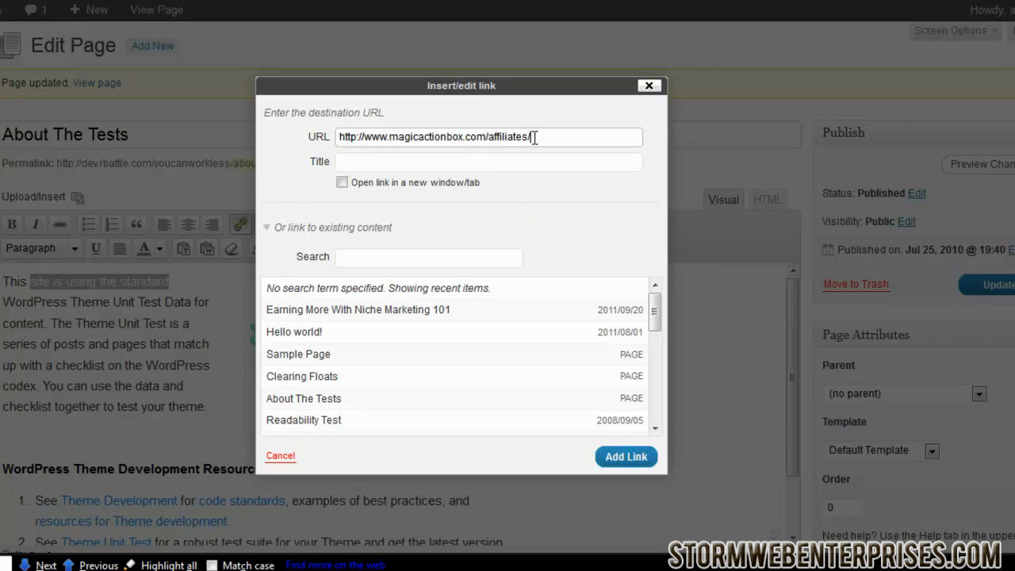
pyautogui.moveTo(530, 136); pyautogui.dragTo(487, 136)
pyautogui.press('BackSpace')
pyautogui.click(627, 457)
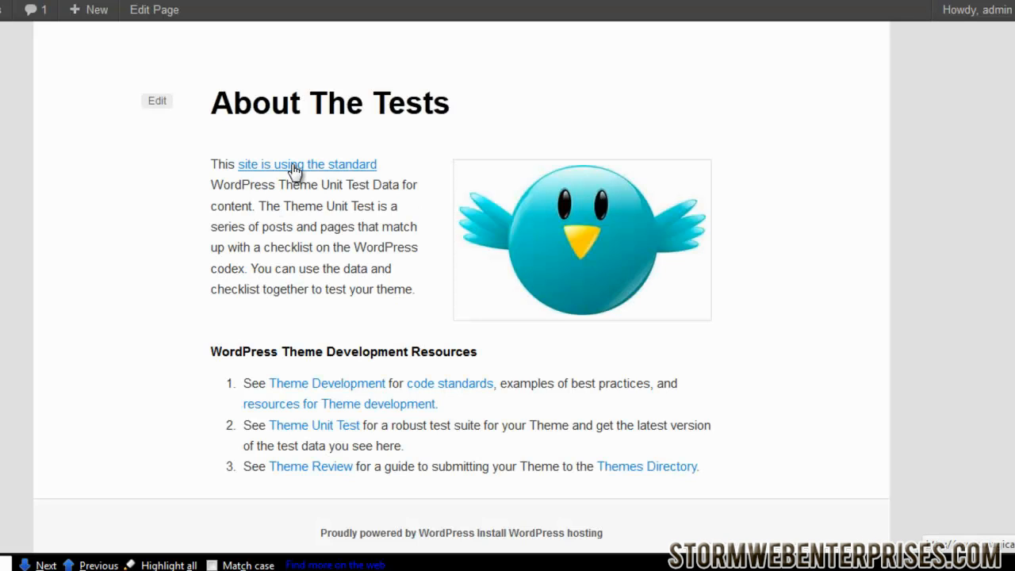
# Step: Follow the new link on the published page to check the Magic Action Box site, return to the page editor and update the page
pyautogui.click(293, 169)
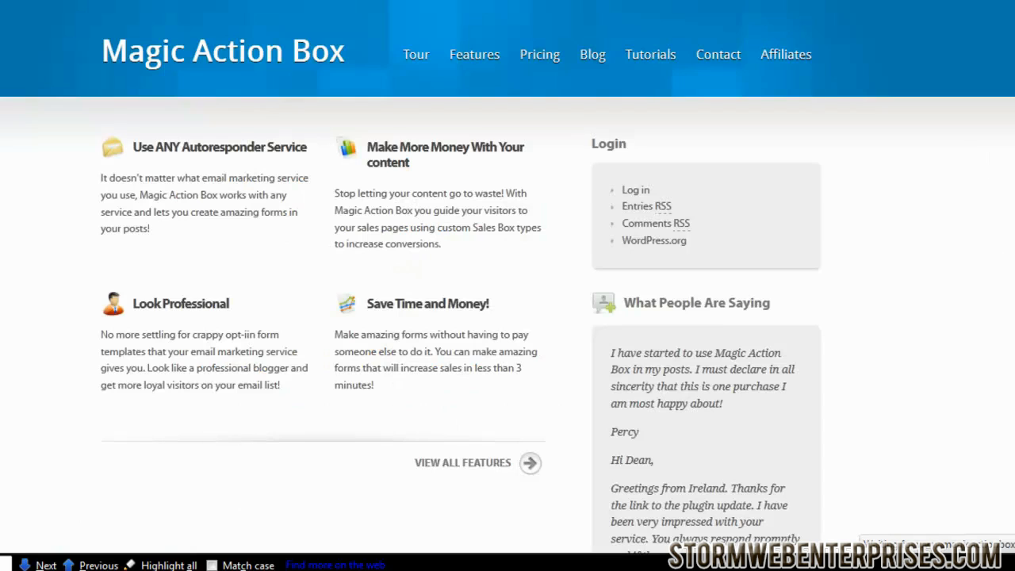
pyautogui.scroll(-7, 507, 277)
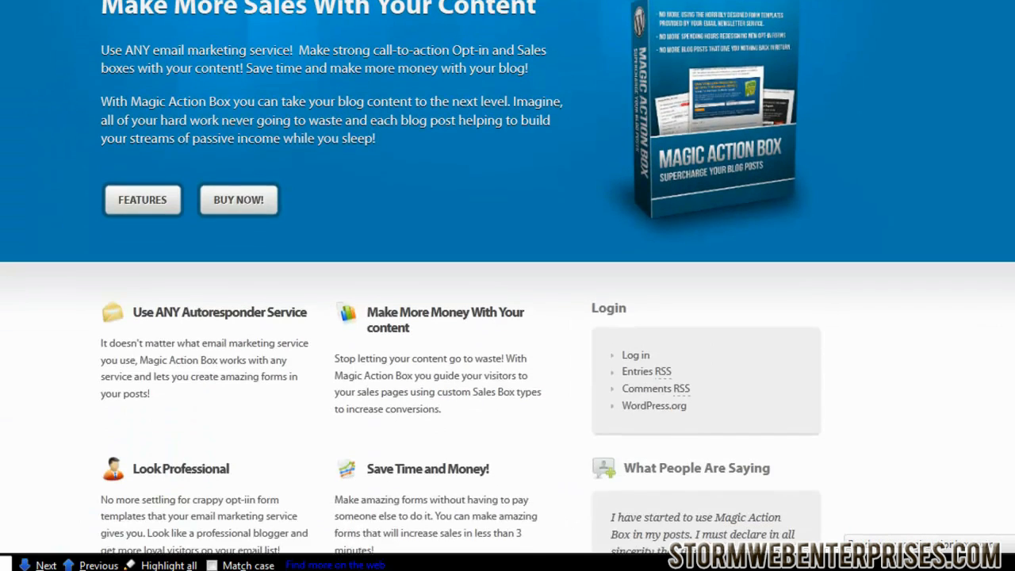
pyautogui.scroll(7, 508, 277)
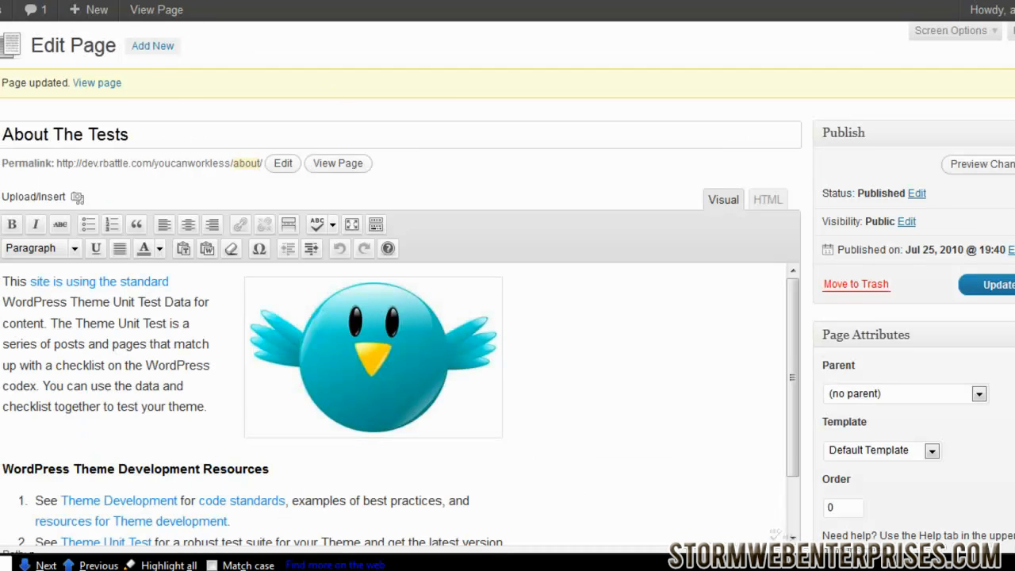
pyautogui.scroll(-1, 507, 288)
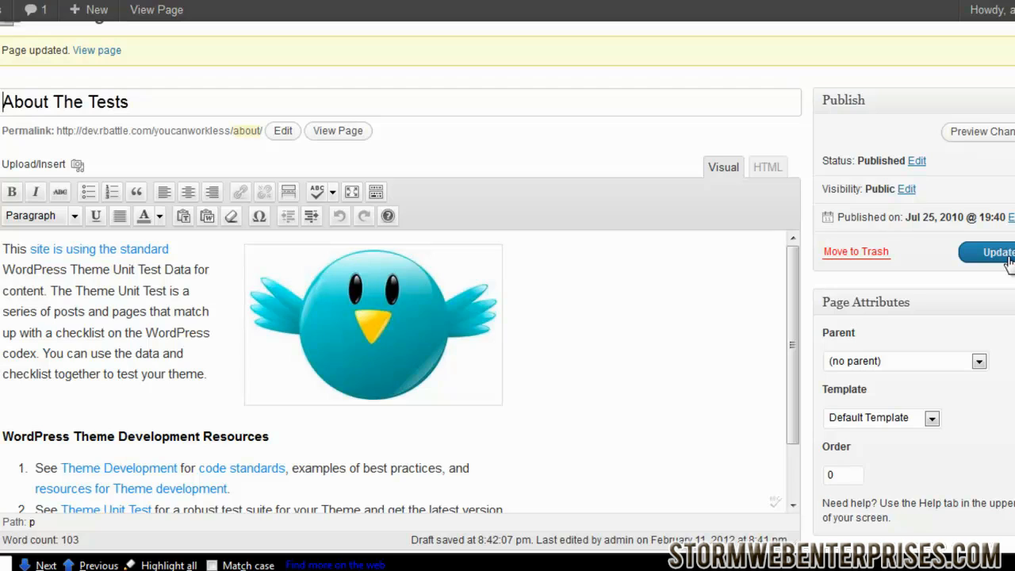
pyautogui.click(1006, 258)
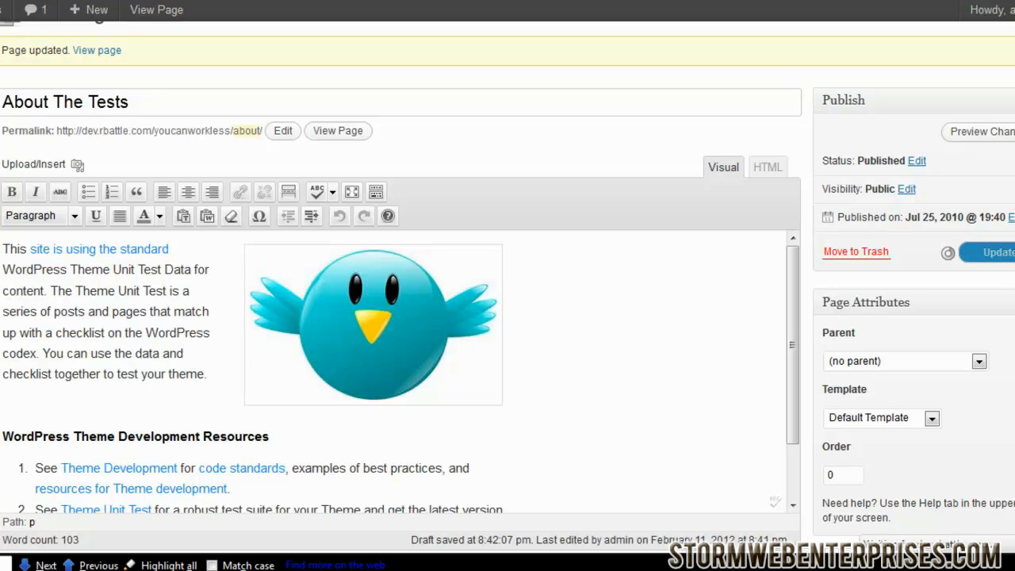